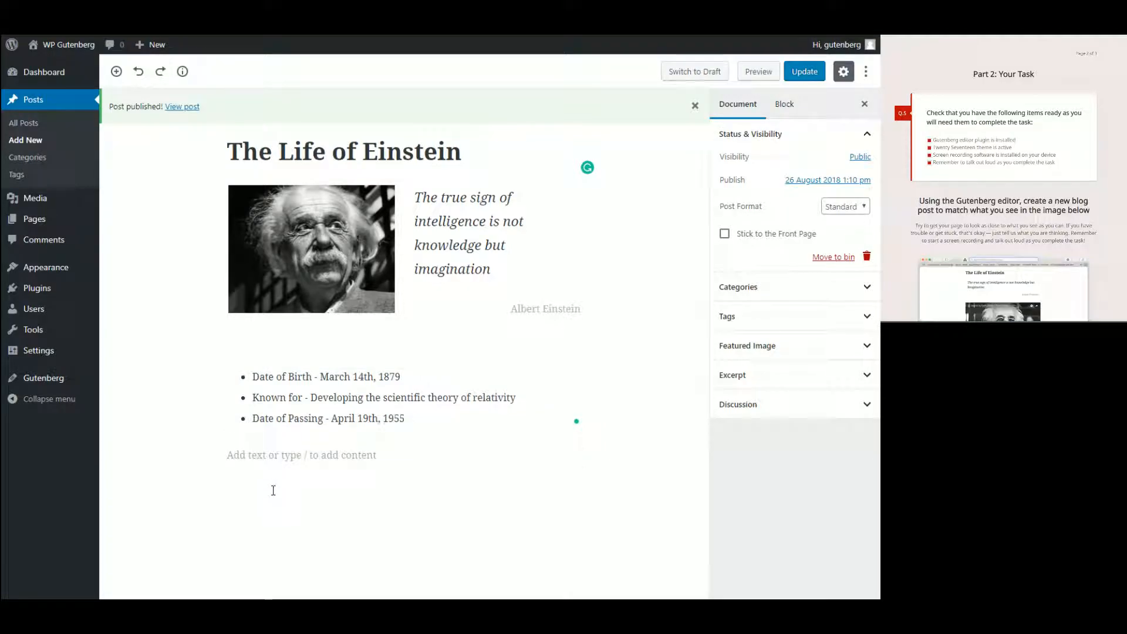
Examine the published Life of Einstein post on the site's front end and return to the post editor
key("ctrl+Tab")
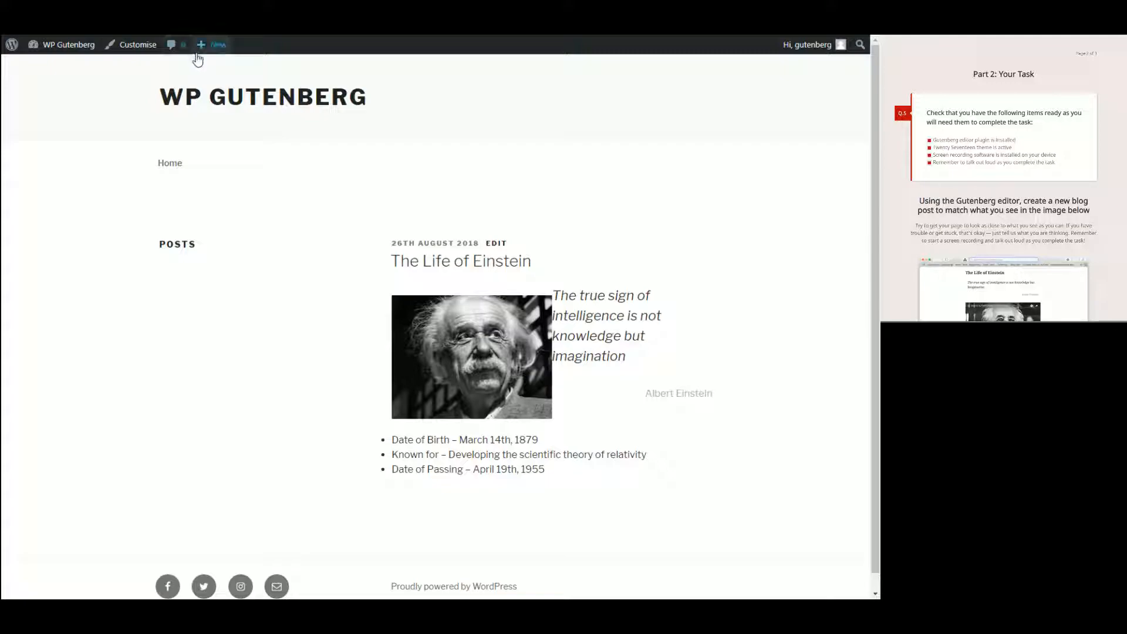
scroll(427, 379, "down", 1)
scroll(428, 380, "up", 1)
scroll(427, 384, "down", 1)
scroll(206, 219, "up", 1)
left_click(166, 166)
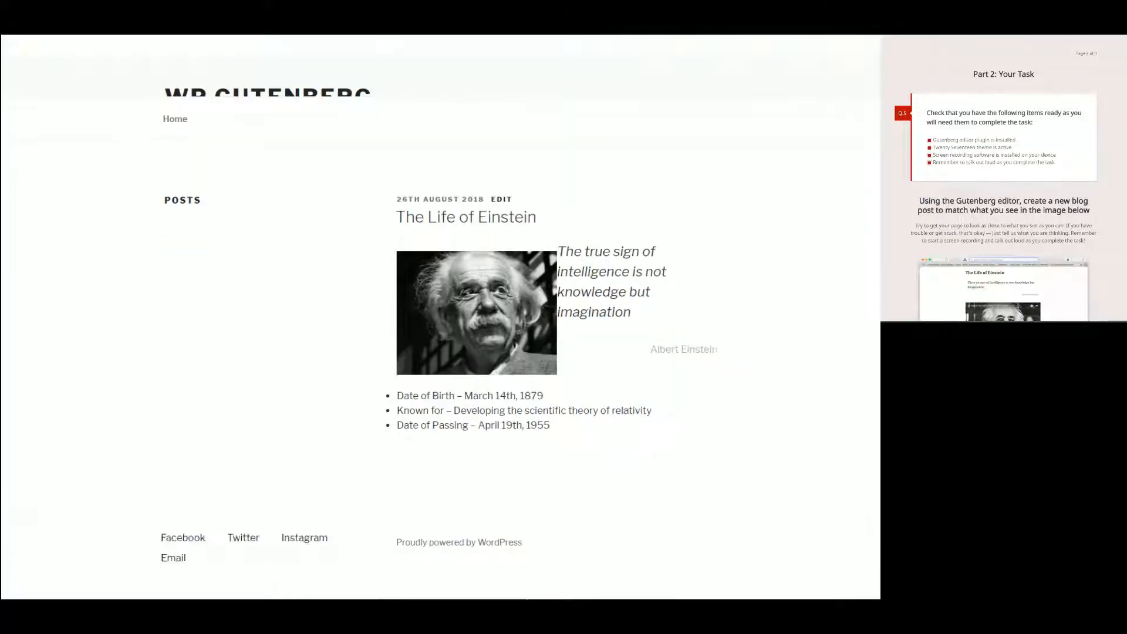
key("ctrl+Tab")
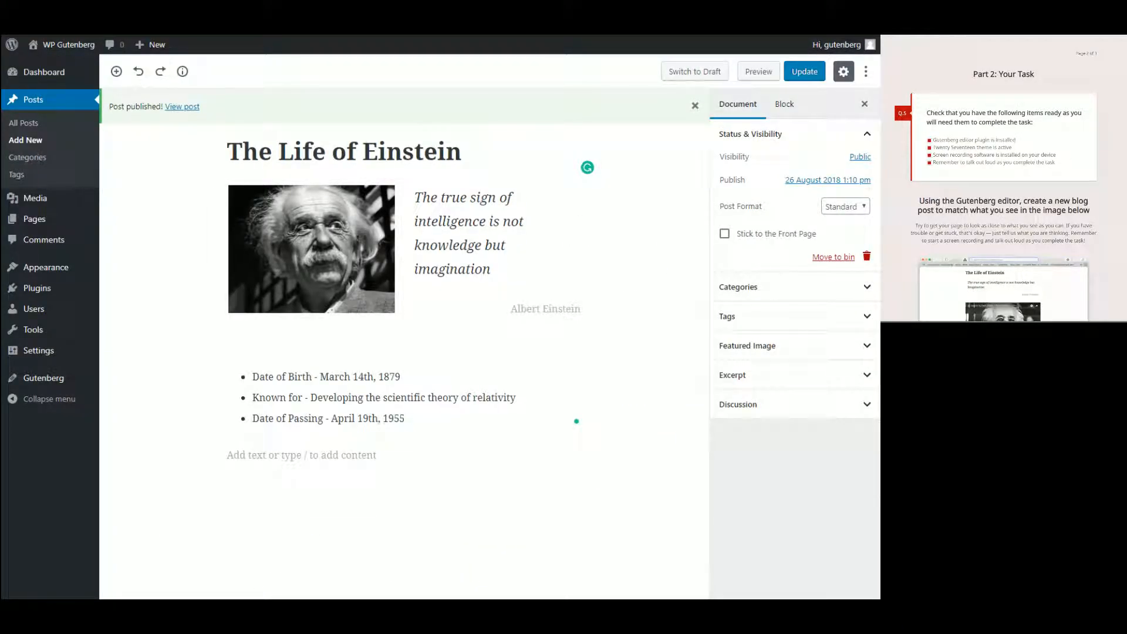
Read the task instructions, examining the reference post layout and the text and video link it has to contain
scroll(1003, 176, "down", 3)
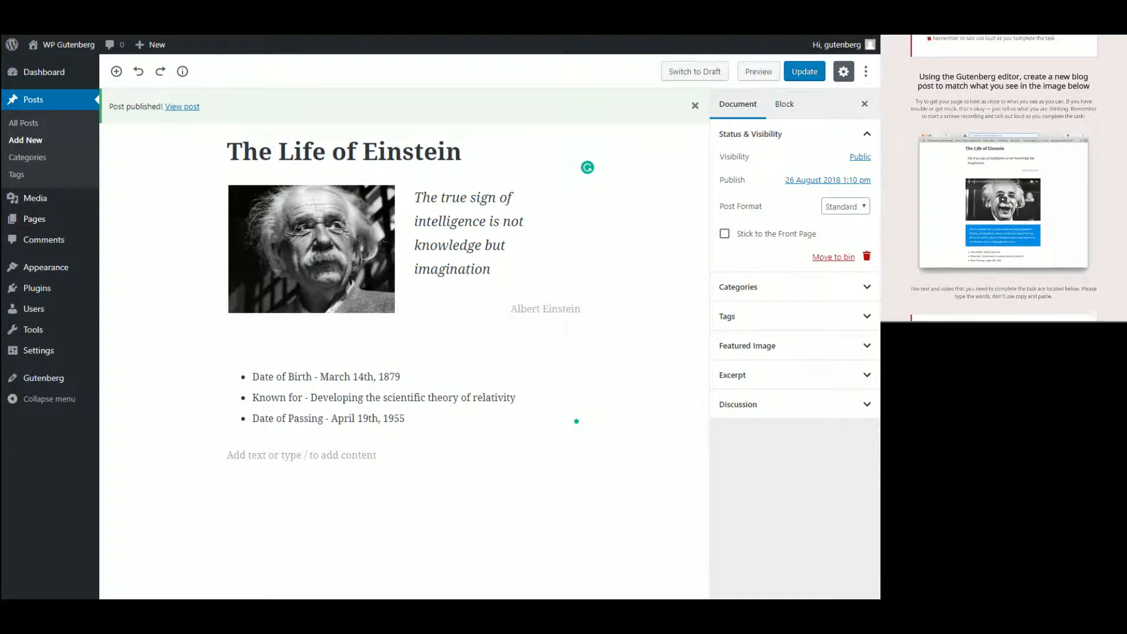
scroll(1004, 176, "up", 4)
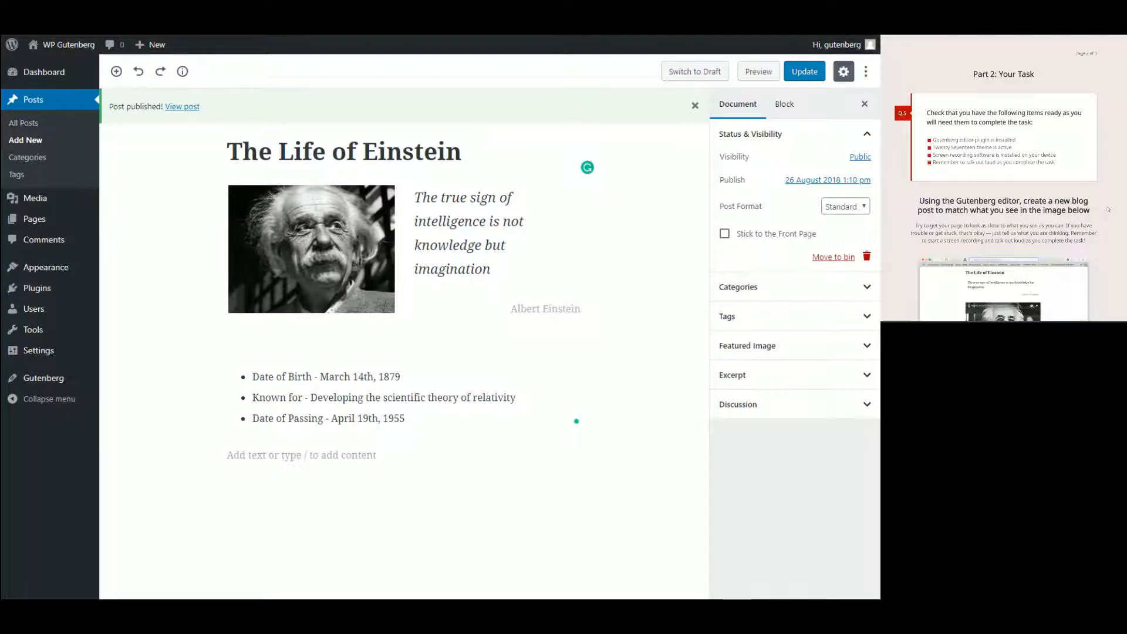
scroll(1108, 209, "down", 3)
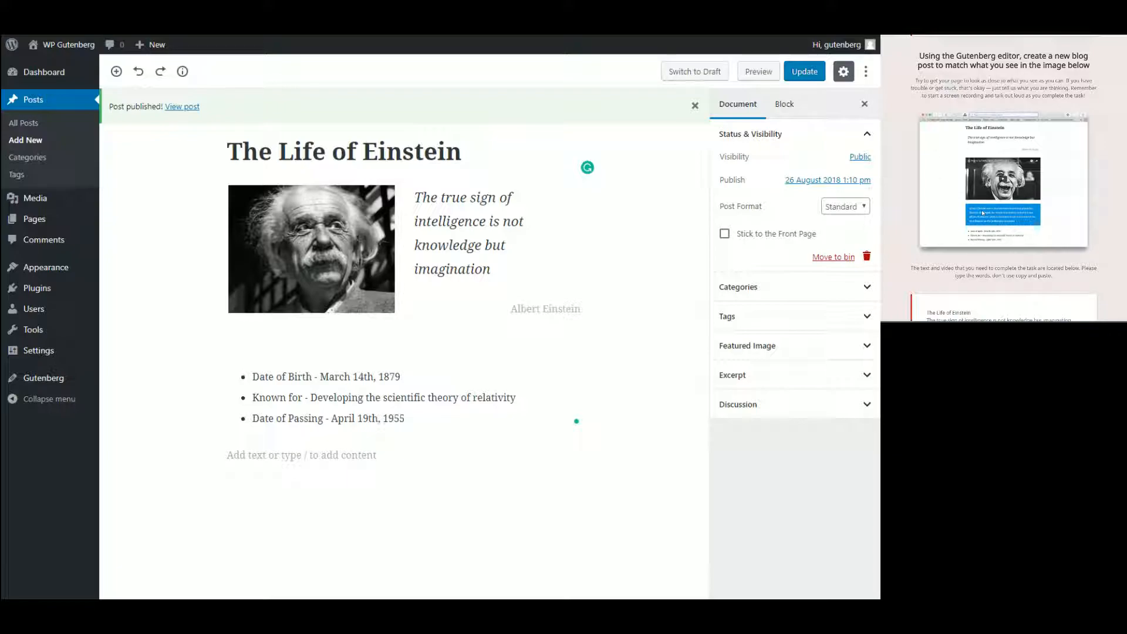
scroll(1119, 230, "down", 3)
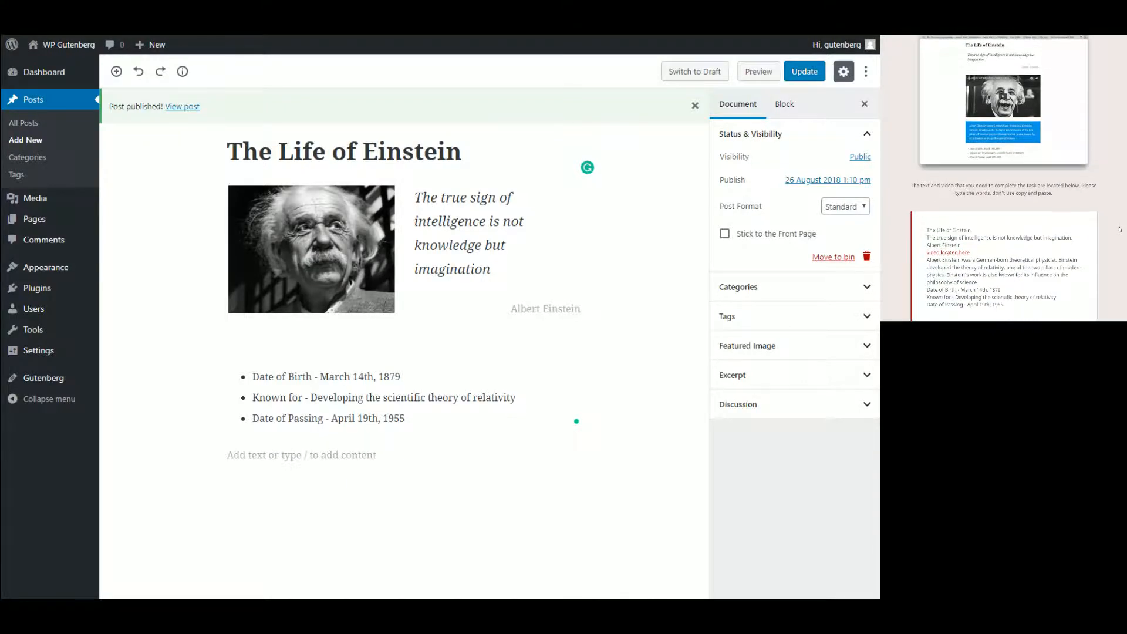
scroll(1119, 230, "down", 2)
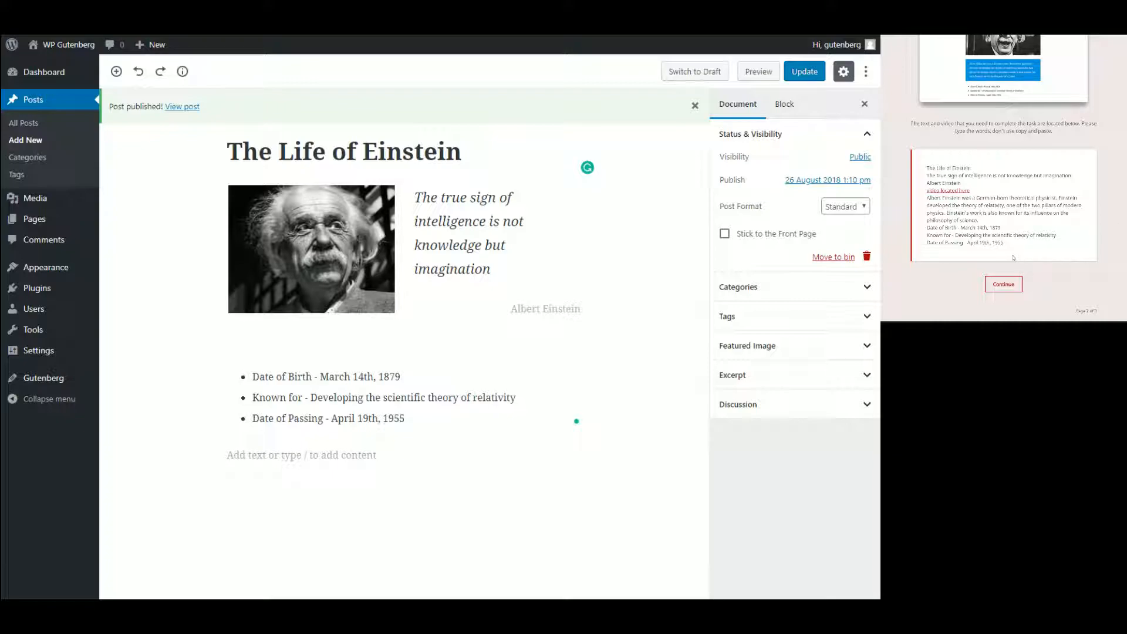
scroll(1013, 257, "up", 1)
left_click_drag(1007, 268, 926, 186)
left_click(995, 184)
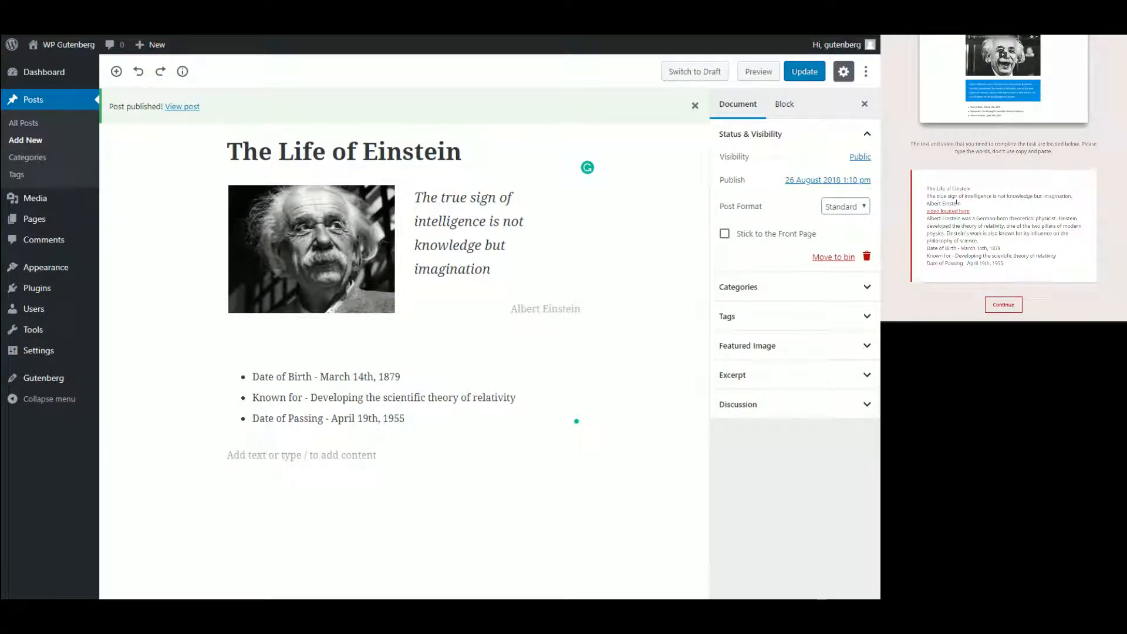
scroll(1001, 143, "up", 2)
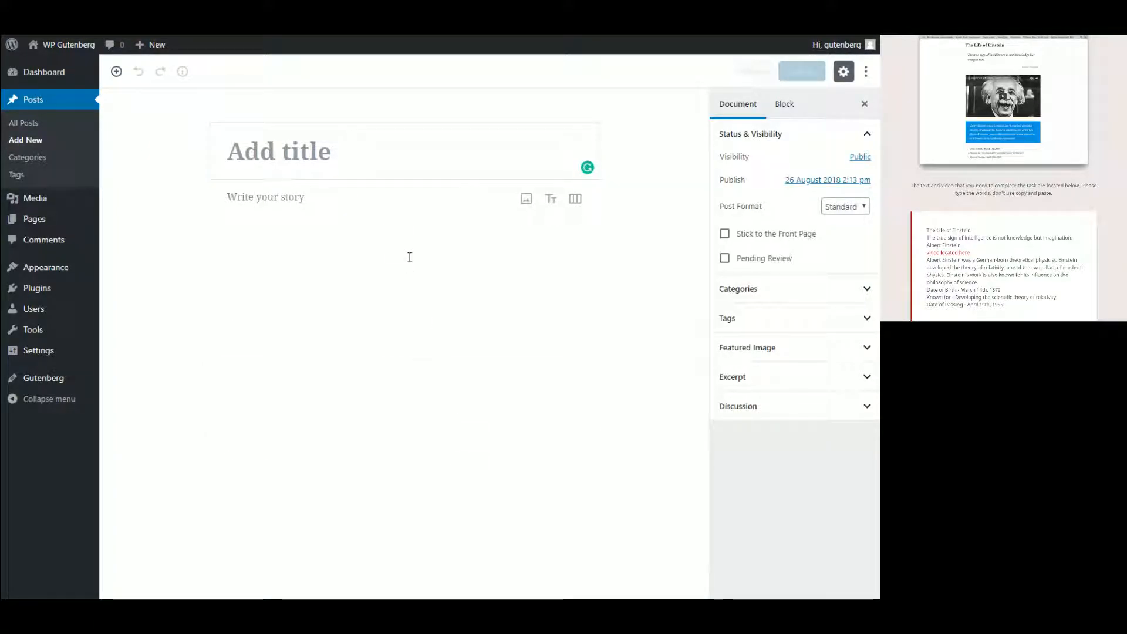
Title the new post "The Life of Einstein"
type("The LI")
key("BackSpace")
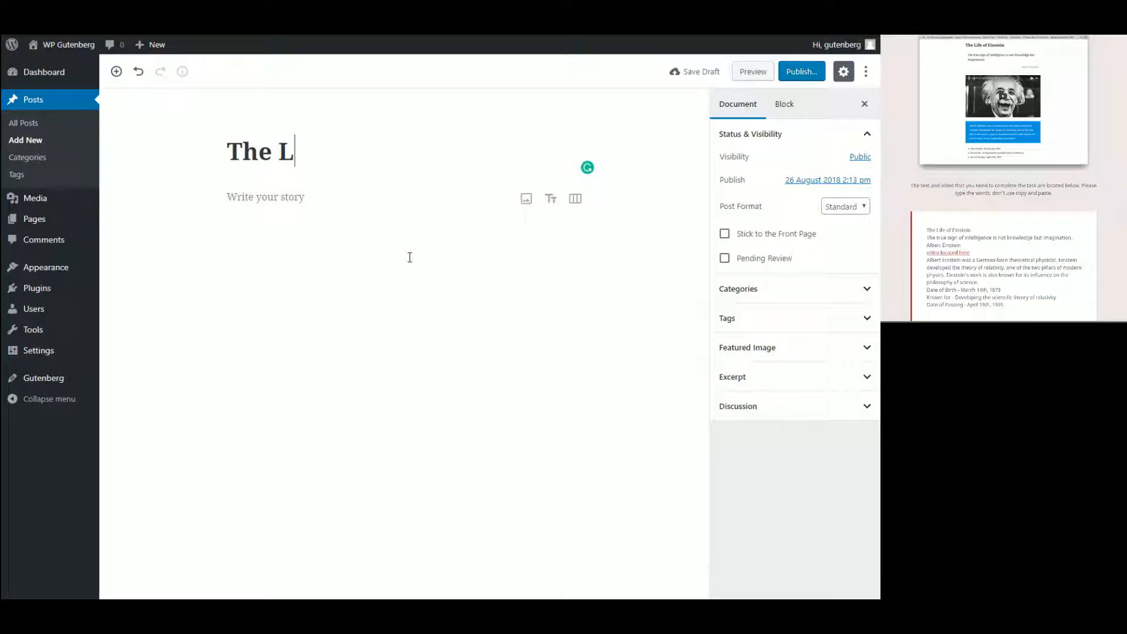
type("ife of Ens")
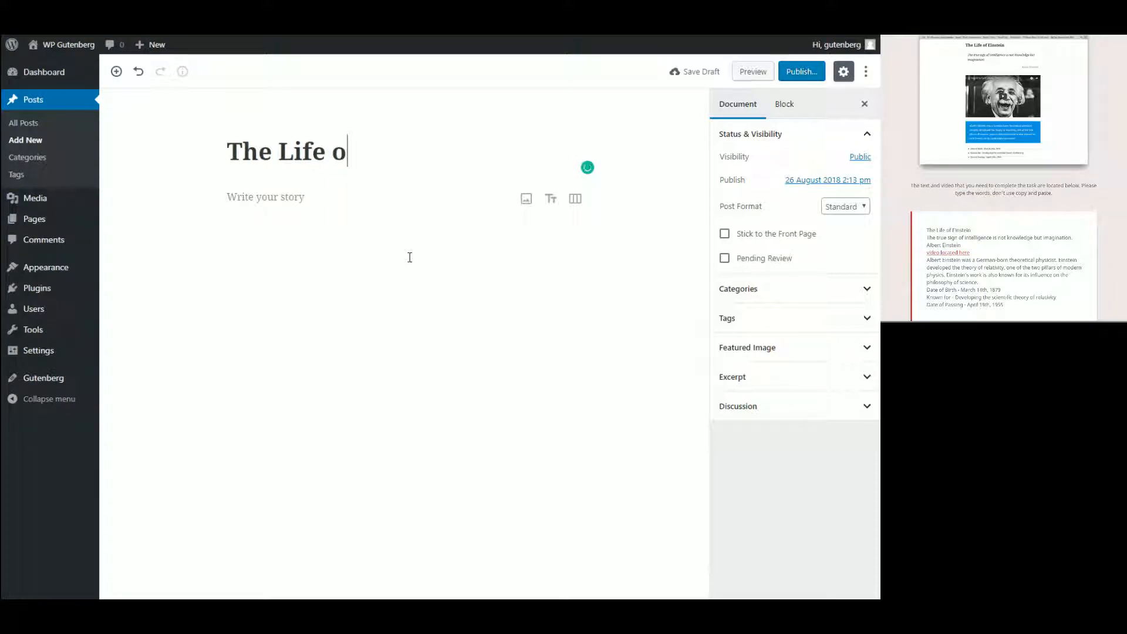
key("BackSpace")
key("BackSpace")
type("insein")
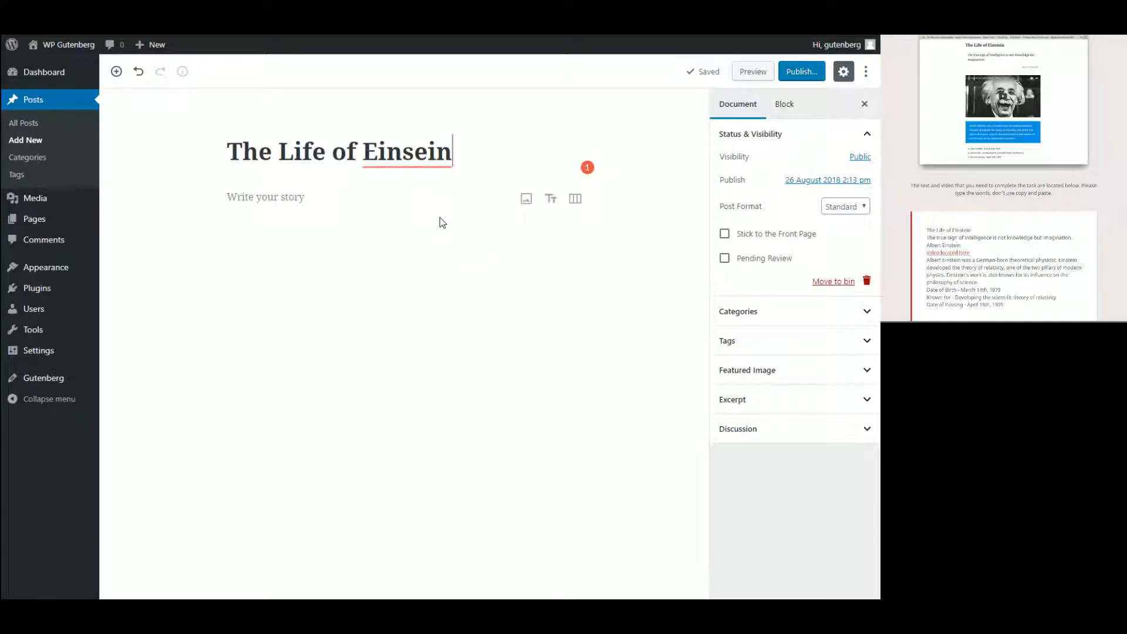
left_click(417, 154)
type("t")
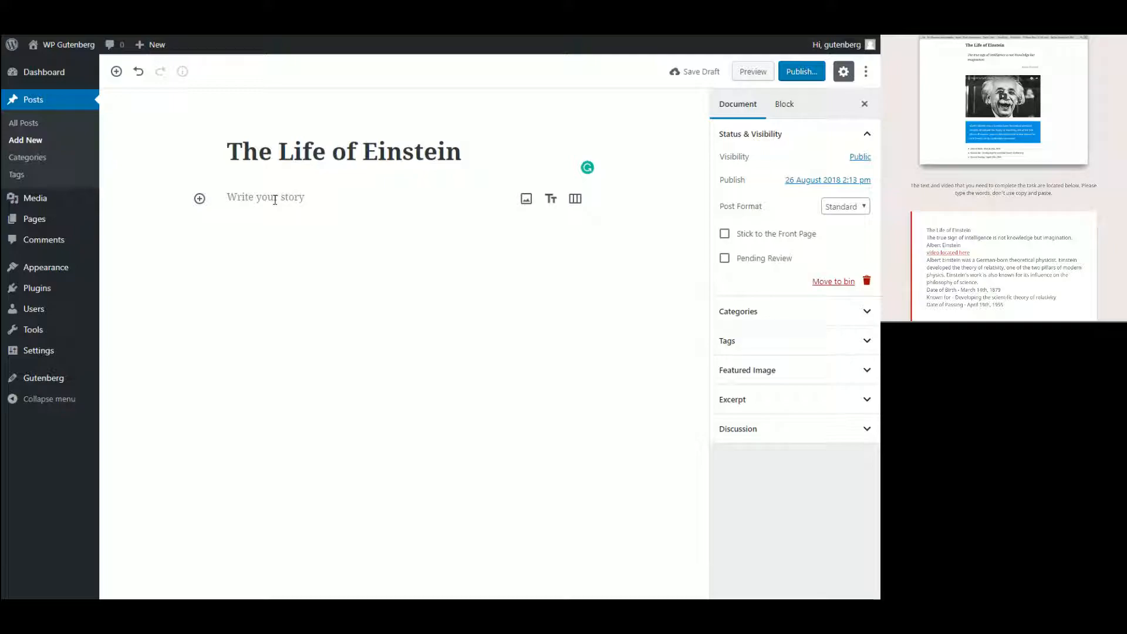
left_click(274, 200)
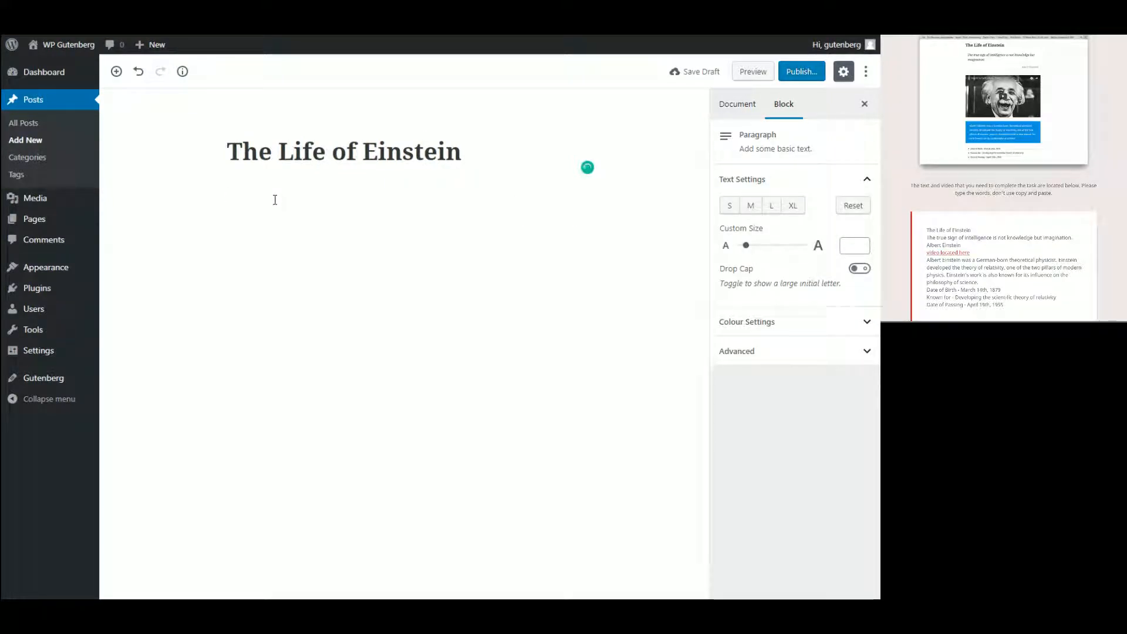
type("The true sign")
key("ctrl+a")
key("BackSpace")
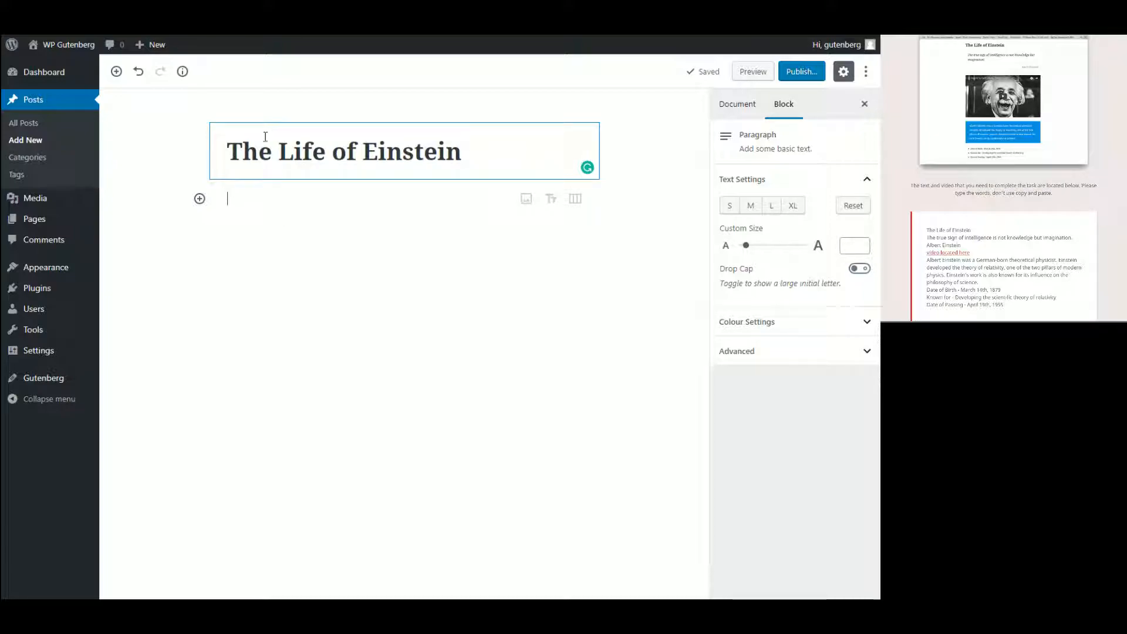
Examine the title of the earlier published Einstein post on its single-post page and return to the new post's editor
left_click_drag(244, 141, 460, 150)
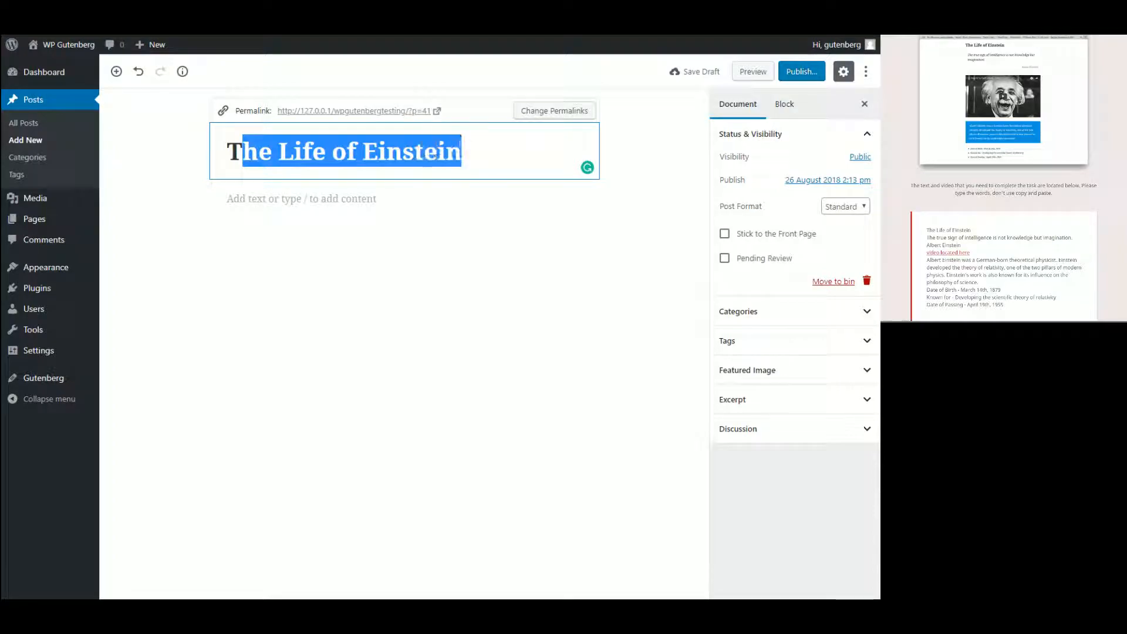
left_click(484, 150)
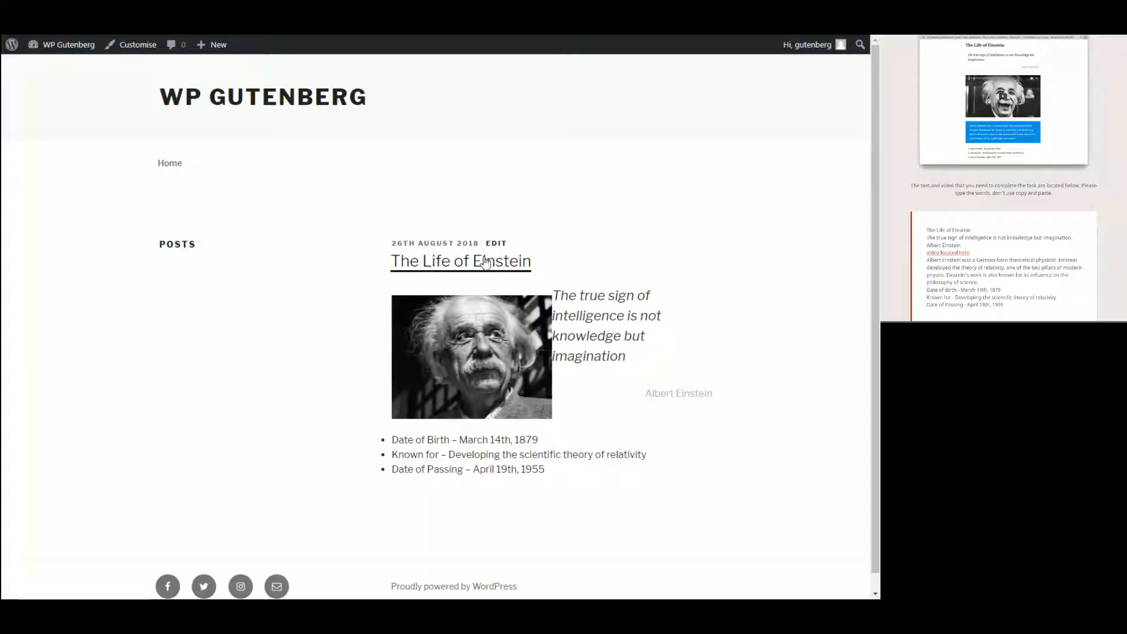
left_click(463, 262)
left_click_drag(203, 261, 372, 262)
left_click(395, 210)
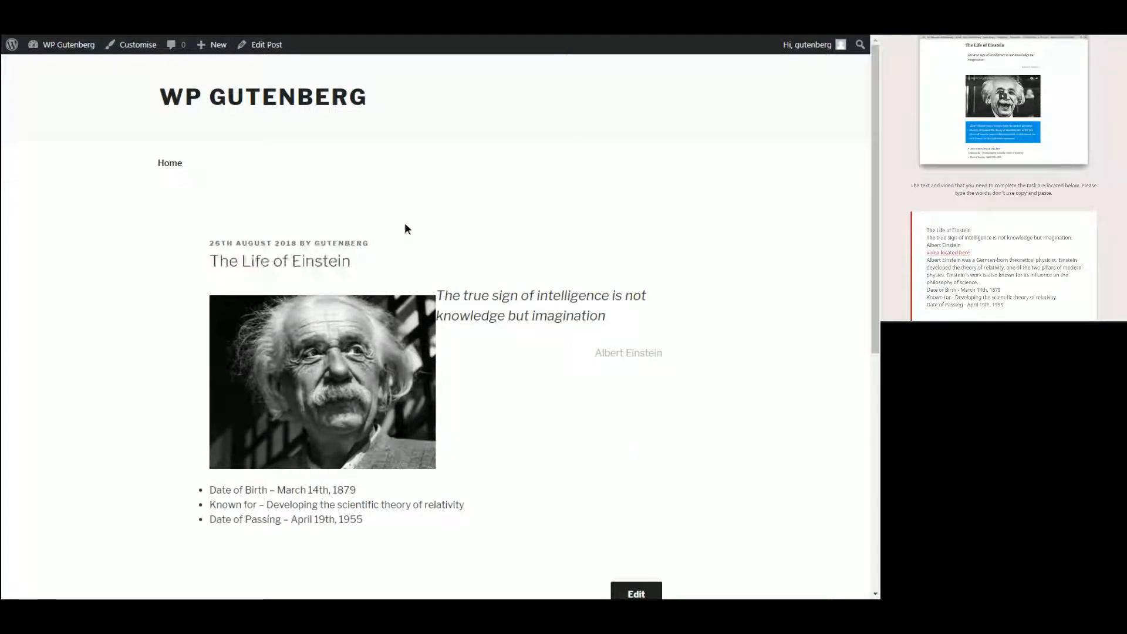
key("ctrl+Tab")
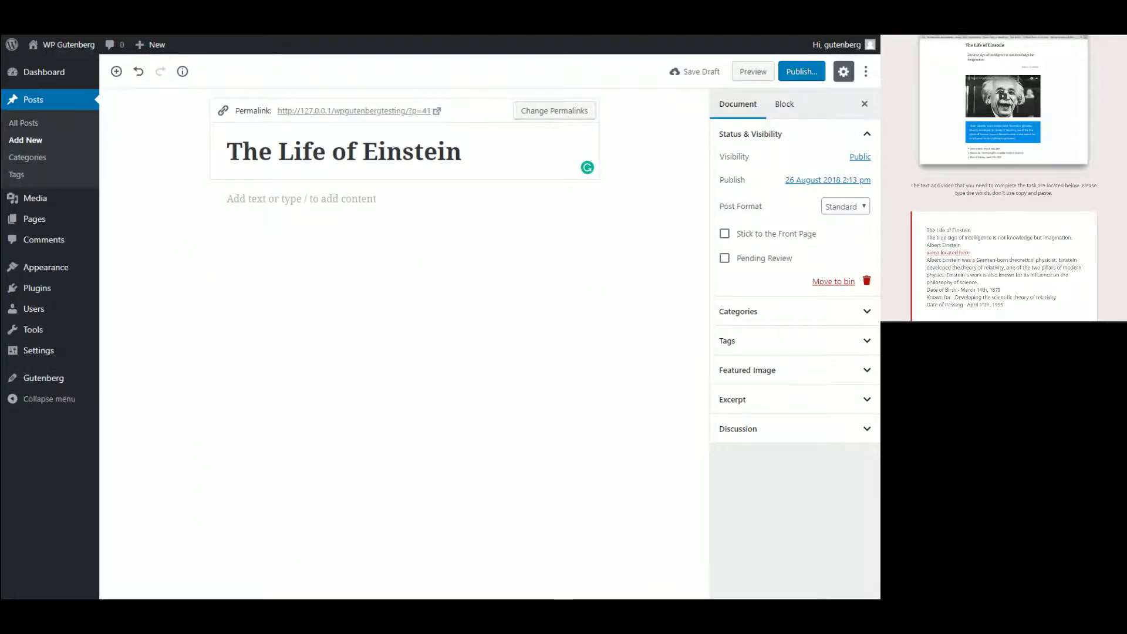
Try a paragraph block directly beneath the post title
left_click(454, 228)
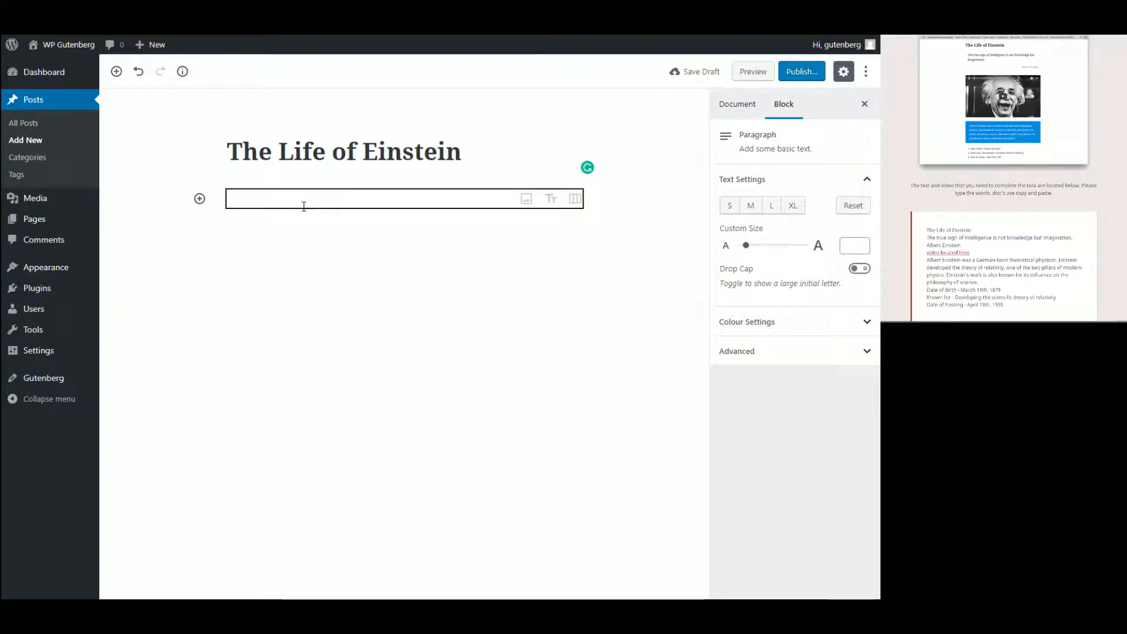
left_click(276, 203)
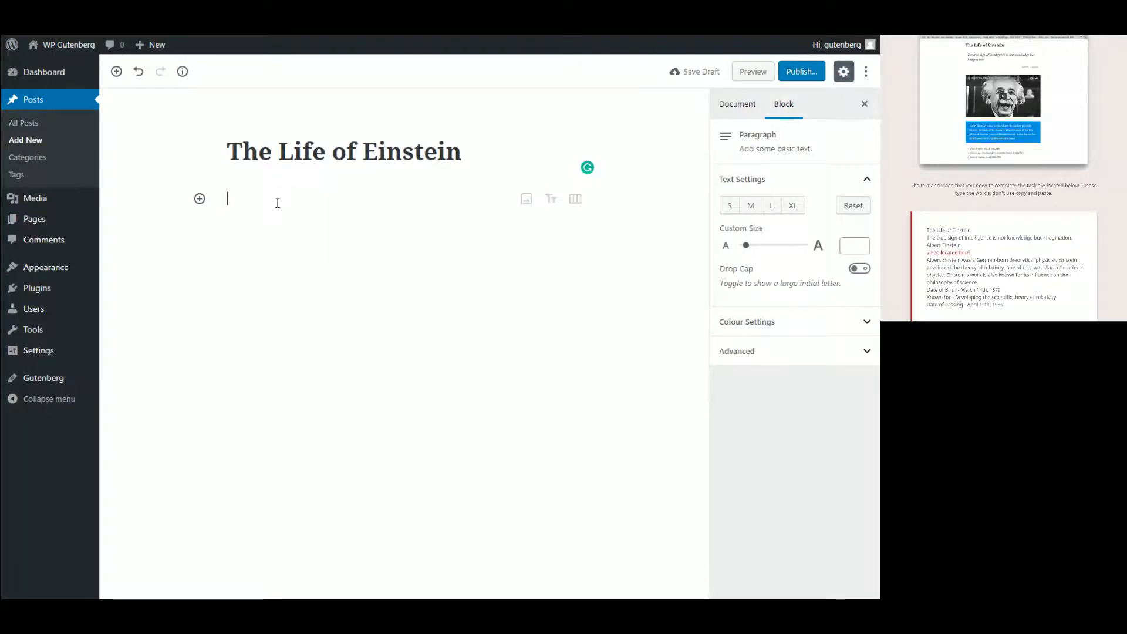
left_click(200, 200)
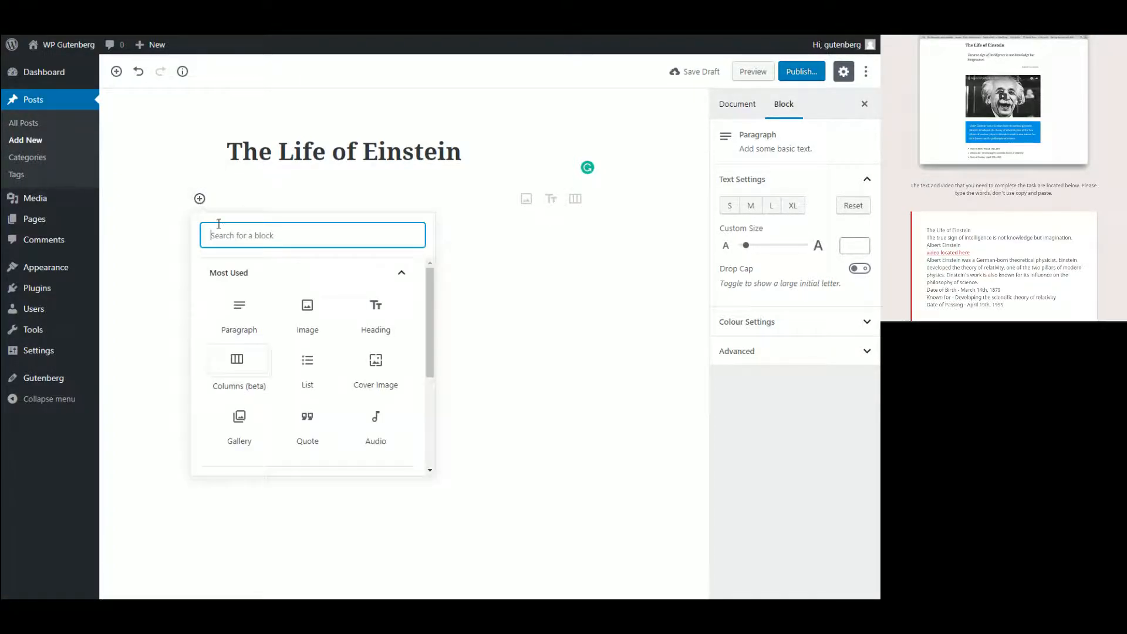
left_click(242, 308)
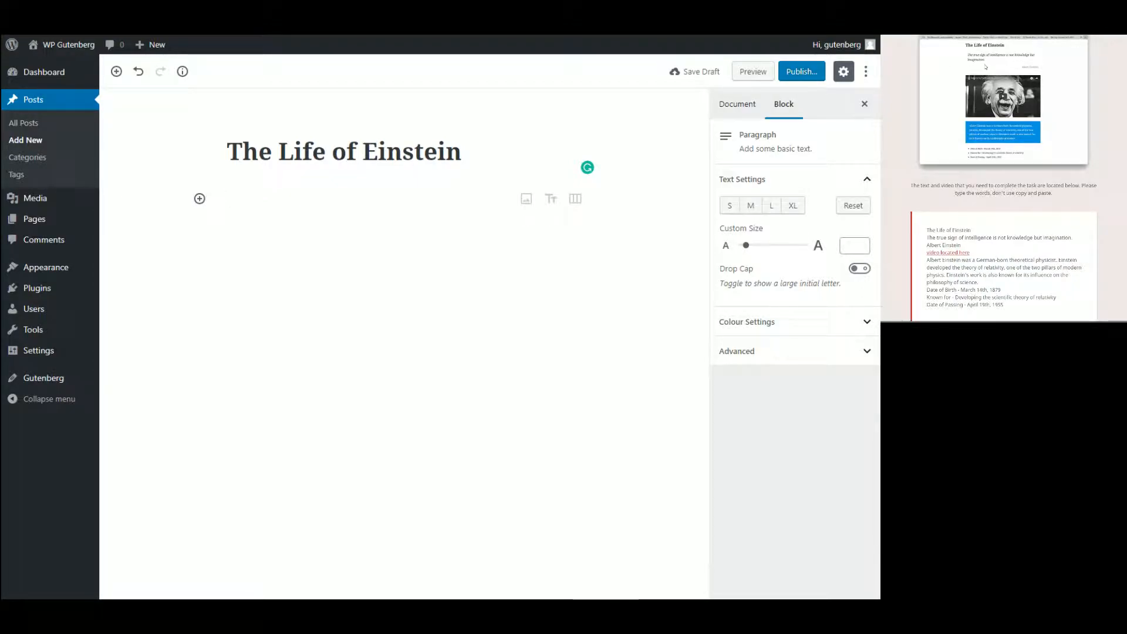
Insert a heading block beneath the post title and try levels H3, H4 and H2 on it
left_click(200, 198)
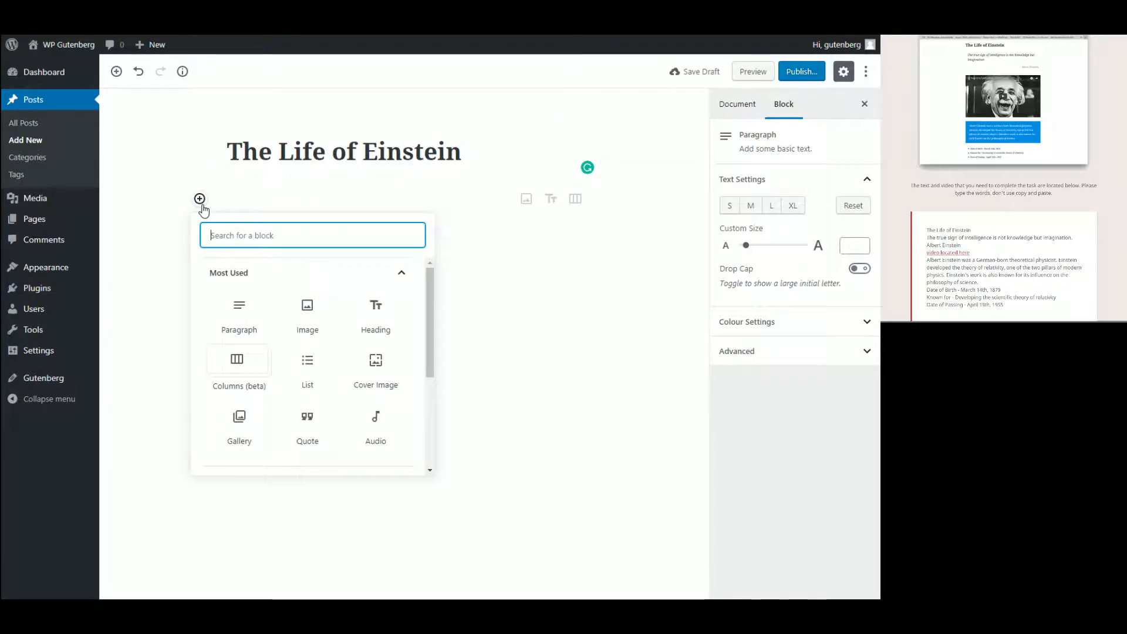
left_click(369, 311)
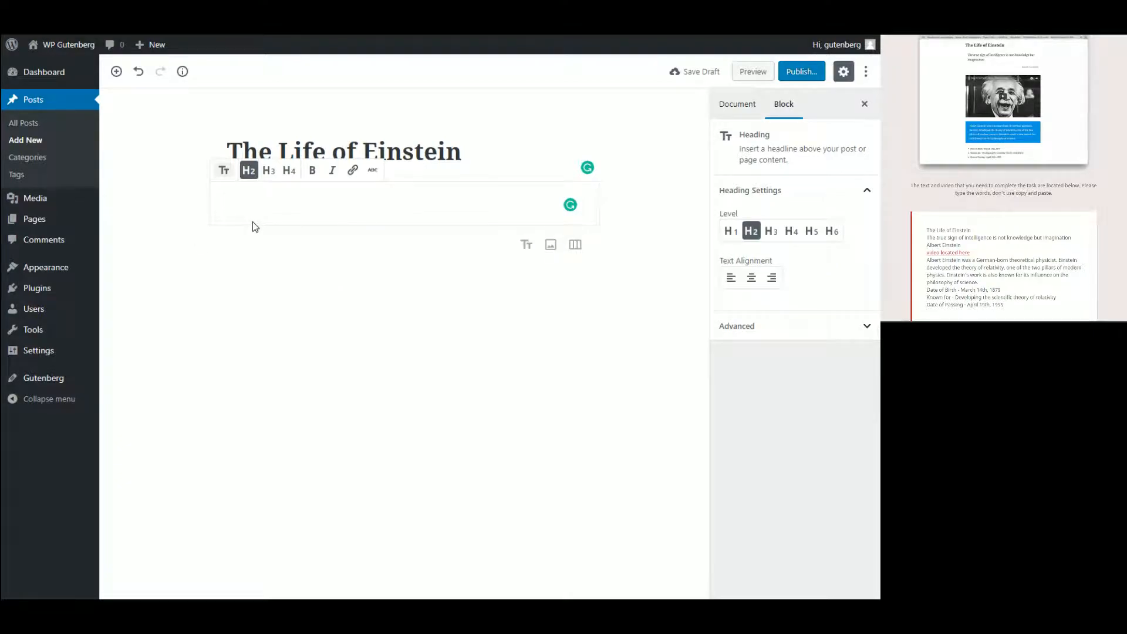
left_click(269, 171)
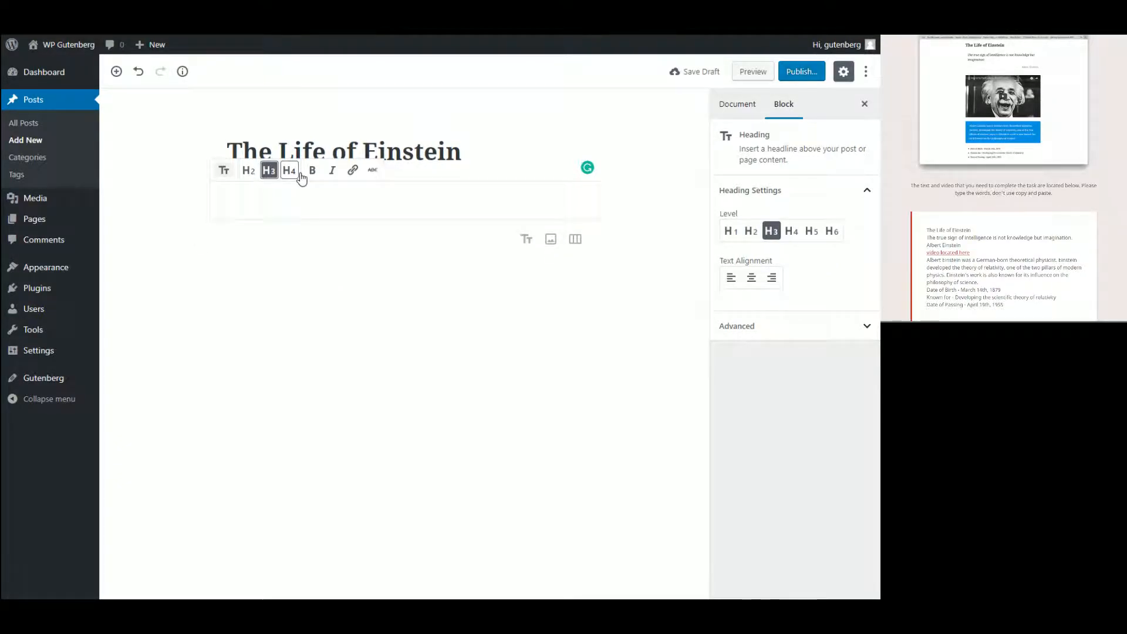
left_click(284, 201)
left_click(288, 172)
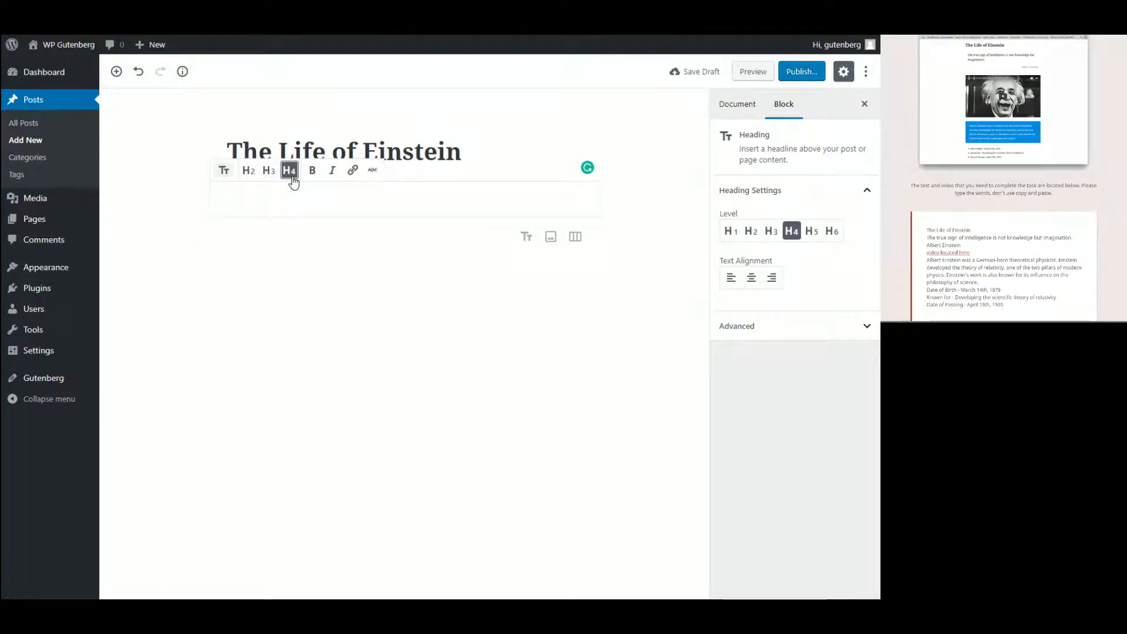
left_click(248, 172)
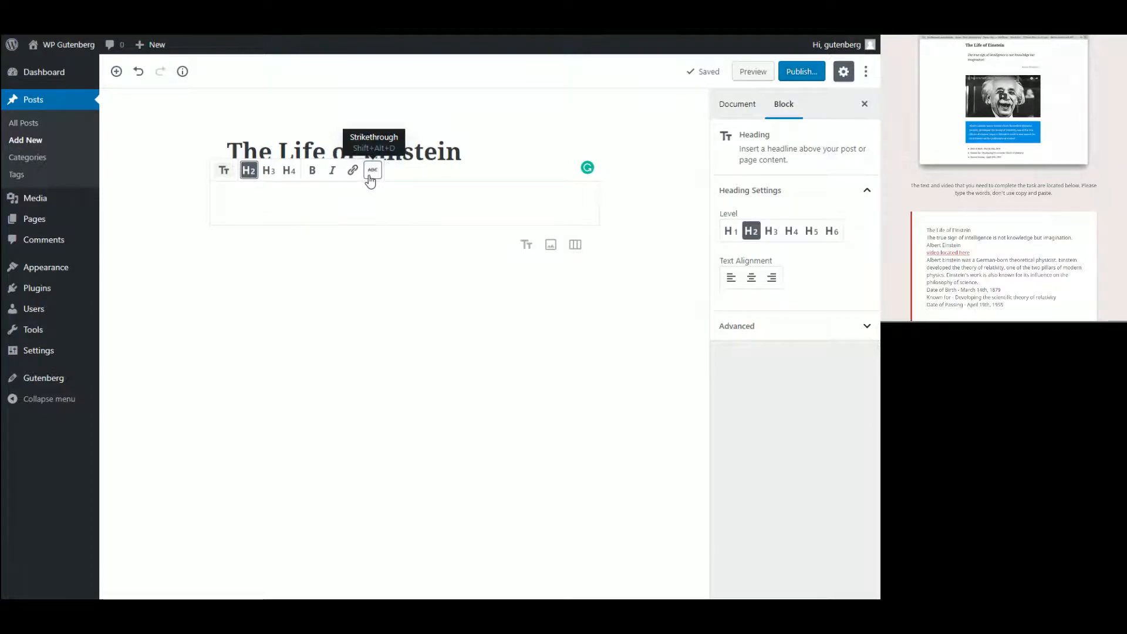
Check the heading block's advanced settings and set its level to H1
left_click(734, 332)
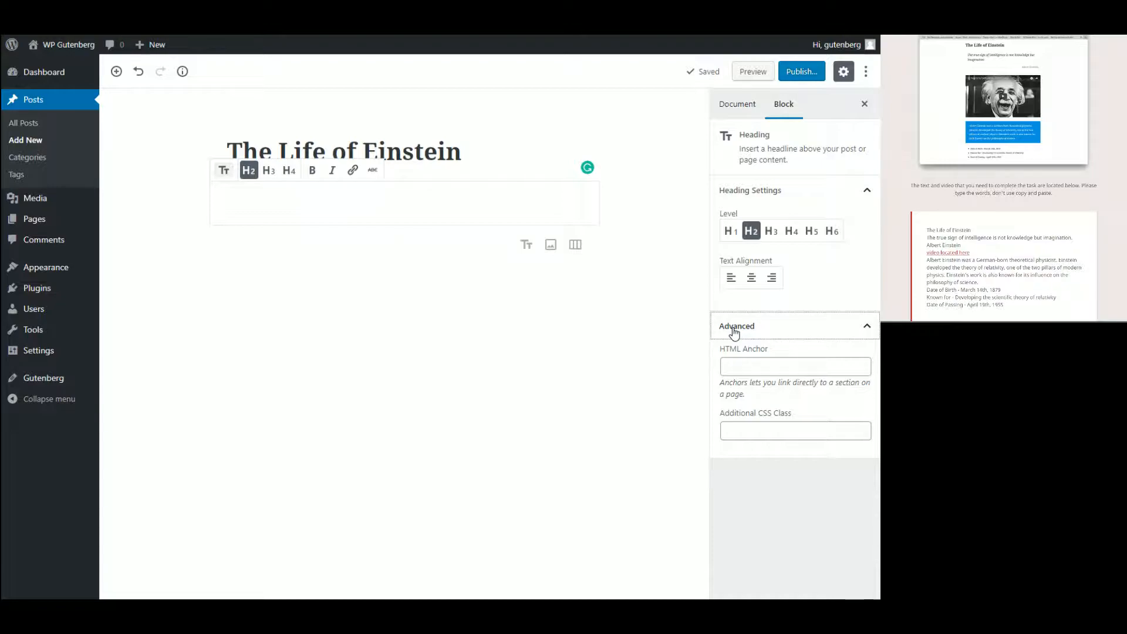
left_click(733, 332)
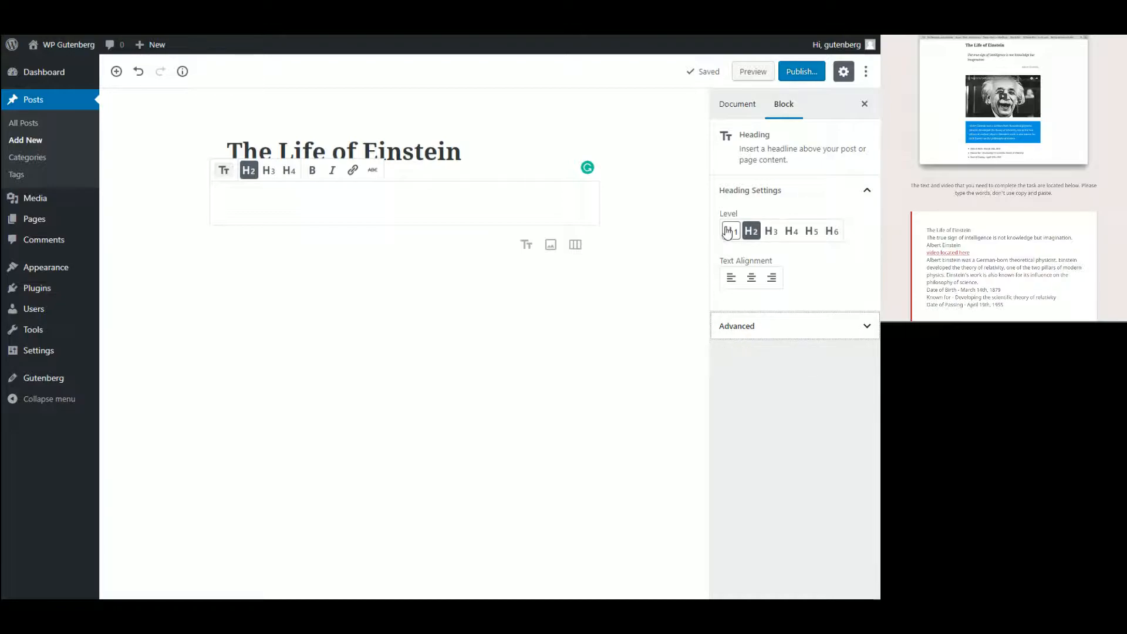
left_click(729, 230)
left_click(452, 212)
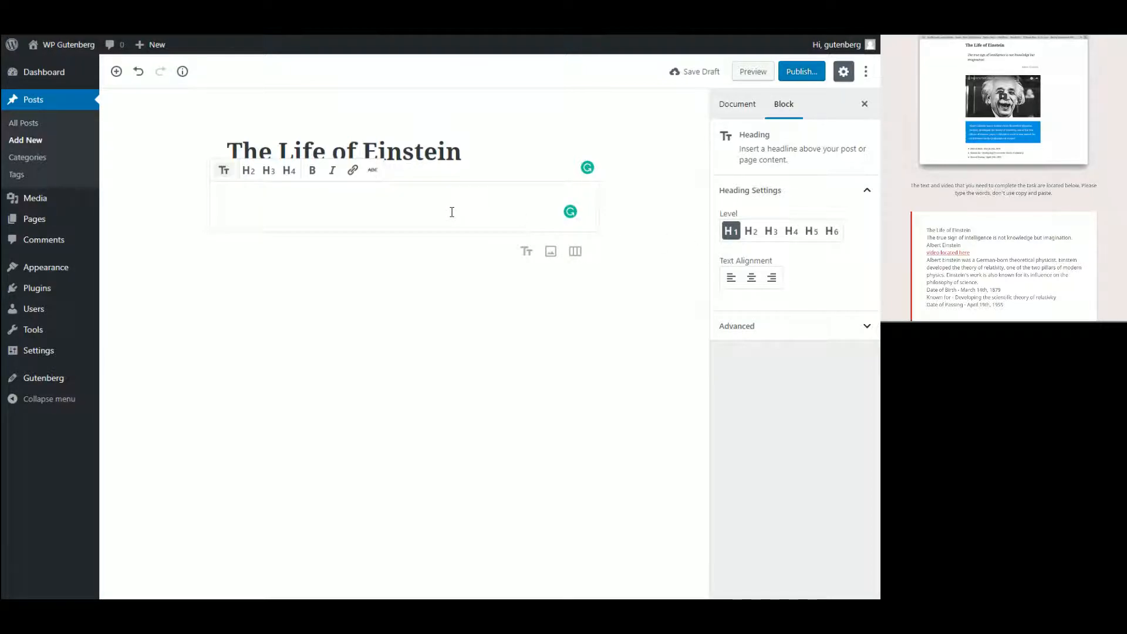
Remove the empty heading block beneath the post title
key("Return")
left_click(610, 193)
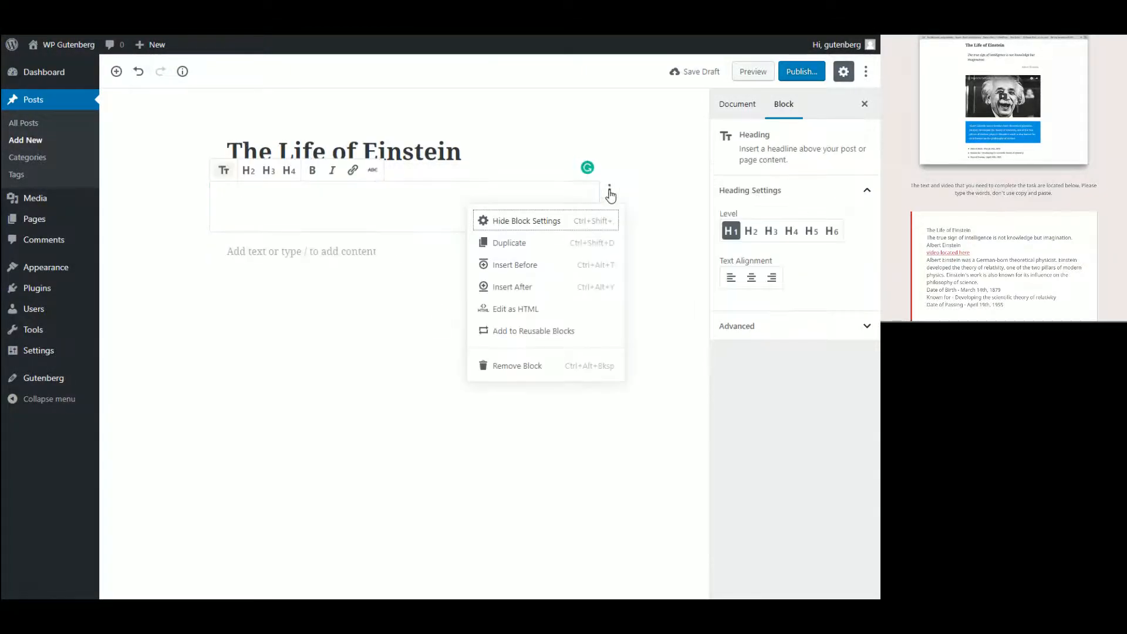
left_click(548, 366)
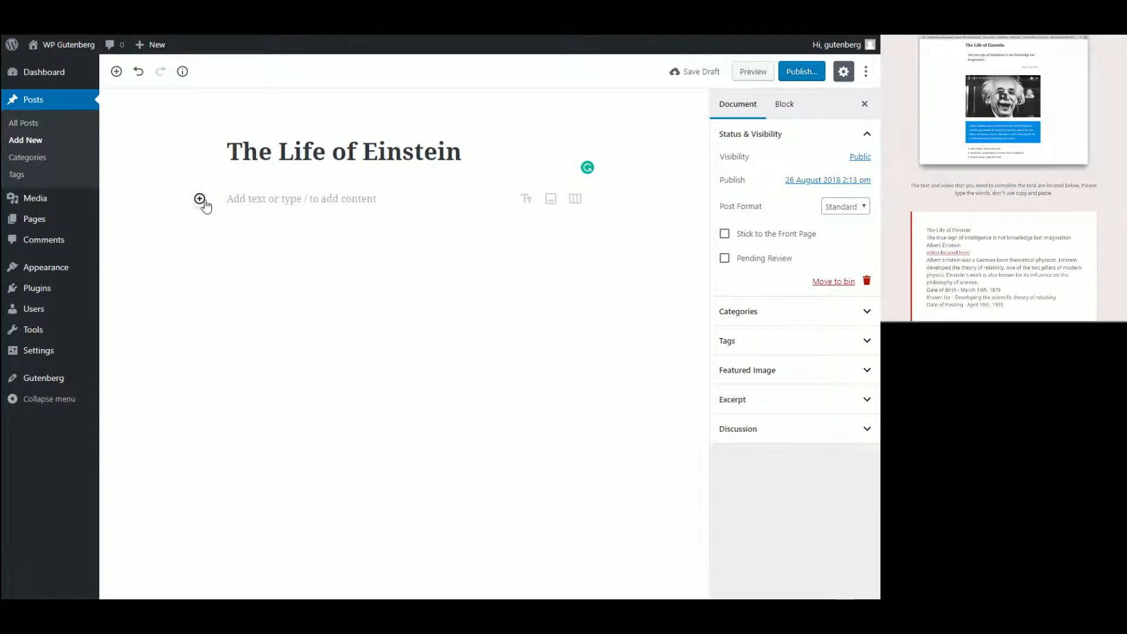
Look through the inline, common and formatting block types and insert a Verse block beneath the post title
left_click(200, 199)
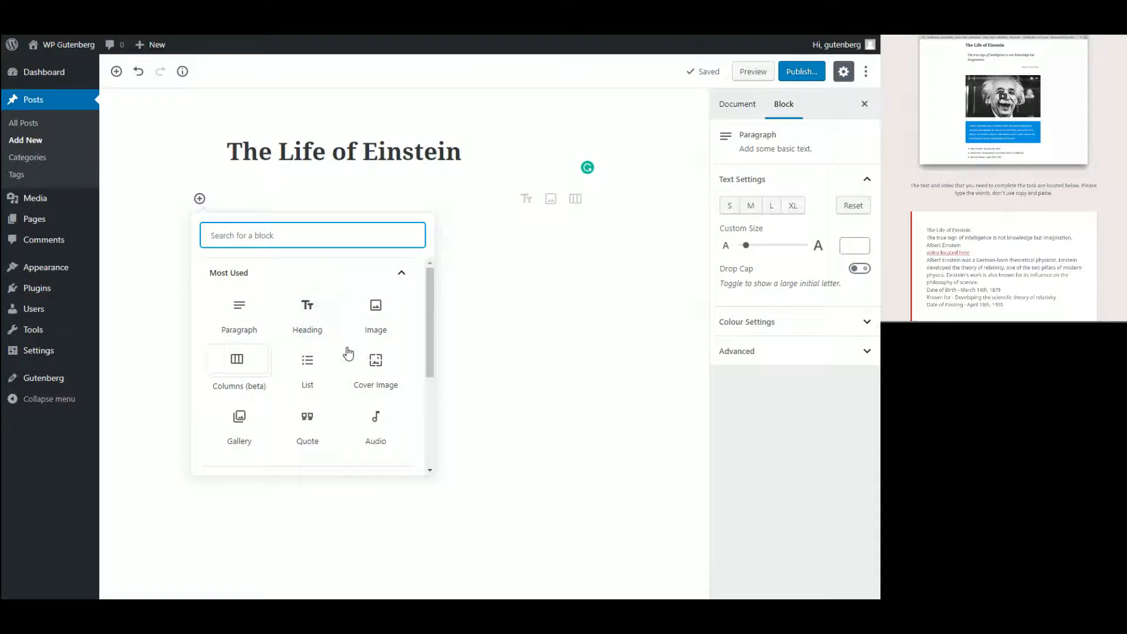
scroll(398, 417, "down", 3)
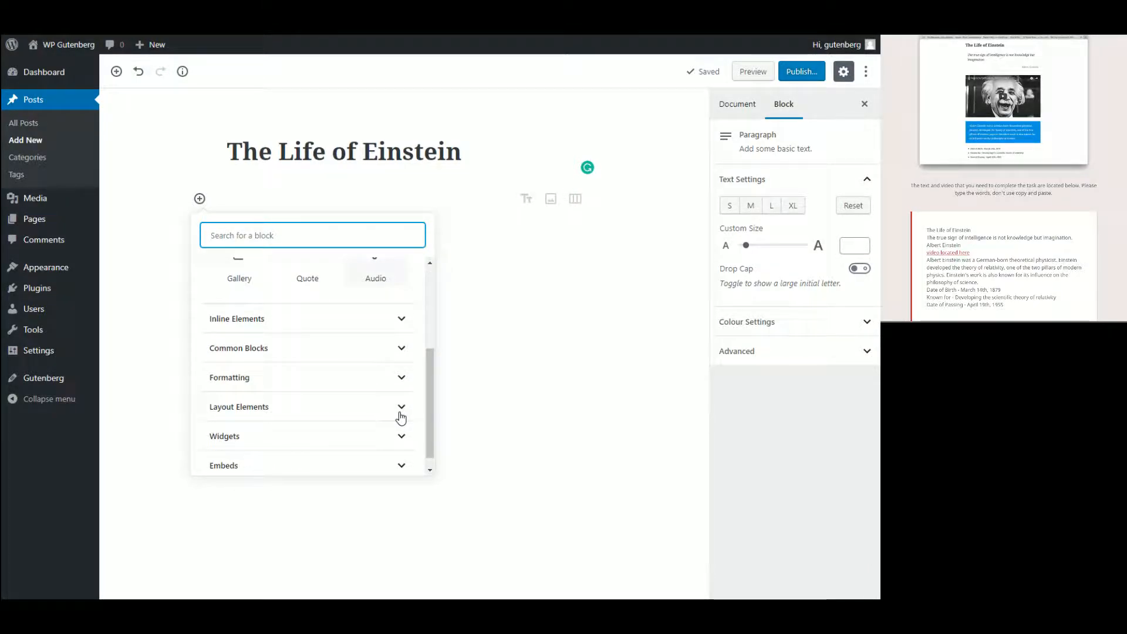
left_click(335, 319)
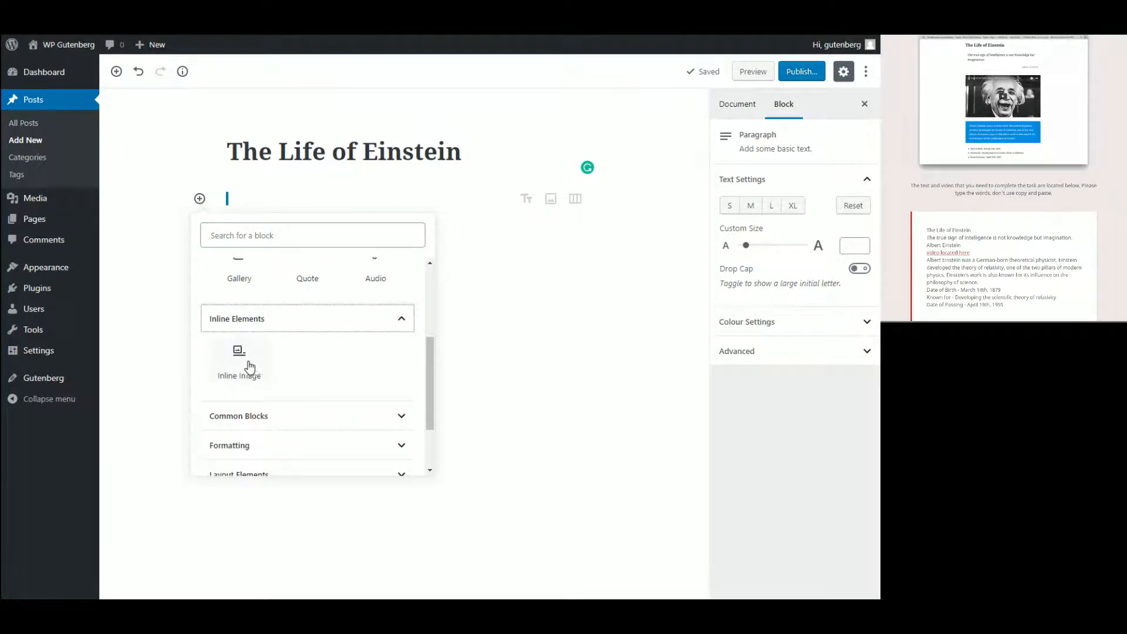
left_click(332, 326)
left_click(331, 350)
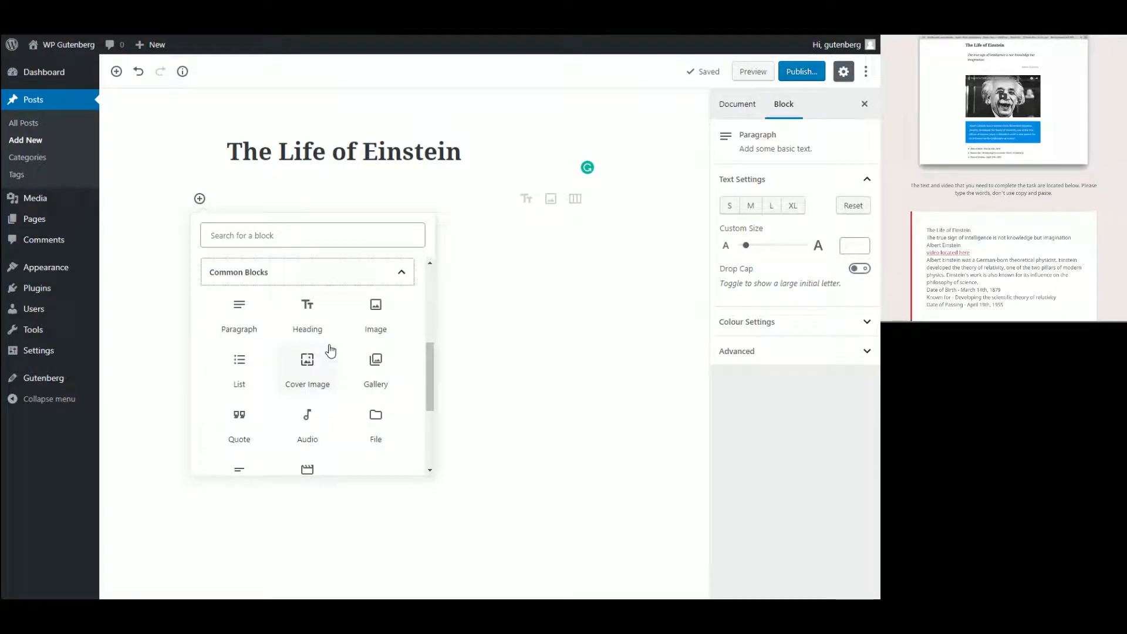
scroll(356, 352, "down", 1)
scroll(357, 352, "down", 1)
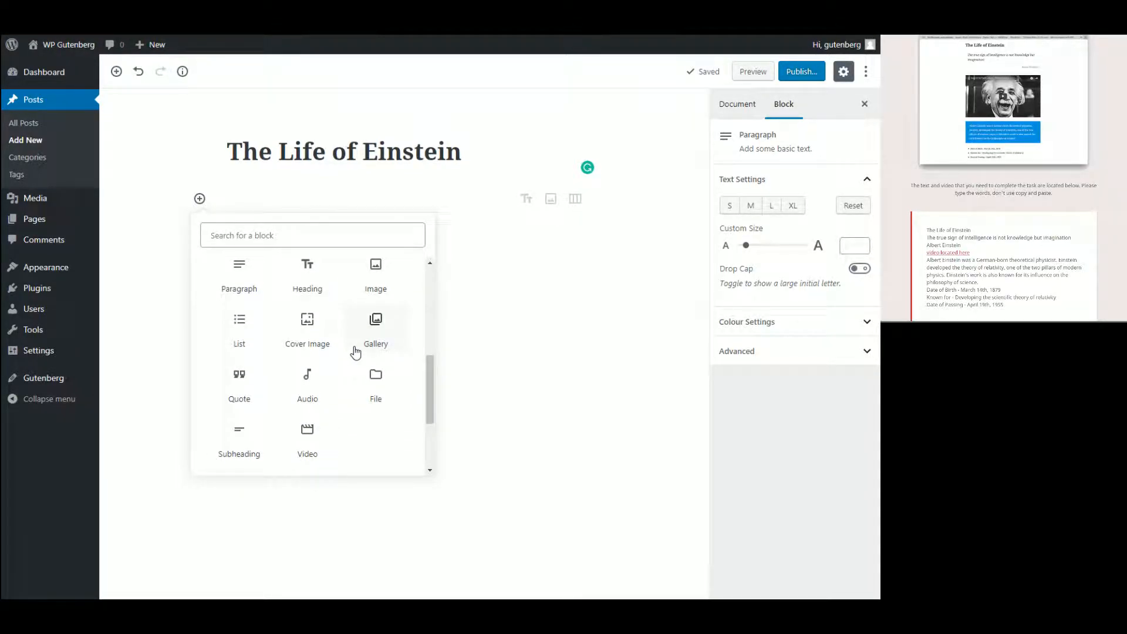
scroll(338, 289, "up", 2)
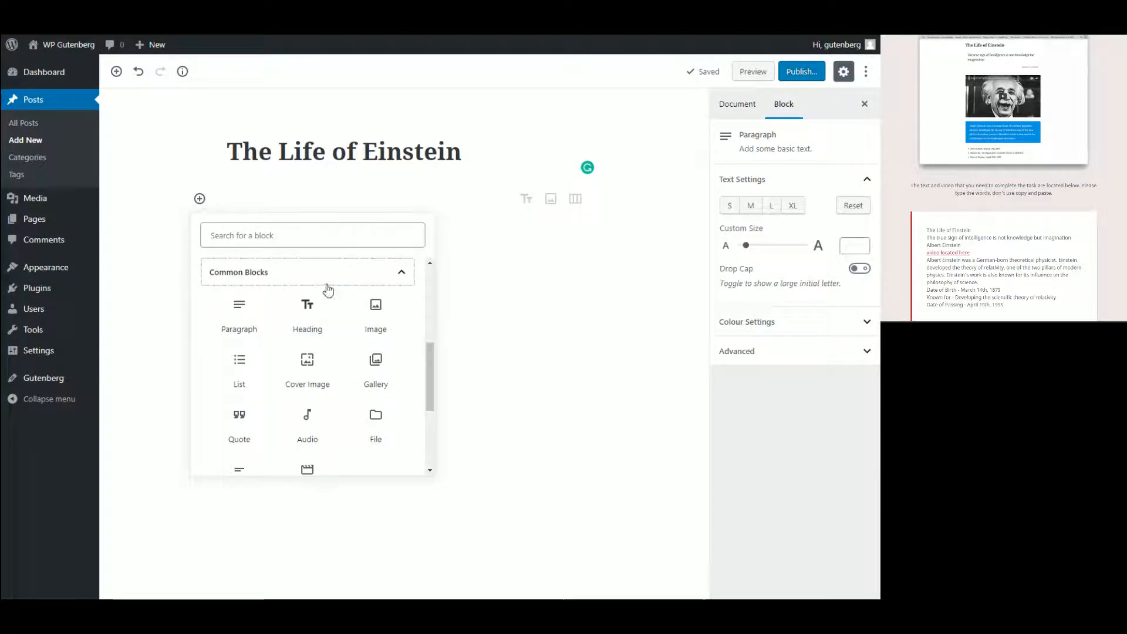
left_click(328, 287)
left_click(307, 367)
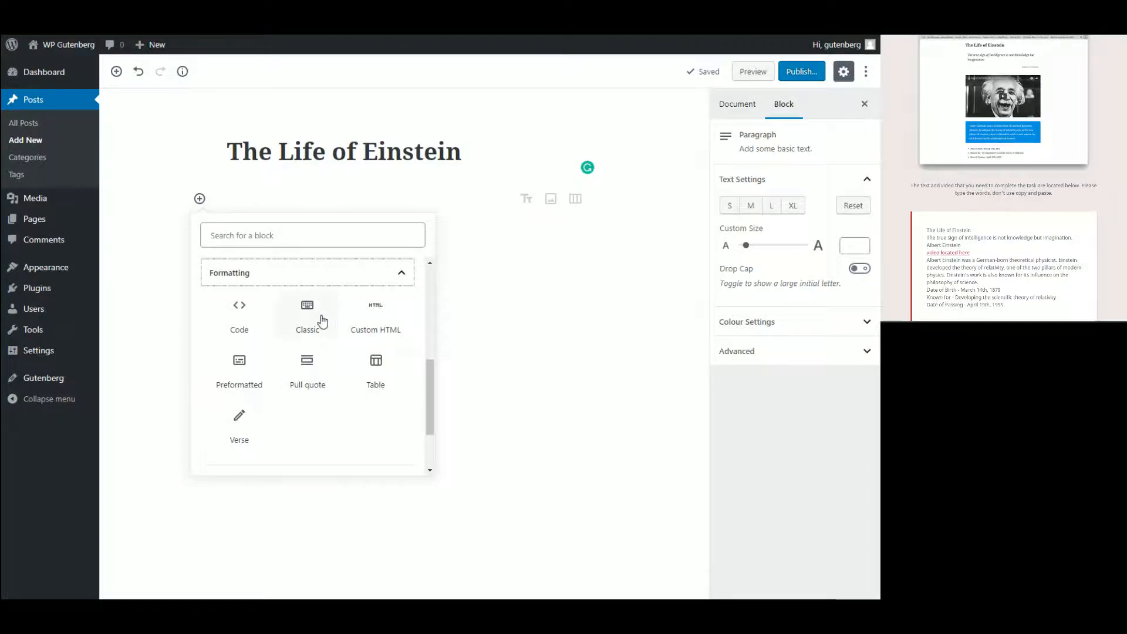
left_click(252, 426)
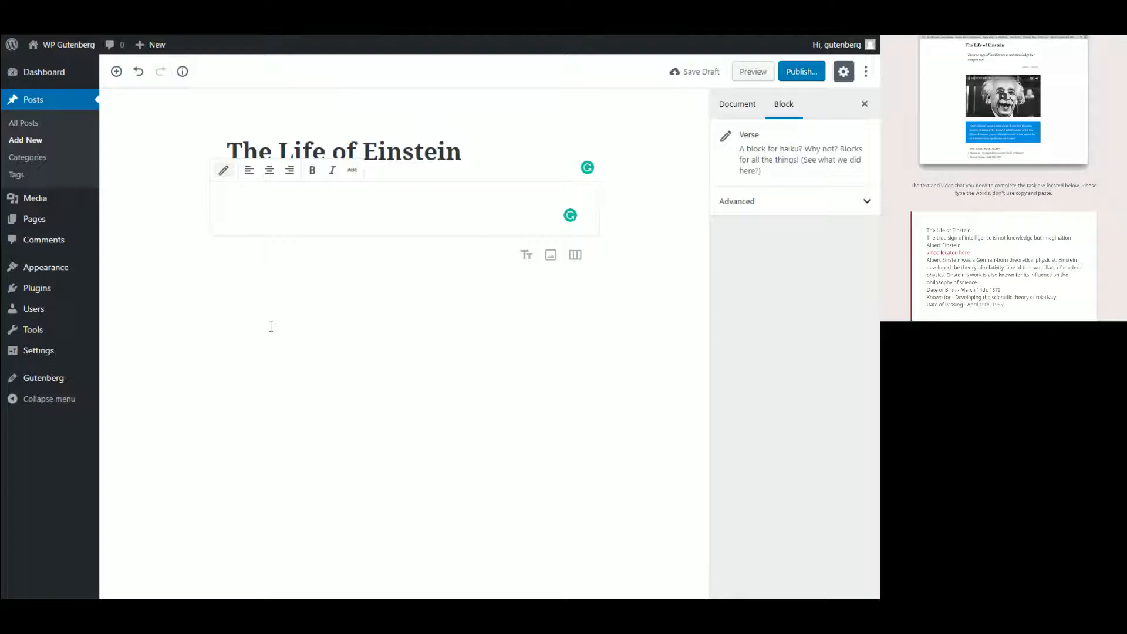
Enter "The true sign of intelligence is not knowledge but imagination" in the Verse block
type("the")
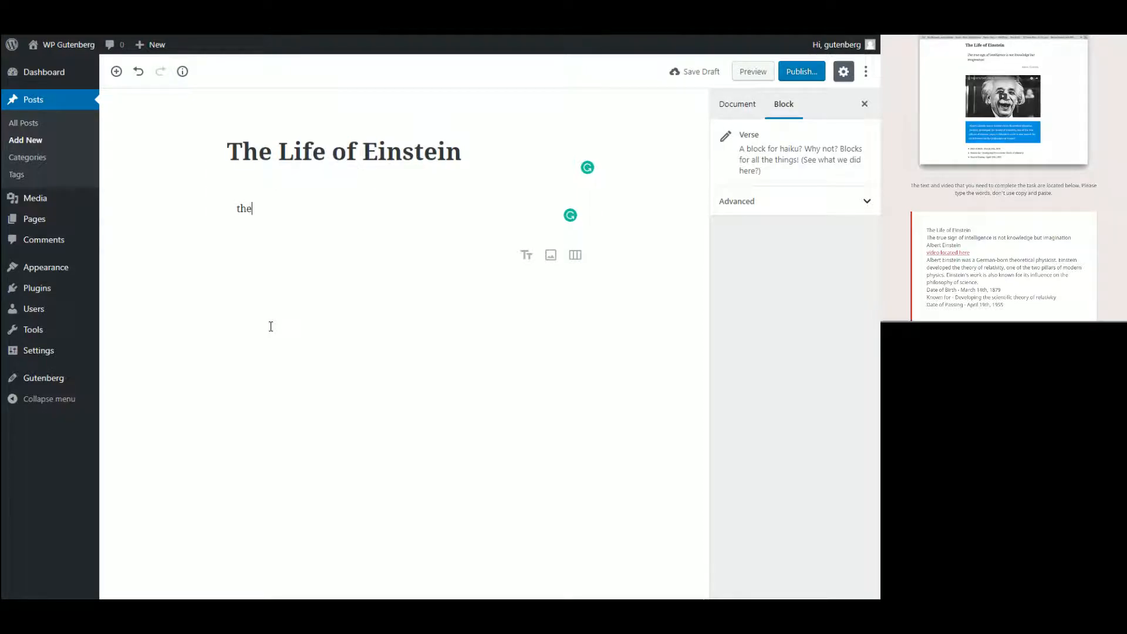
key("BackSpace")
key("BackSpace")
type("The true sign of intelligence is not knowl")
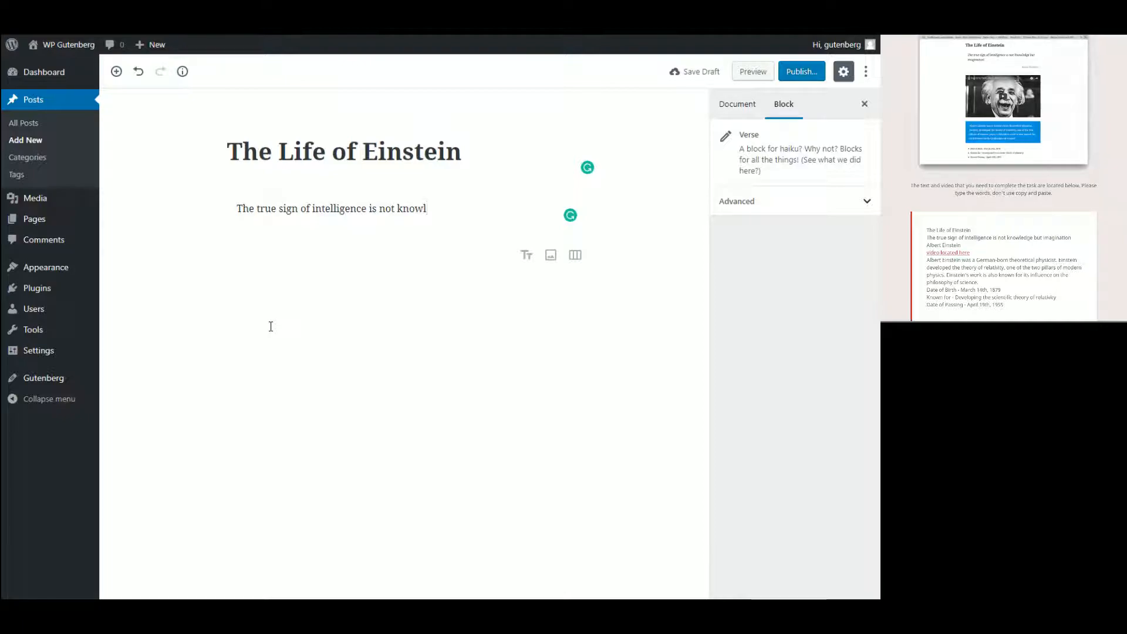
type("edge but imagination")
Italicise the whole quote text and convert its Verse block to a Paragraph block
key("ctrl+a")
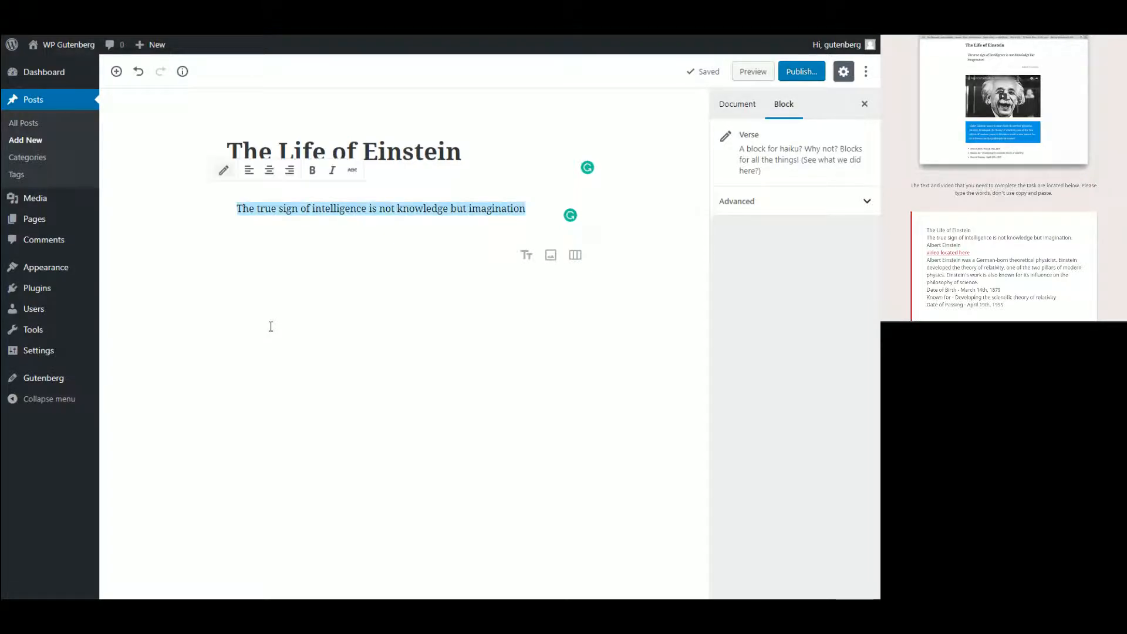
left_click(332, 170)
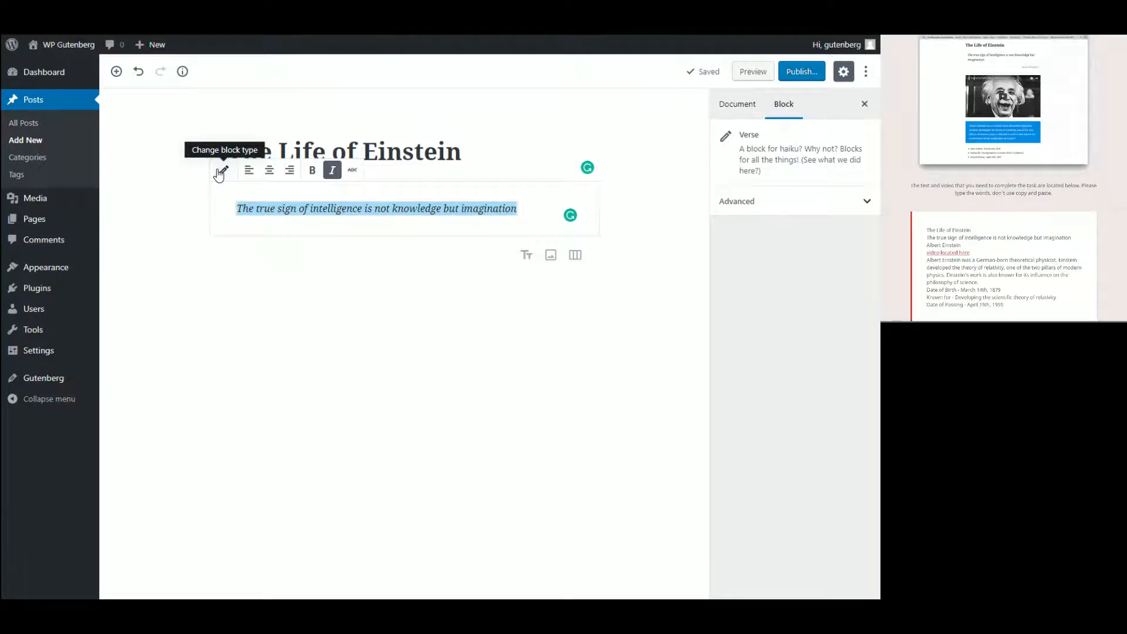
left_click(766, 206)
left_click(767, 206)
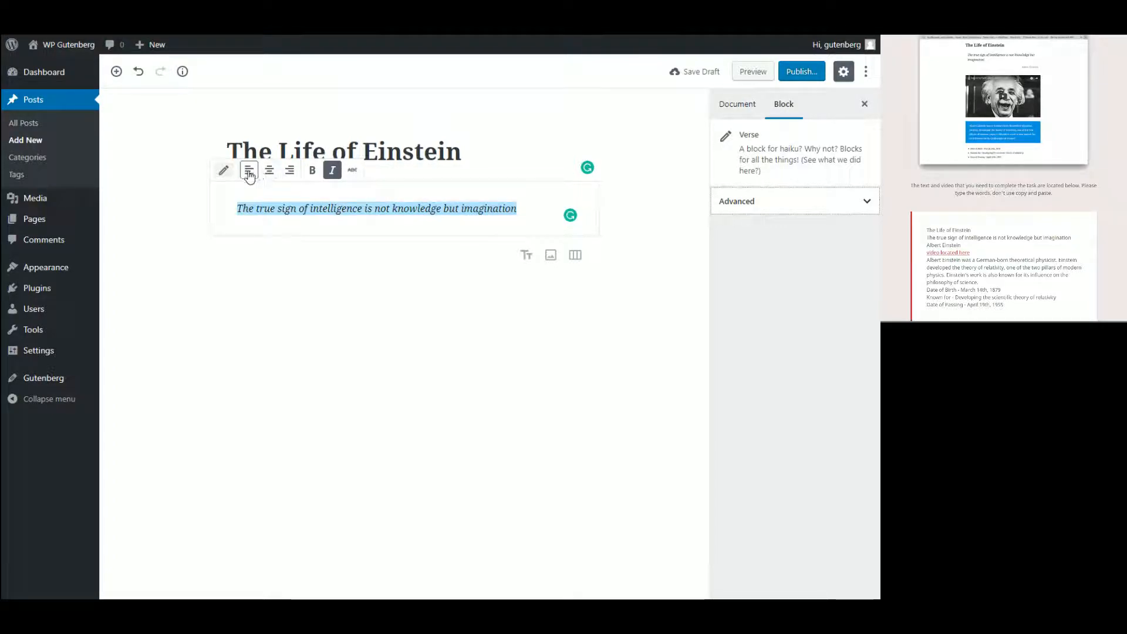
left_click(229, 175)
left_click(245, 240)
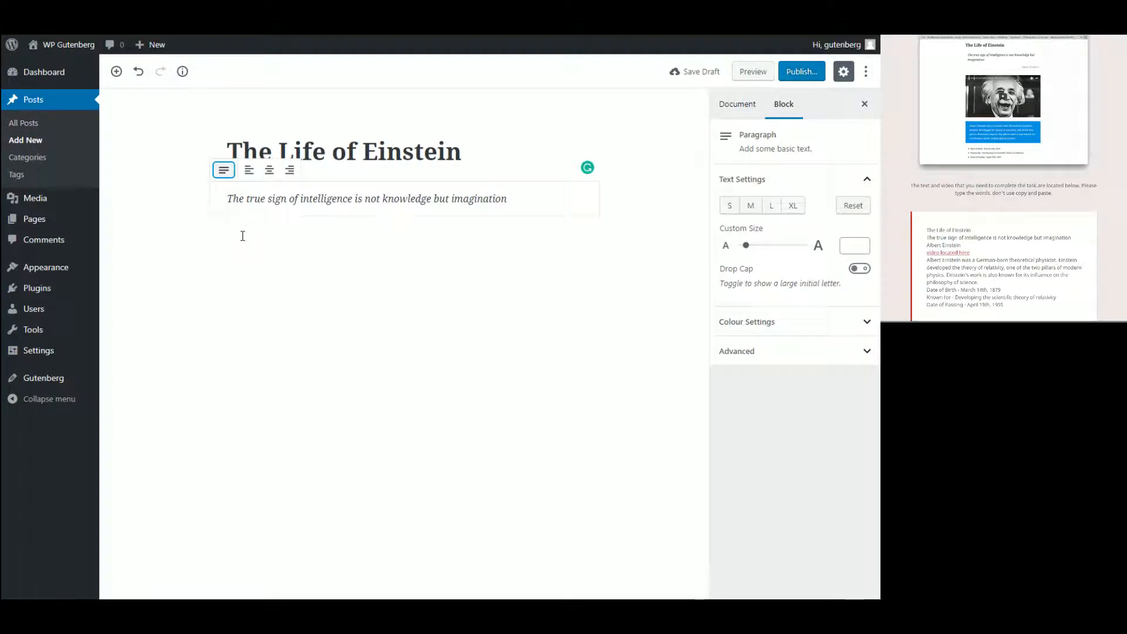
Try the large text size on the quote paragraph and set its custom font size to 22
left_click_drag(543, 199, 244, 202)
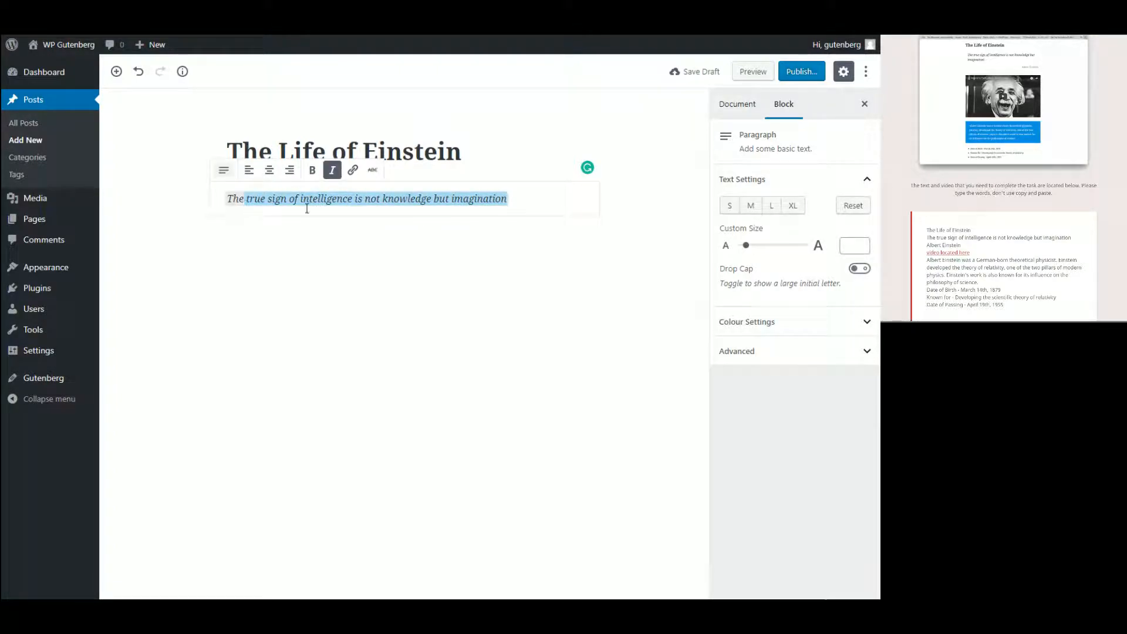
key("ctrl+a")
left_click(770, 213)
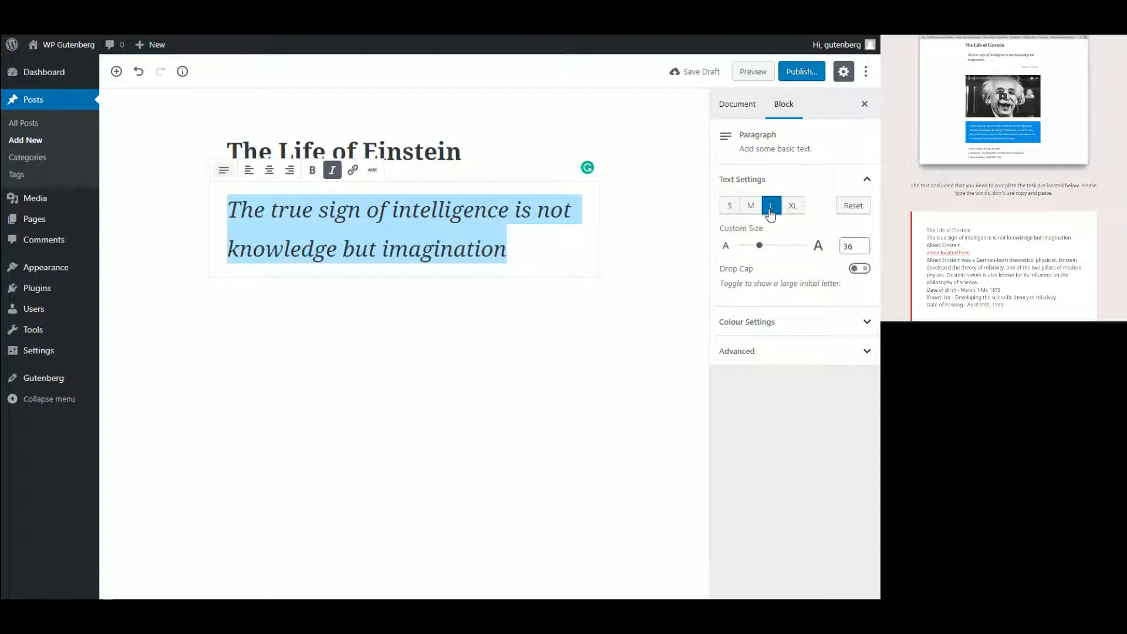
double_click(849, 246)
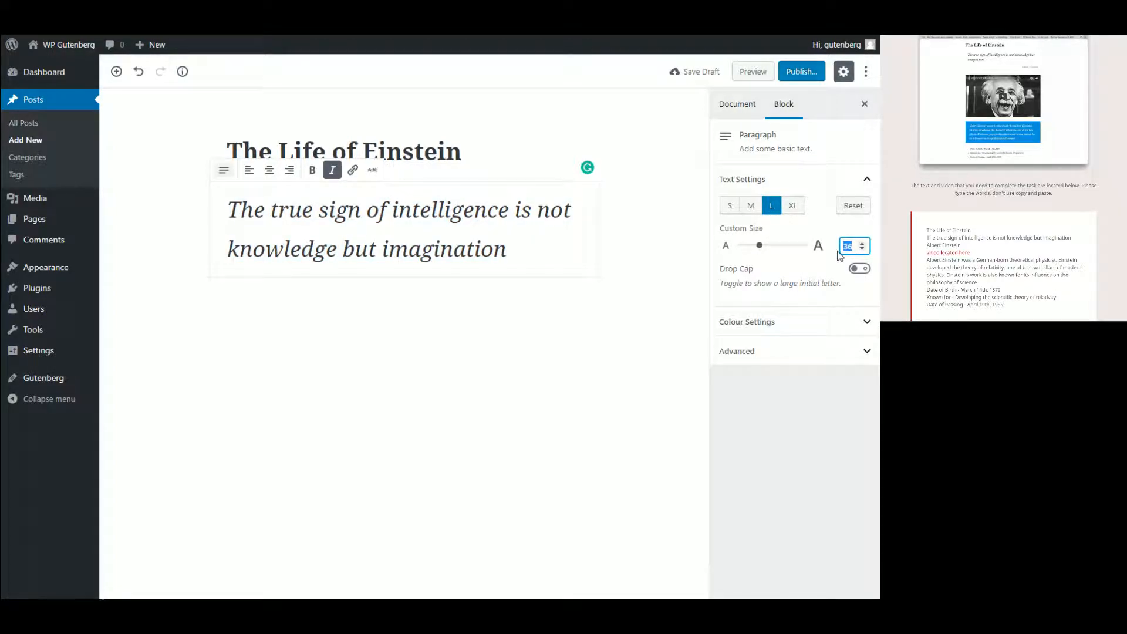
type("22")
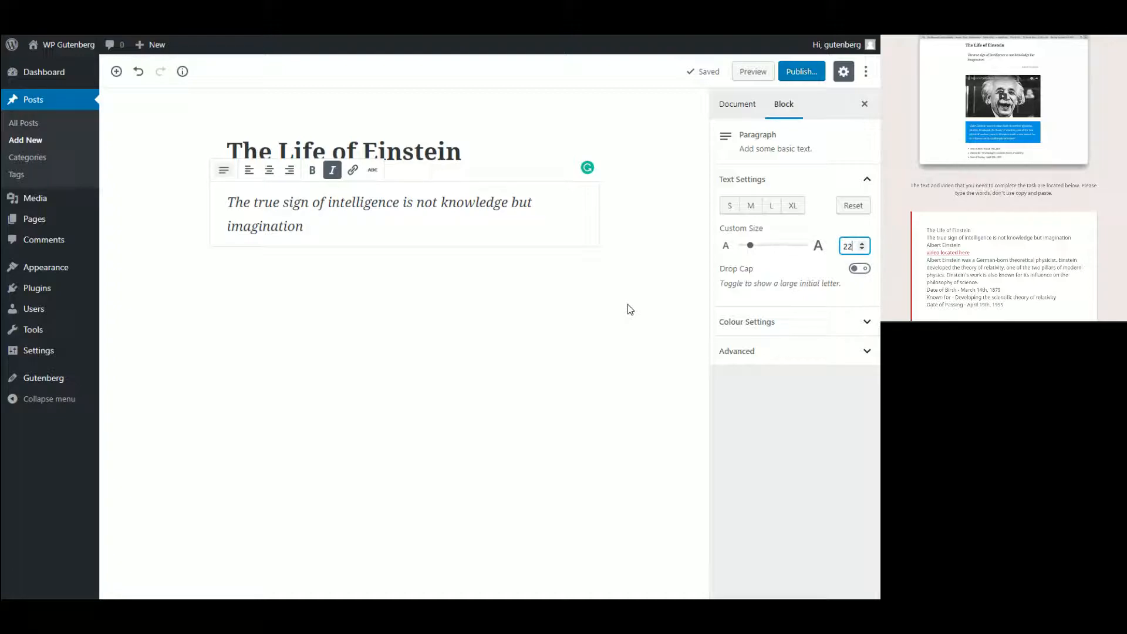
left_click(627, 305)
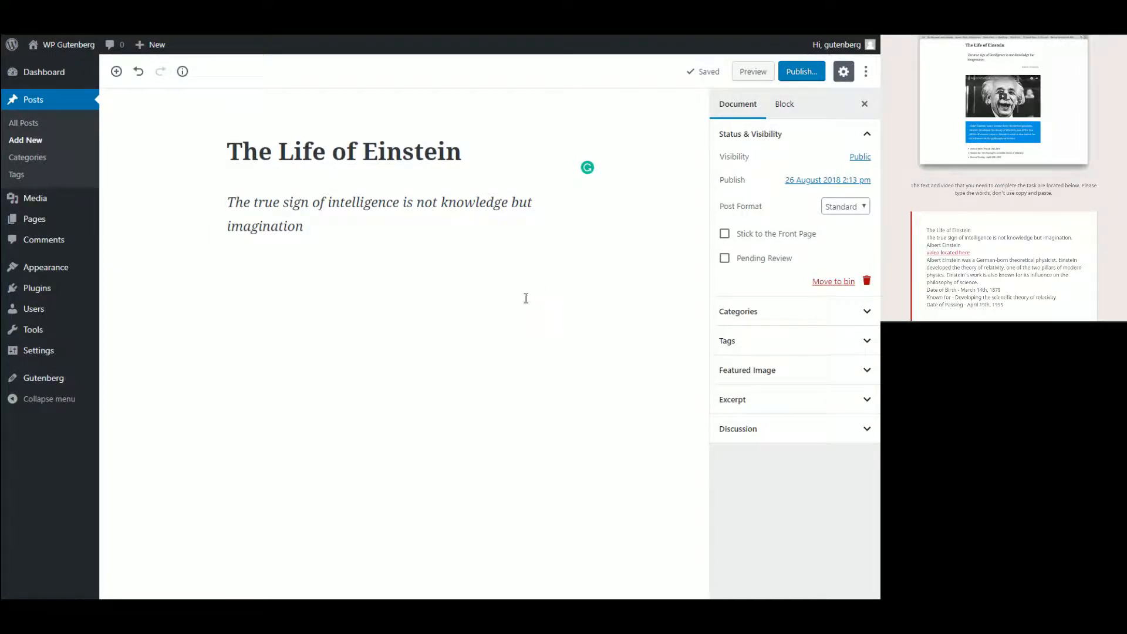
left_click(488, 296)
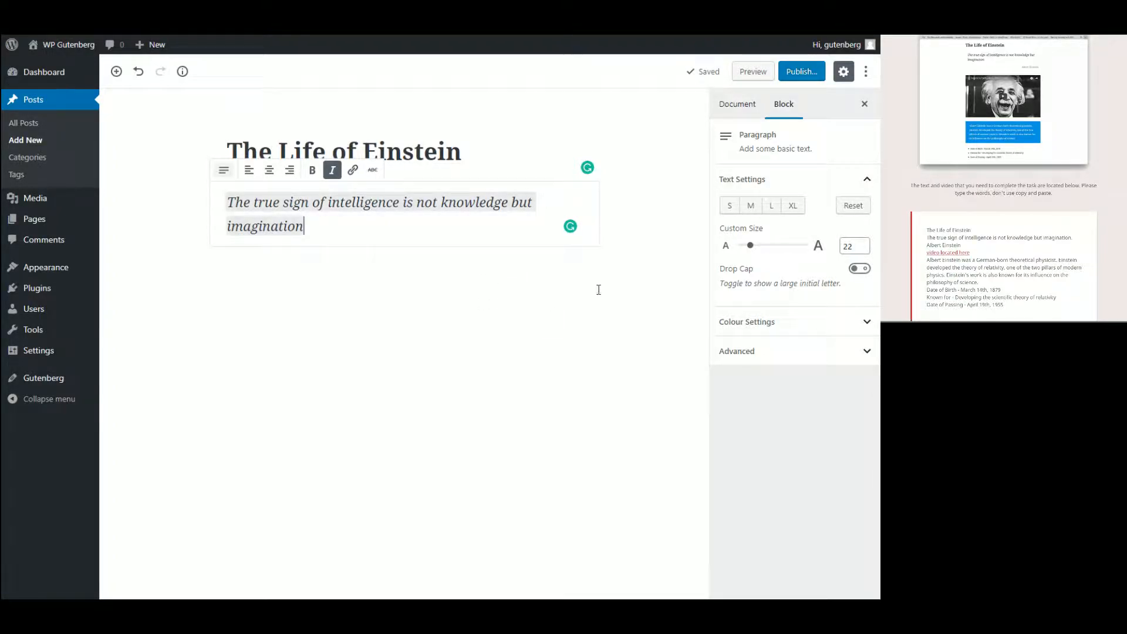
left_click(651, 224)
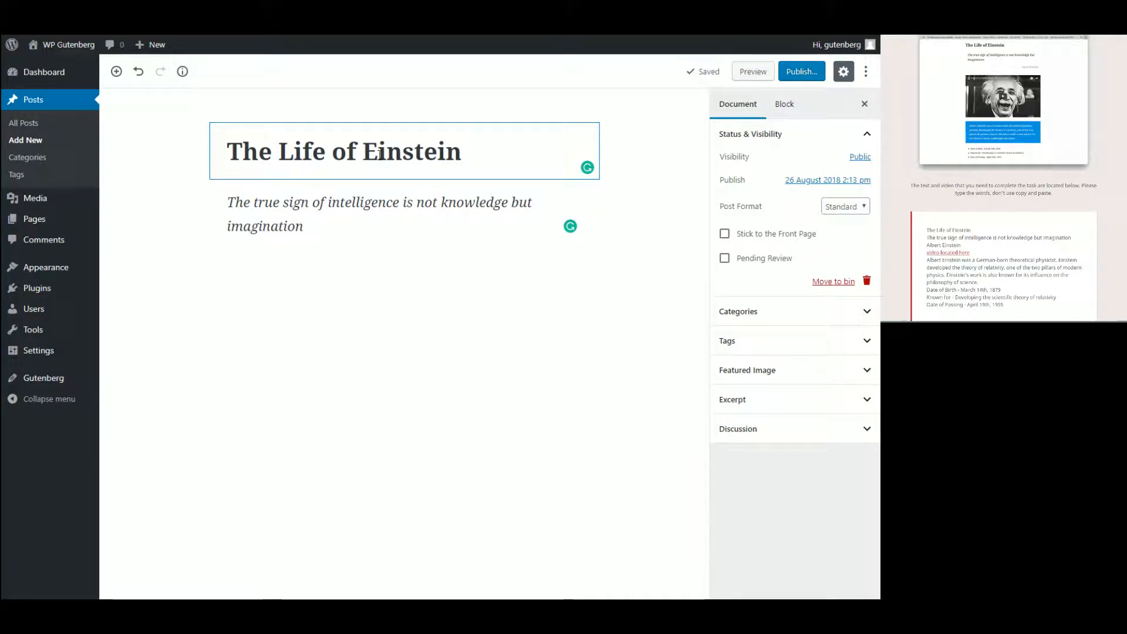
left_click(395, 299)
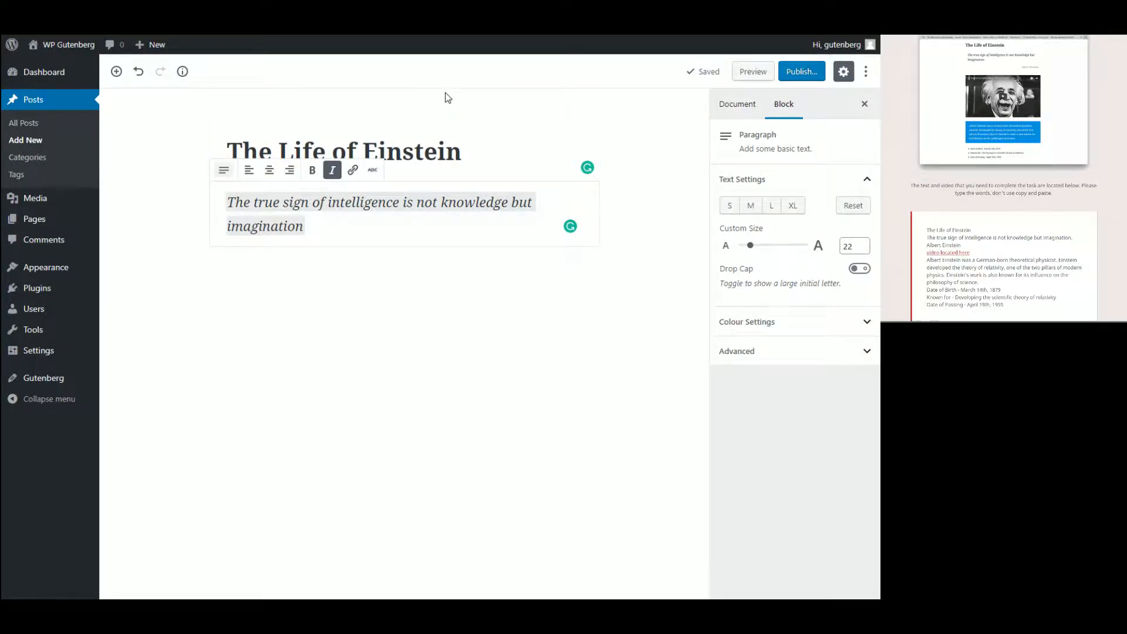
left_click(428, 118)
left_click(296, 158)
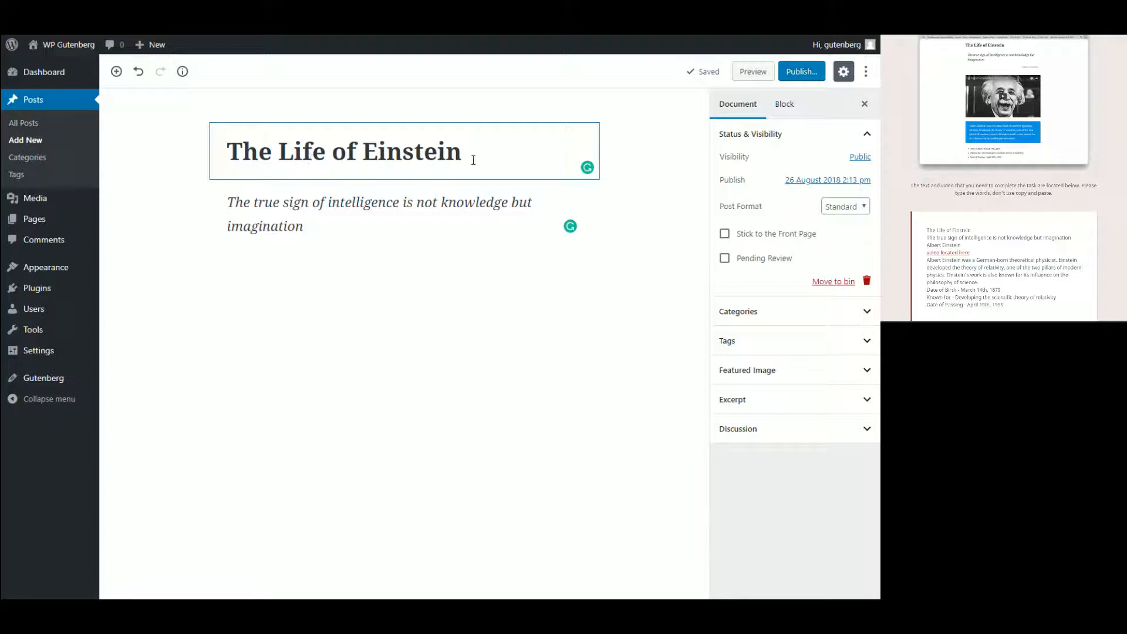
left_click(417, 201)
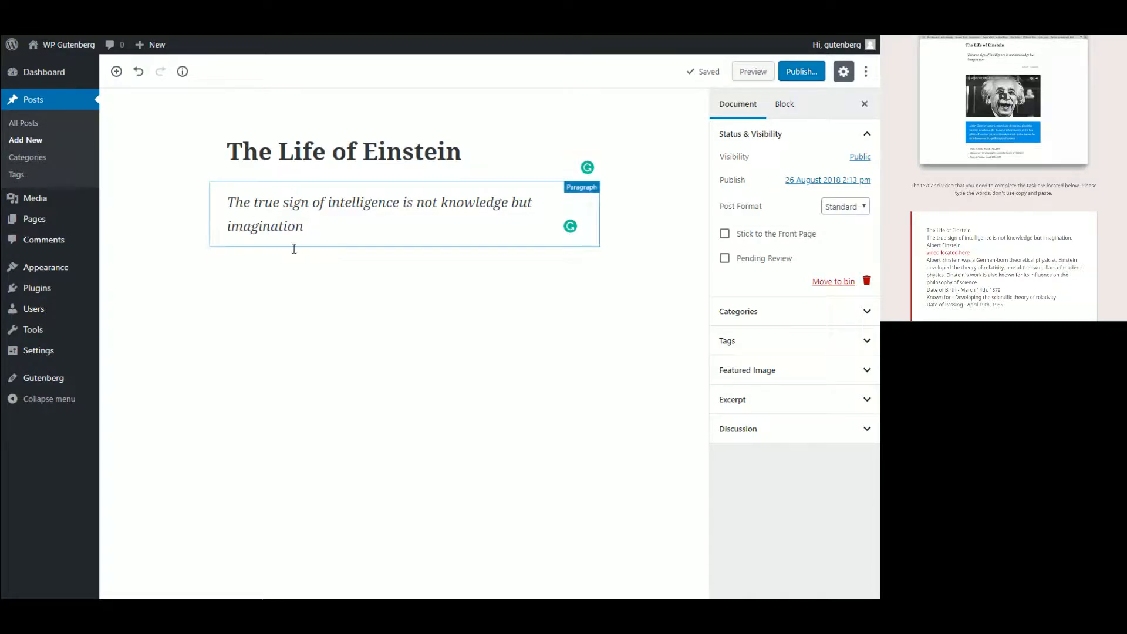
Try a heading block beneath the quote paragraph and remove it
left_click(122, 80)
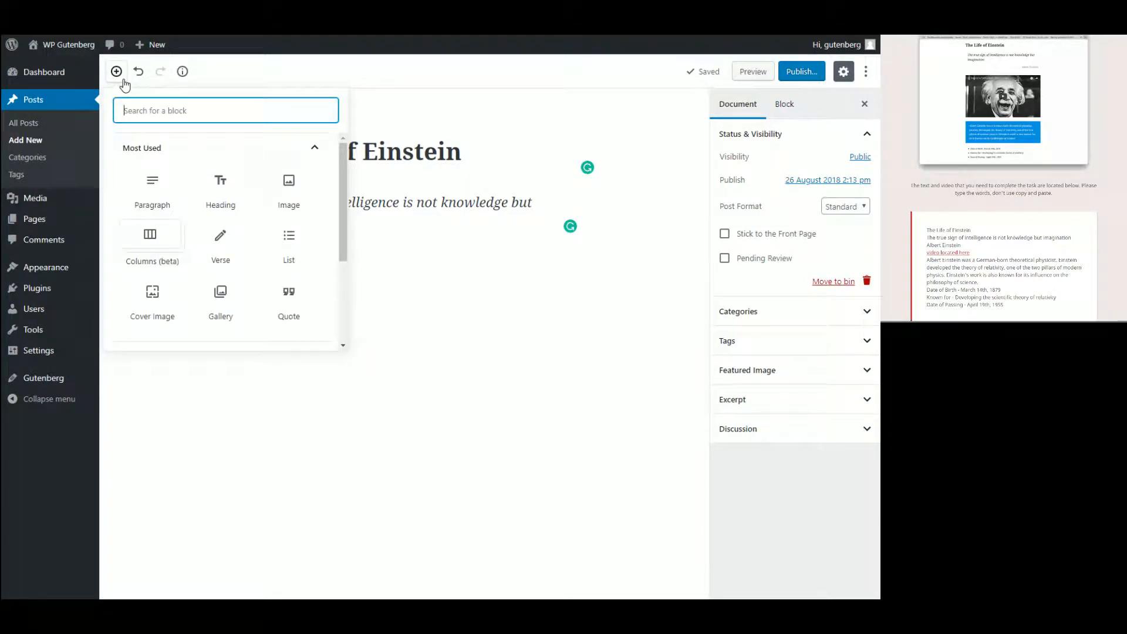
left_click(217, 200)
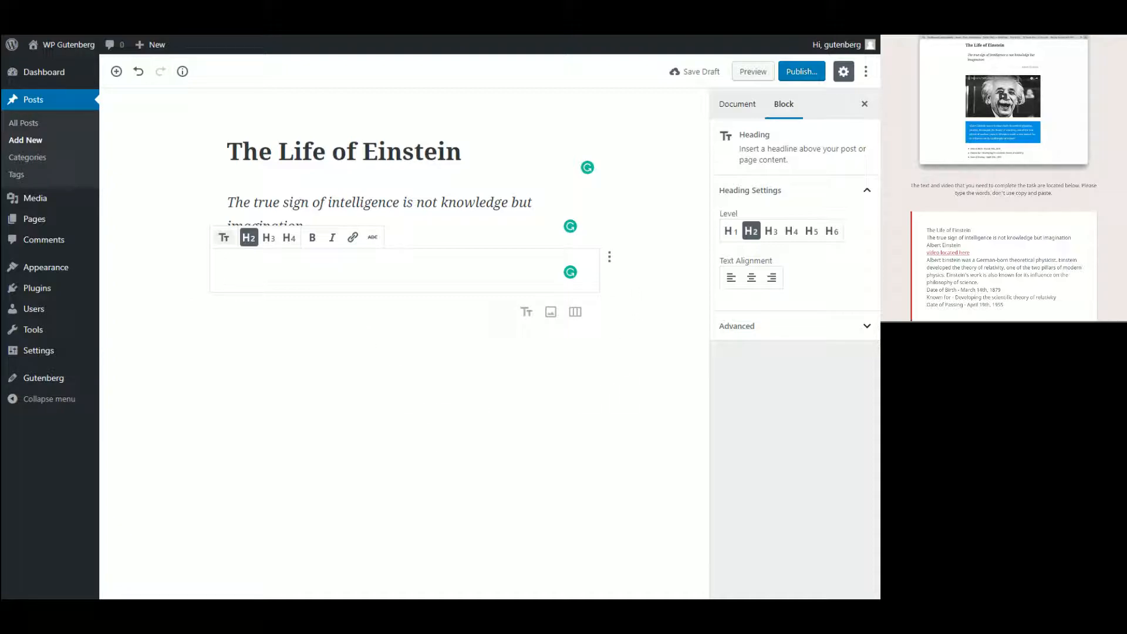
left_click(609, 257)
left_click(548, 432)
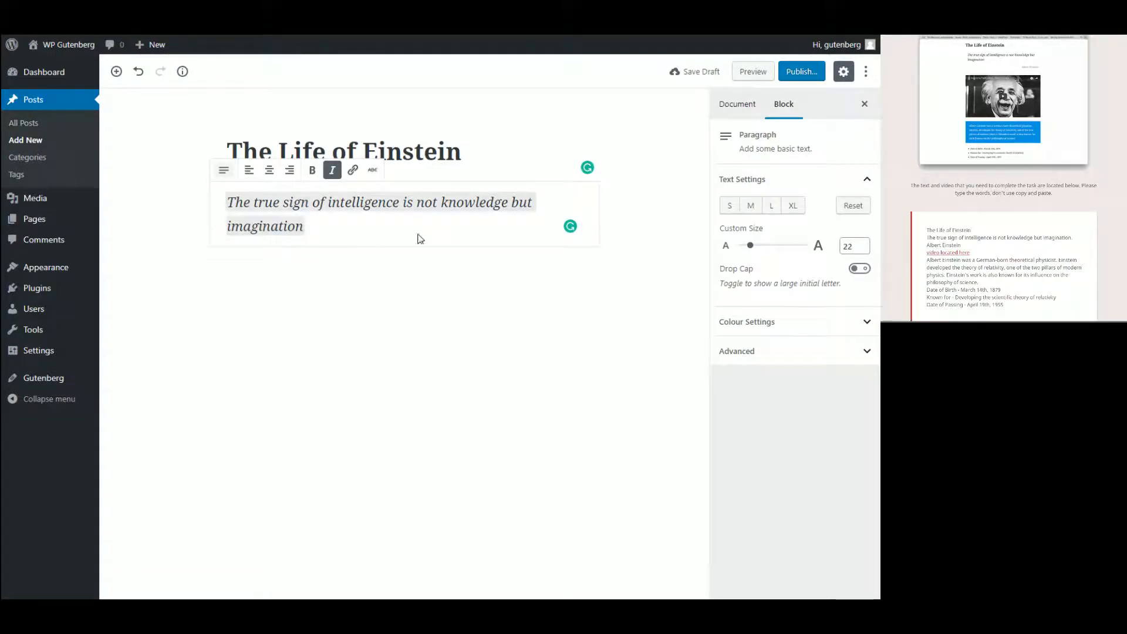
Insert an empty block after the quote paragraph using its block options, and remove that empty block
left_click(653, 206)
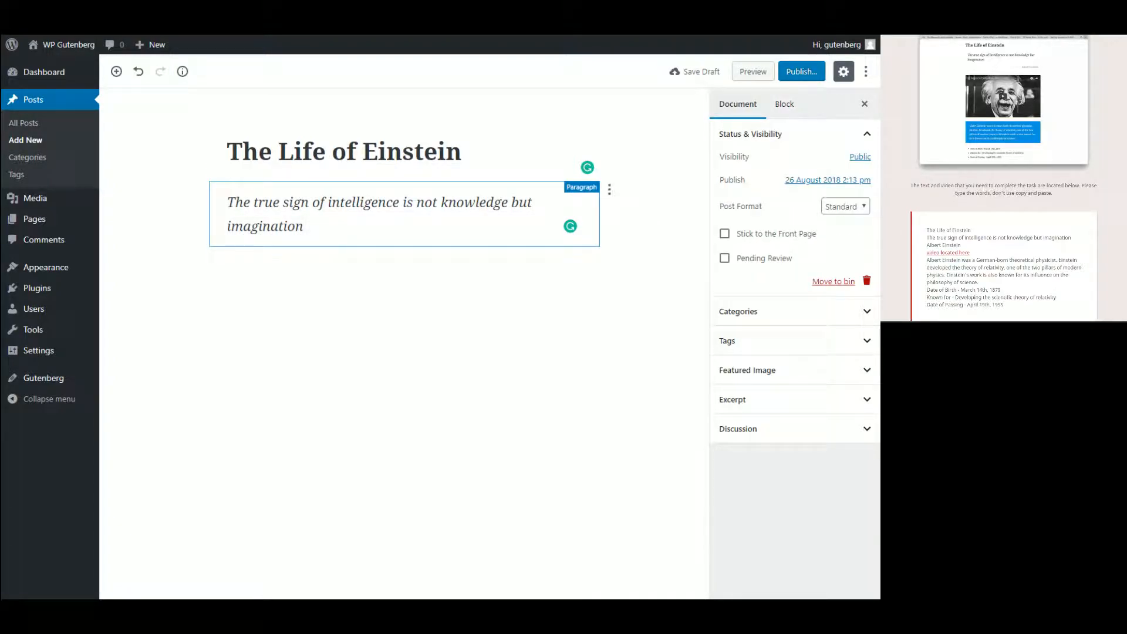
left_click(610, 191)
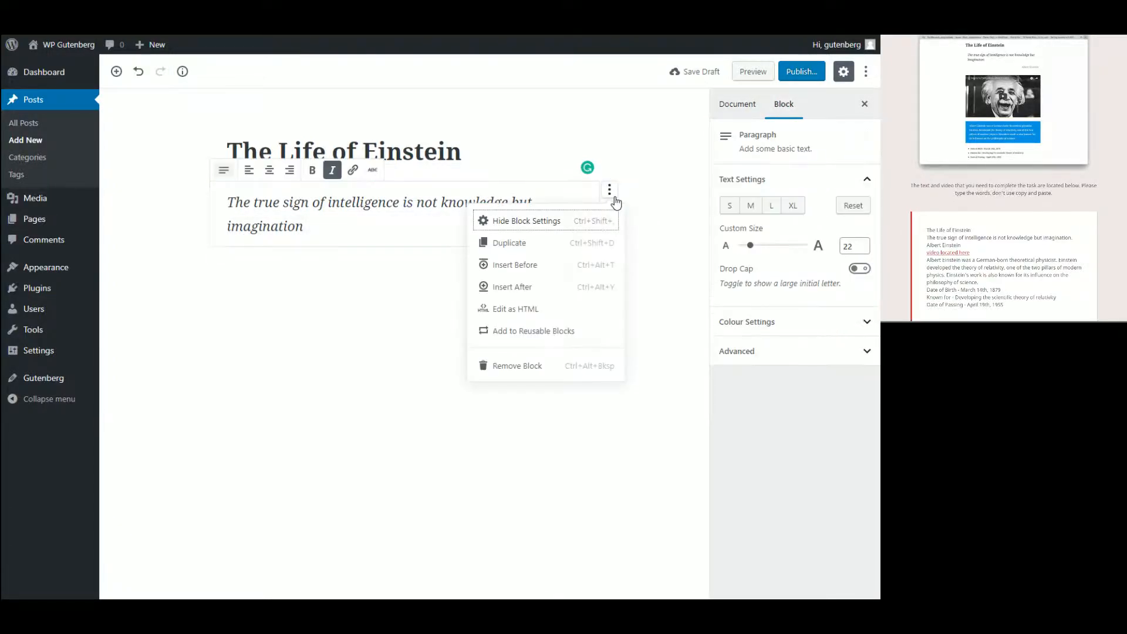
left_click(578, 292)
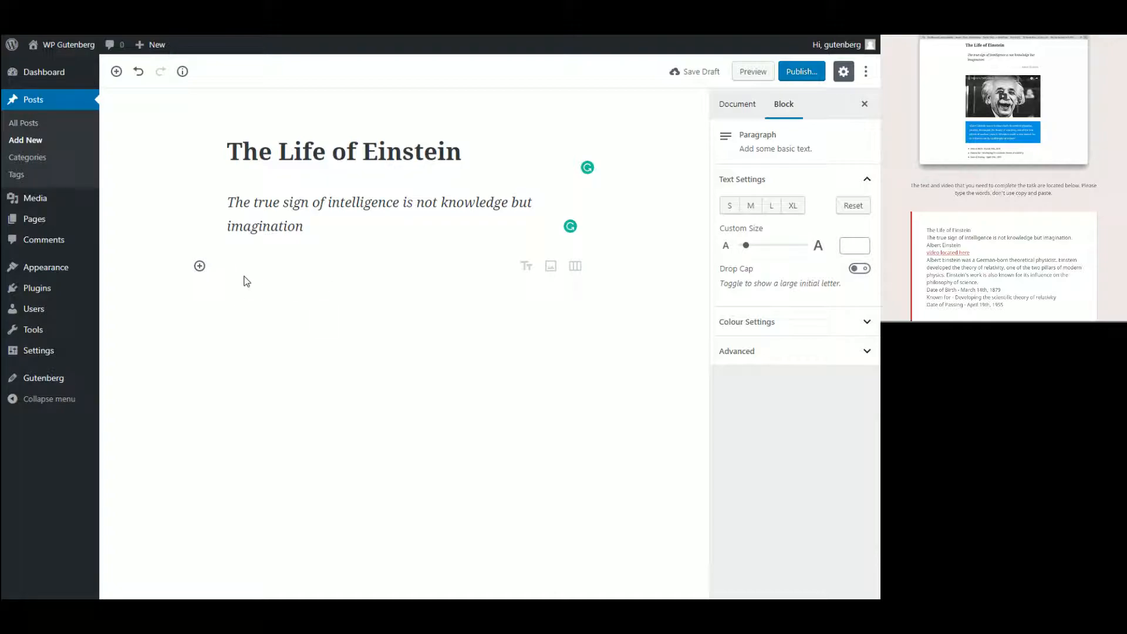
left_click(611, 317)
left_click(318, 267)
left_click(608, 259)
left_click(521, 433)
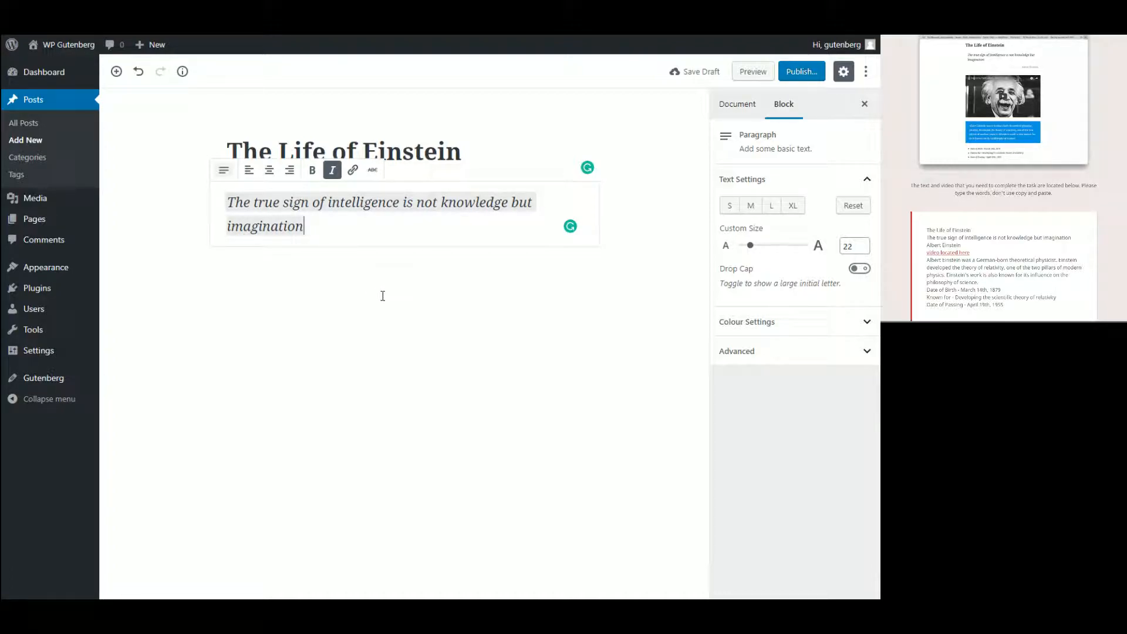
Add an H2 heading block beneath the quote paragraph with the text "This is a heading"
left_click(210, 277)
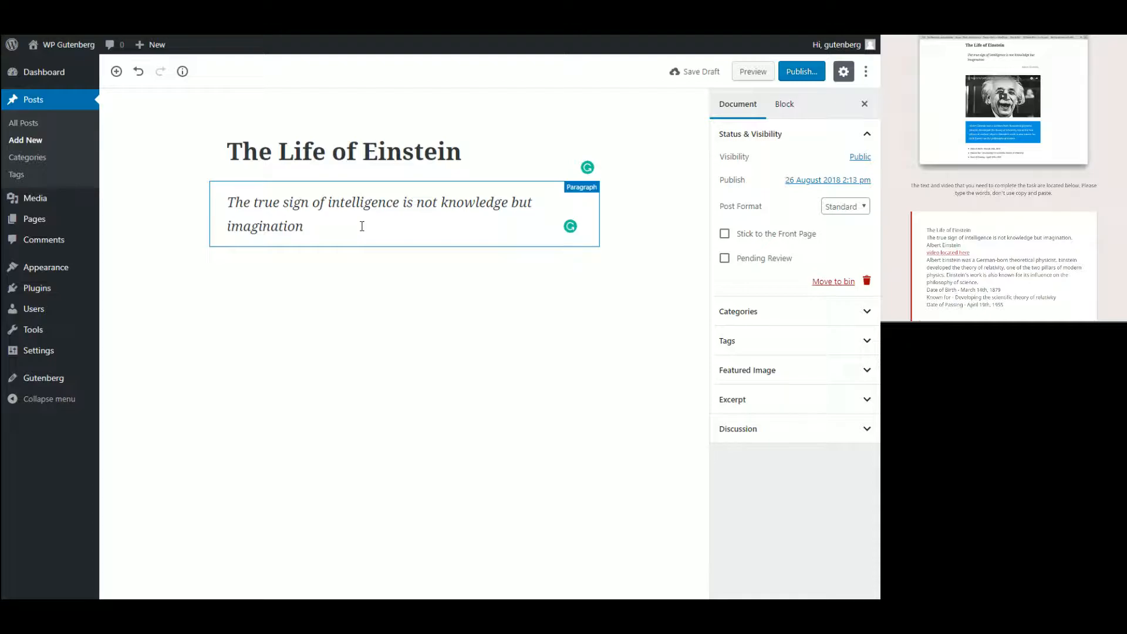
left_click(109, 78)
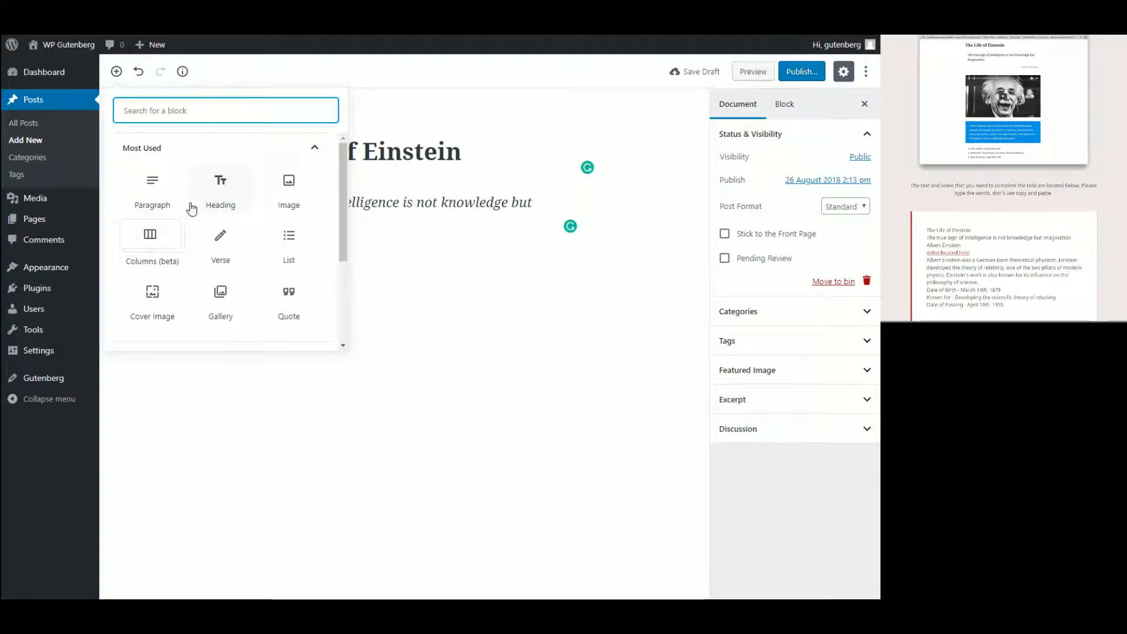
left_click(199, 201)
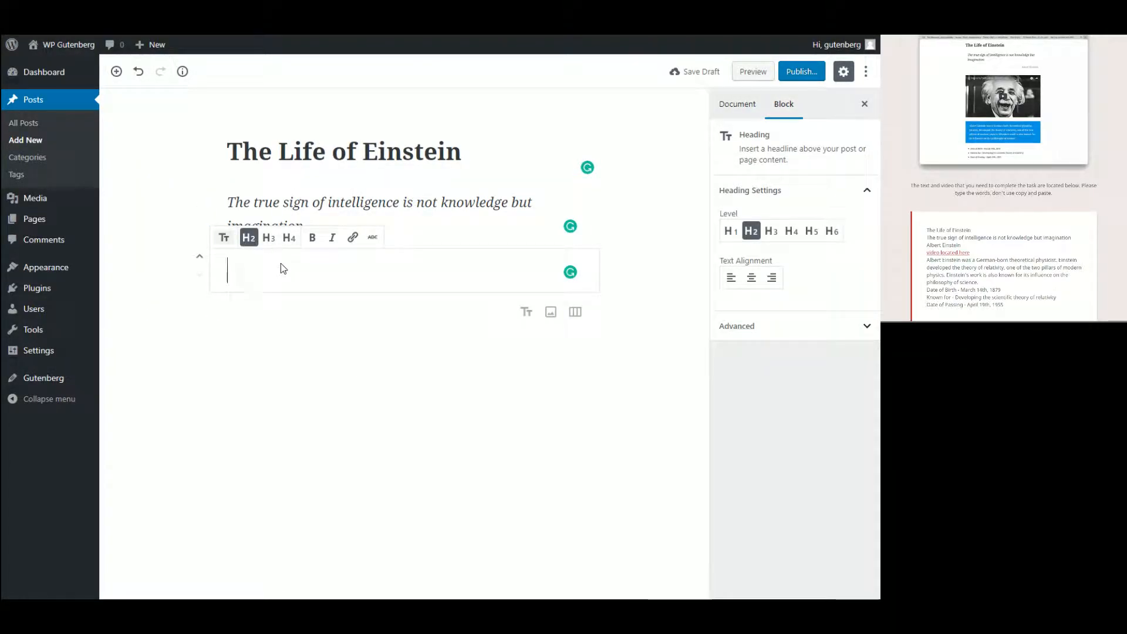
type("This is a heading")
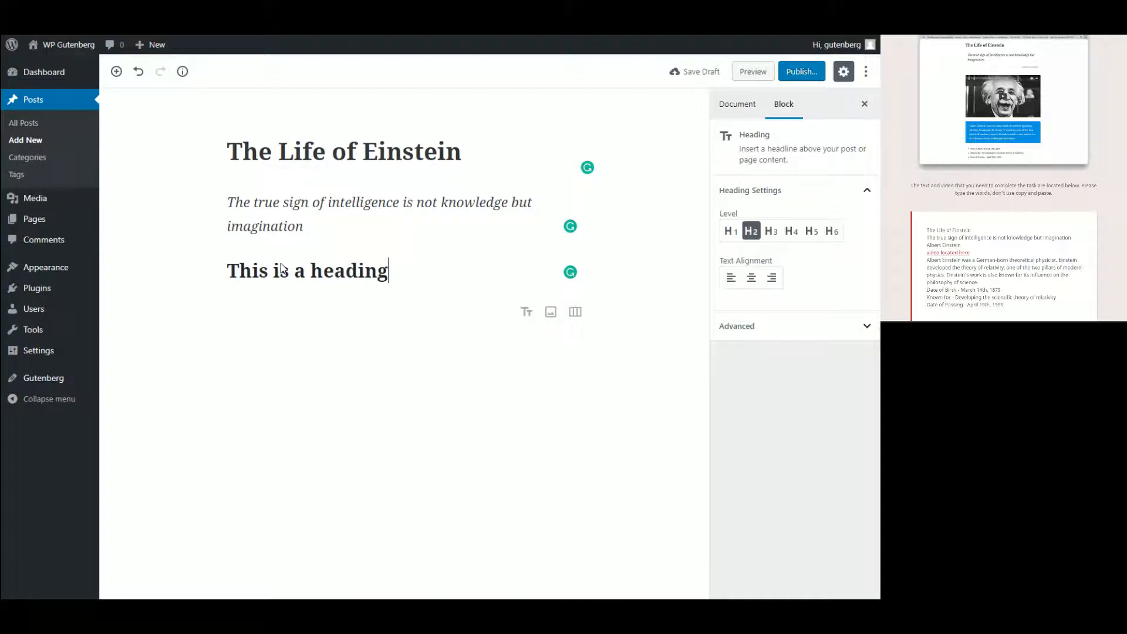
Start an empty paragraph beneath the "This is a heading" block and remove the heading block
key("Return")
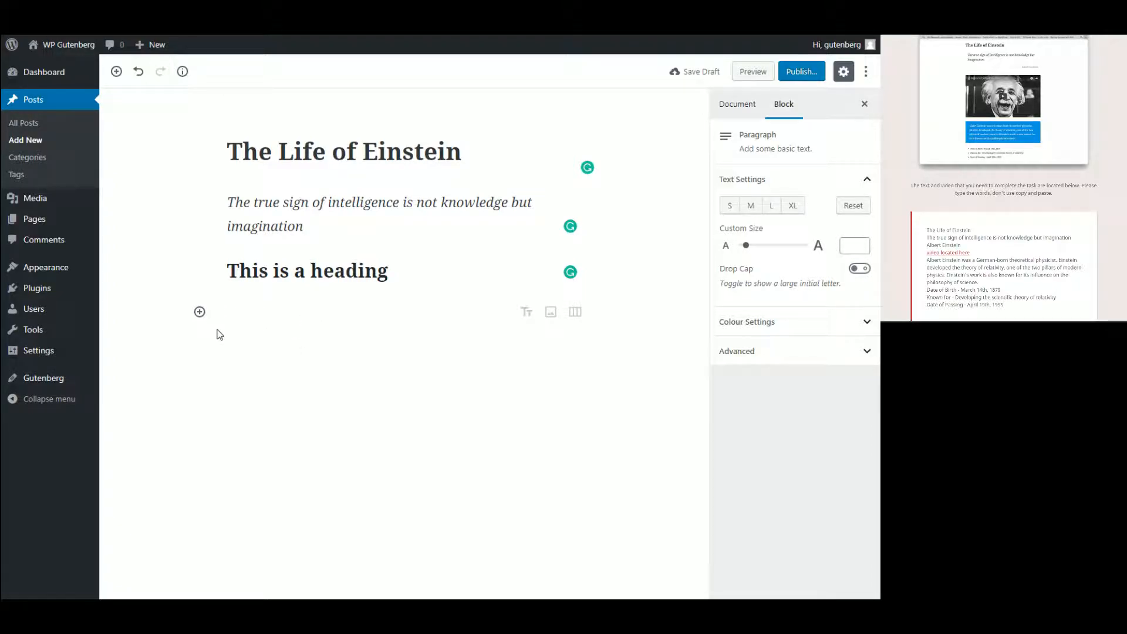
left_click(475, 271)
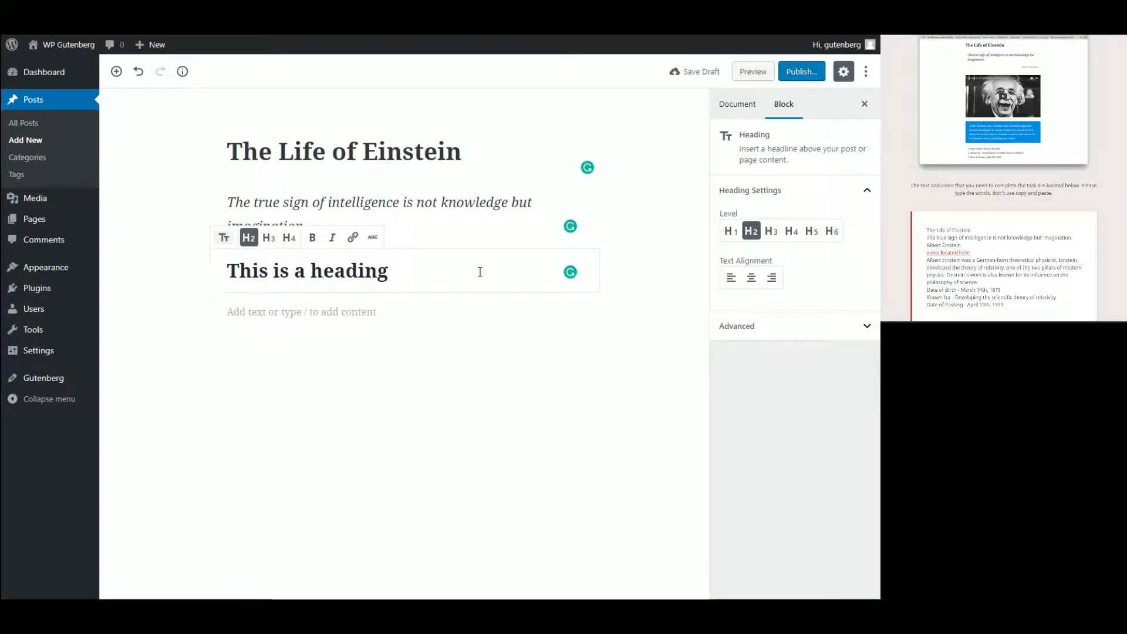
left_click(612, 263)
left_click(528, 436)
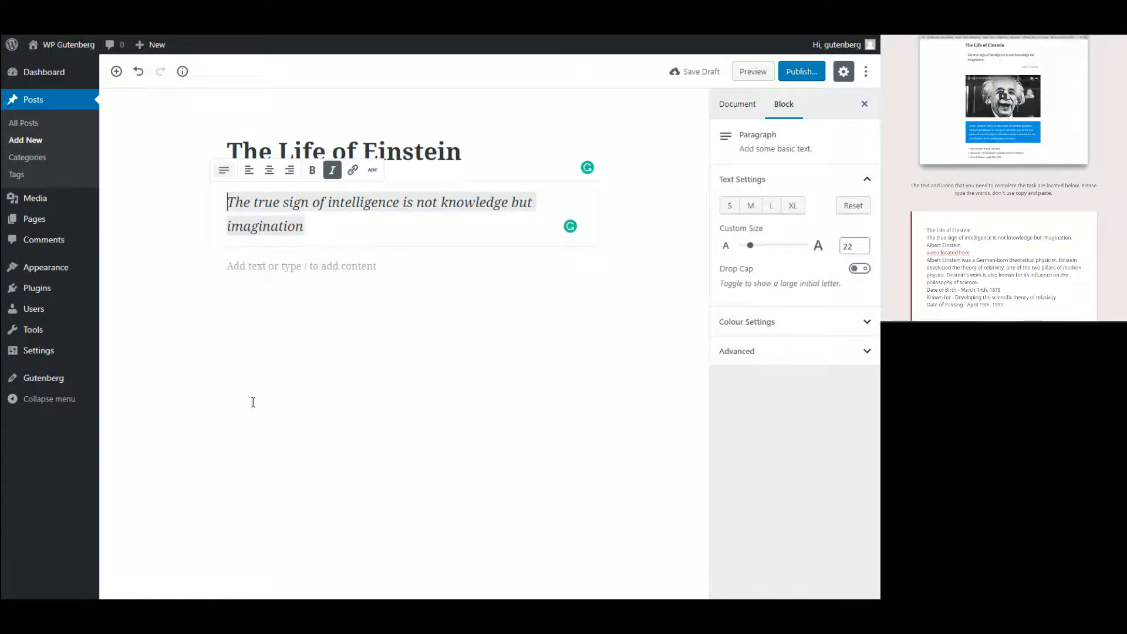
left_click(278, 268)
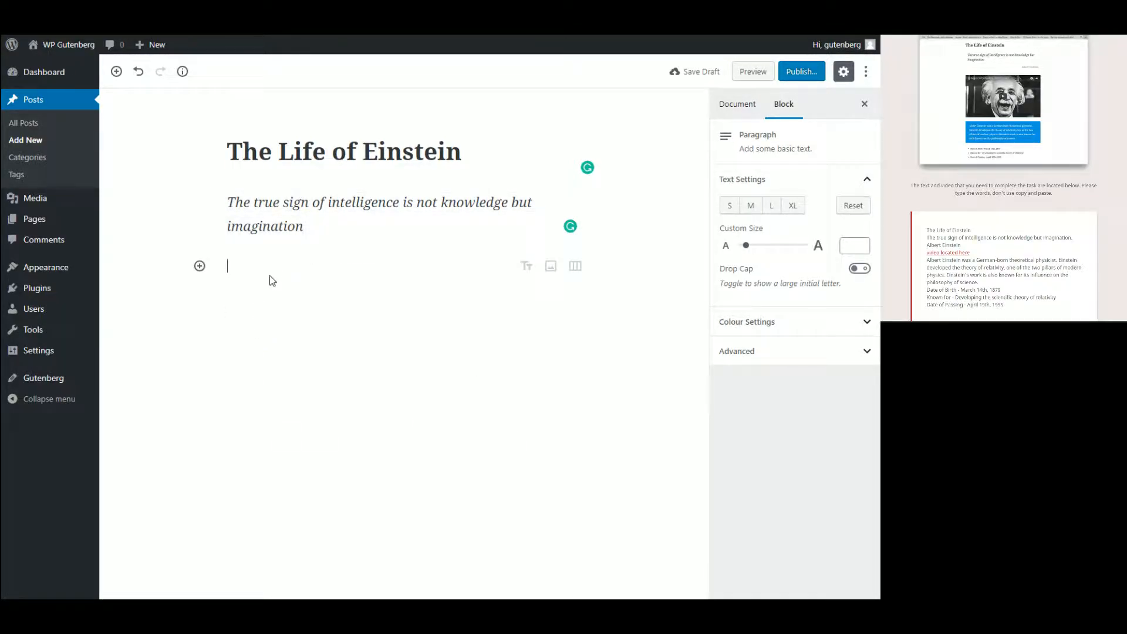
left_click(200, 266)
scroll(329, 389, "down", 5)
left_click(281, 531)
scroll(322, 415, "up", 2)
left_click(364, 389)
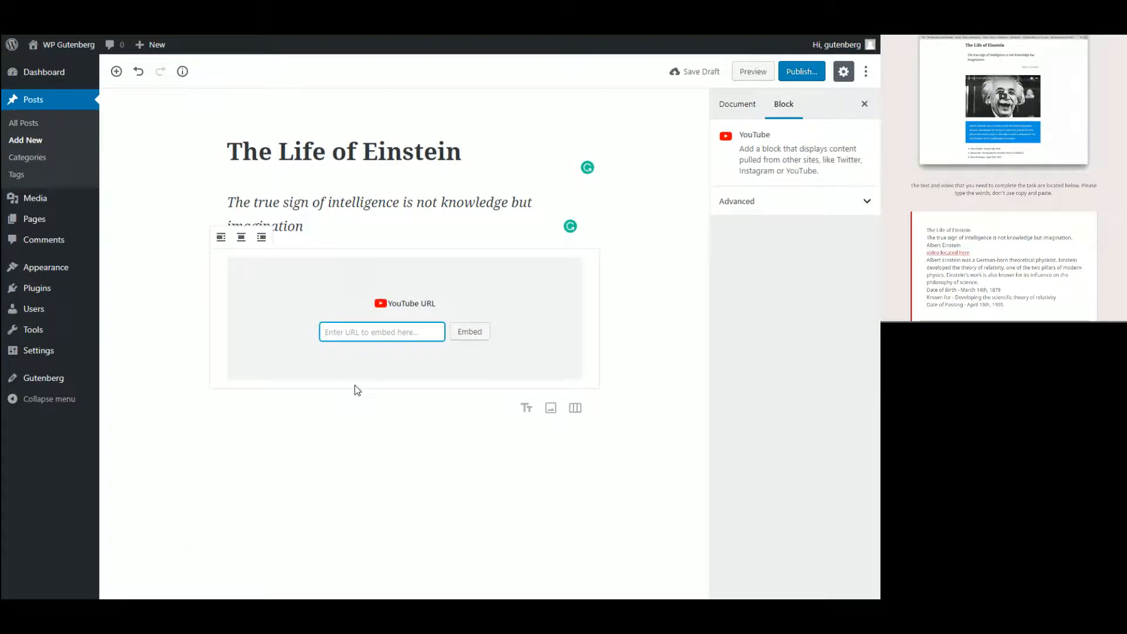
type("https://youtu.be/I7ANK0qB0OQ")
left_click(481, 336)
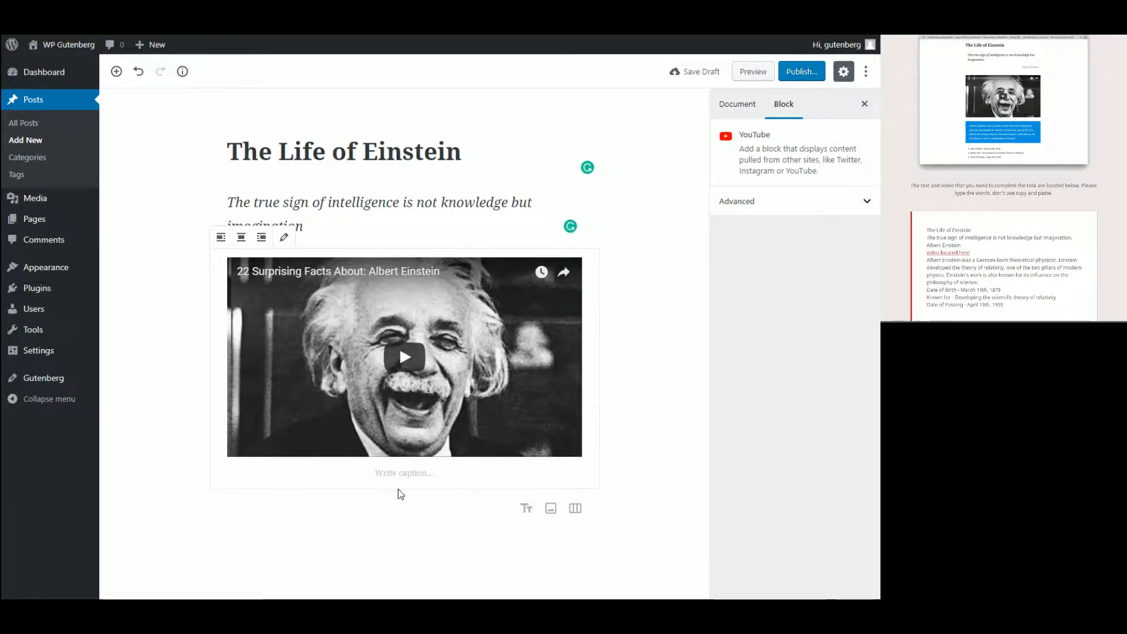
left_click(395, 473)
type("j")
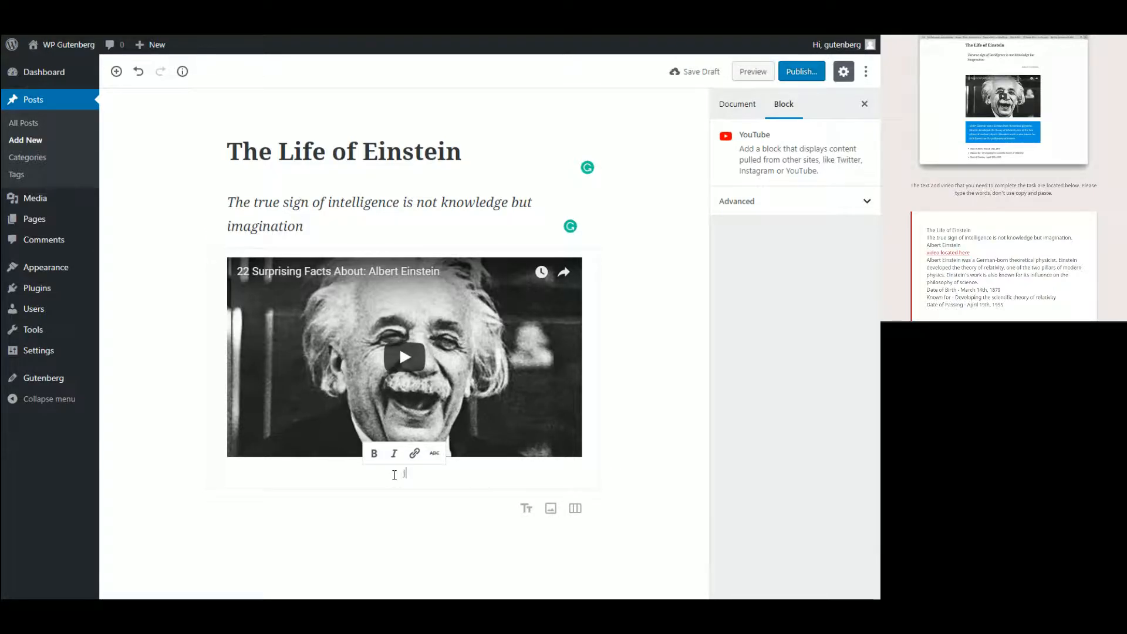
key("BackSpace")
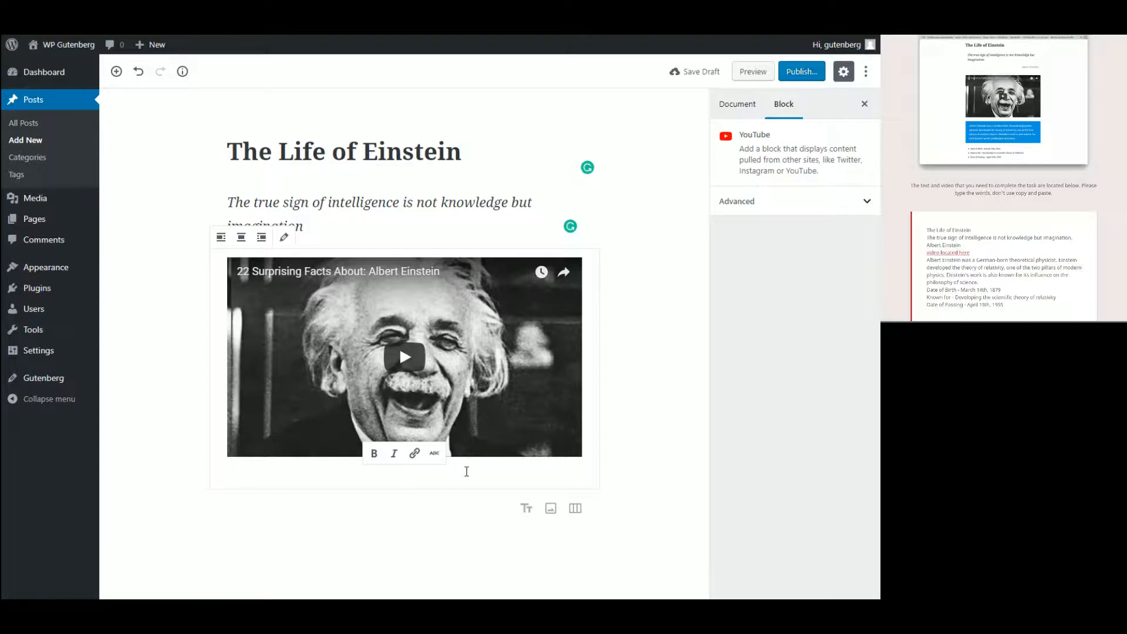
left_click(805, 201)
left_click(806, 202)
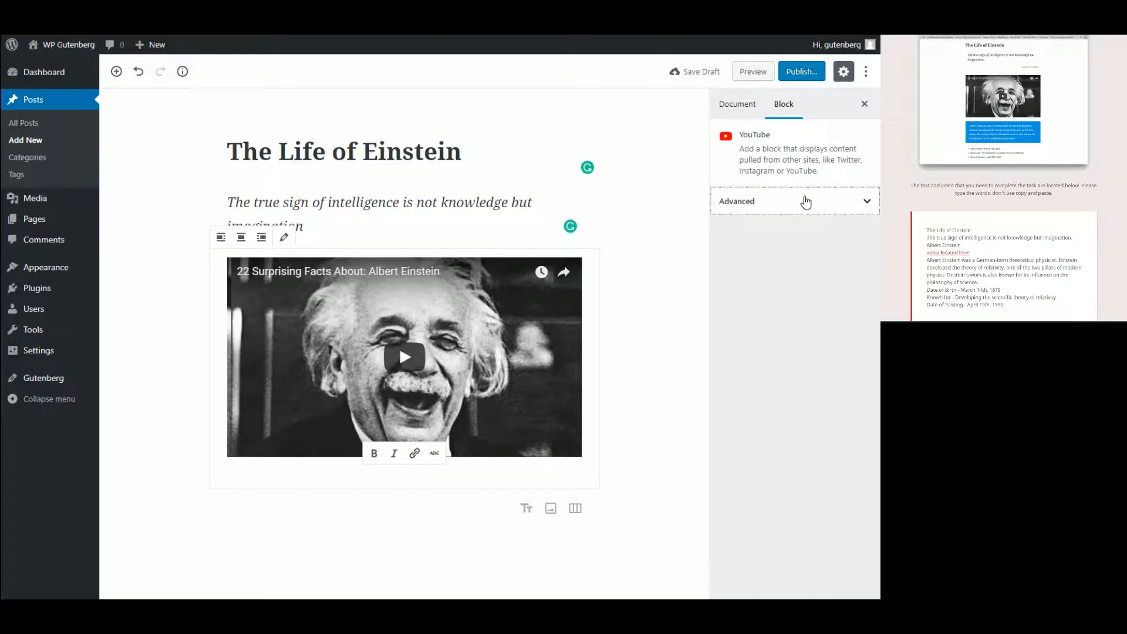
left_click(646, 488)
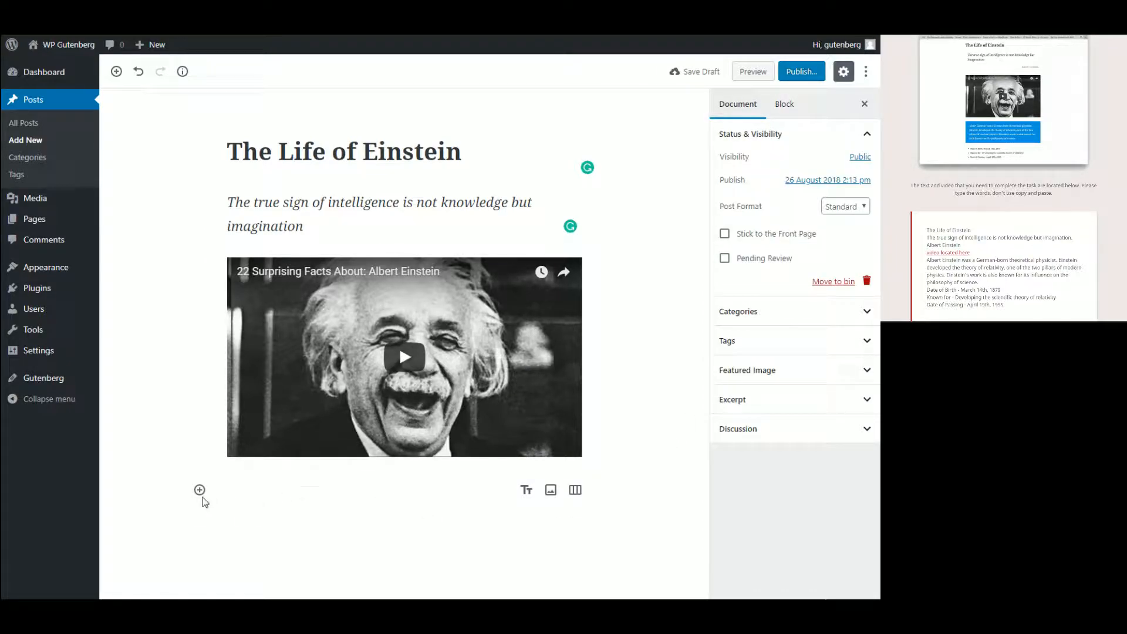
Add a paragraph block beneath the video with the text "Albert Einstein was a German-born theoretical physicist."
left_click(200, 492)
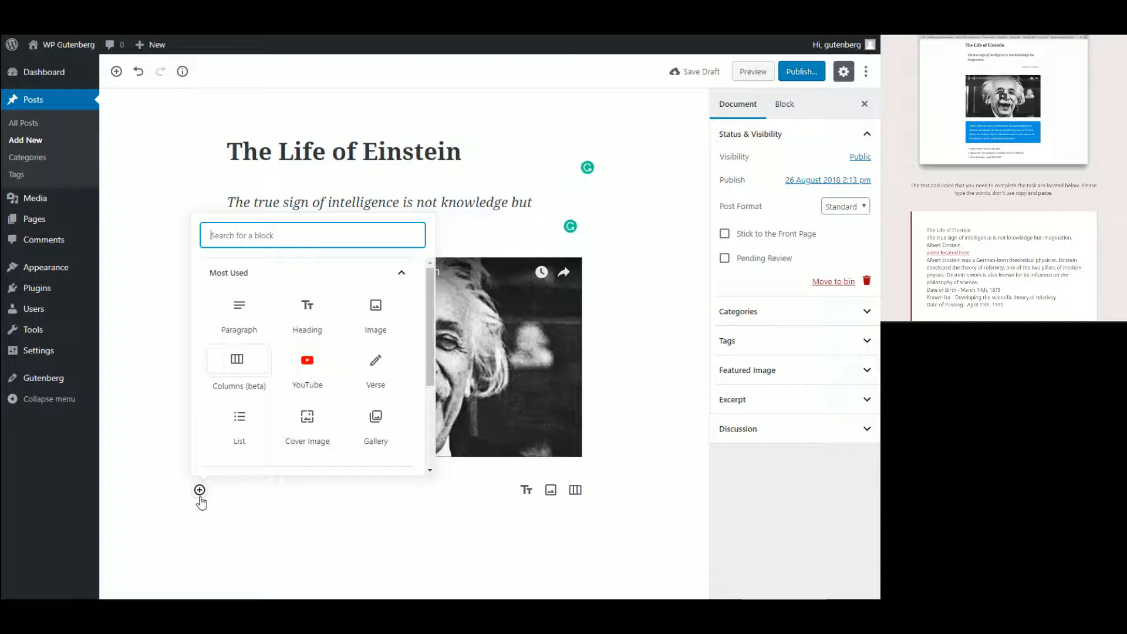
left_click(234, 319)
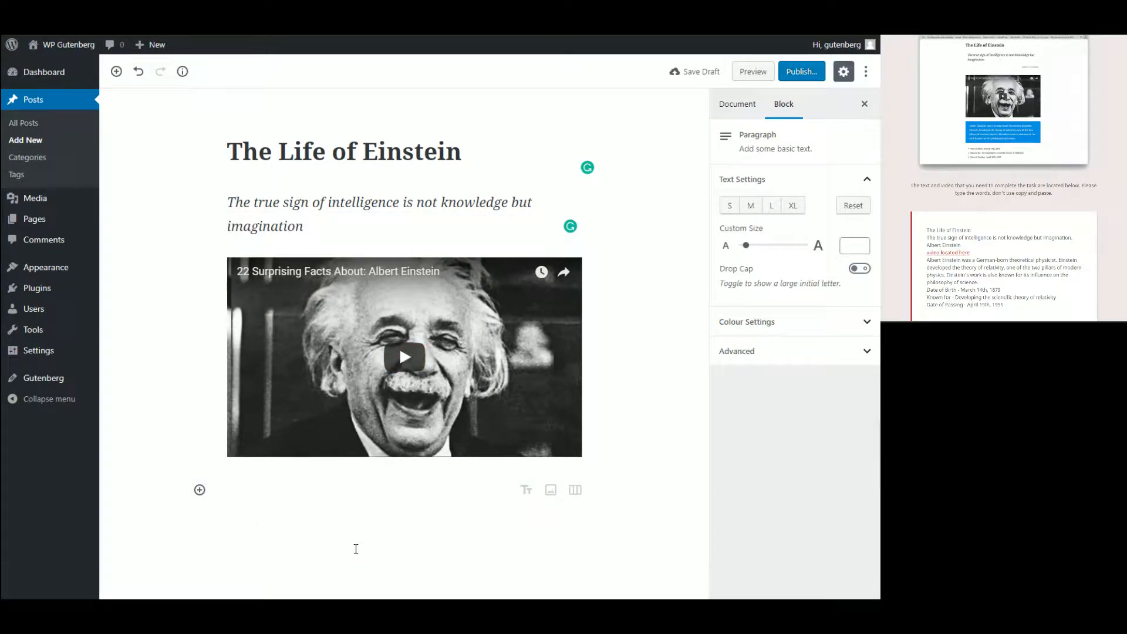
type("Albert")
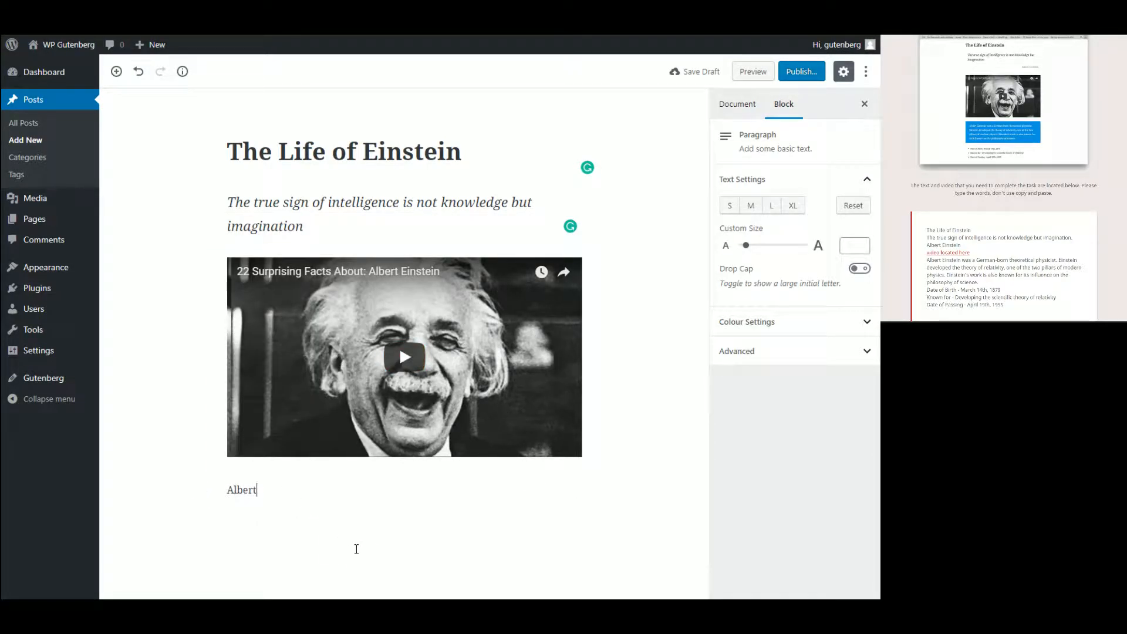
type(" Einstein was a Germo")
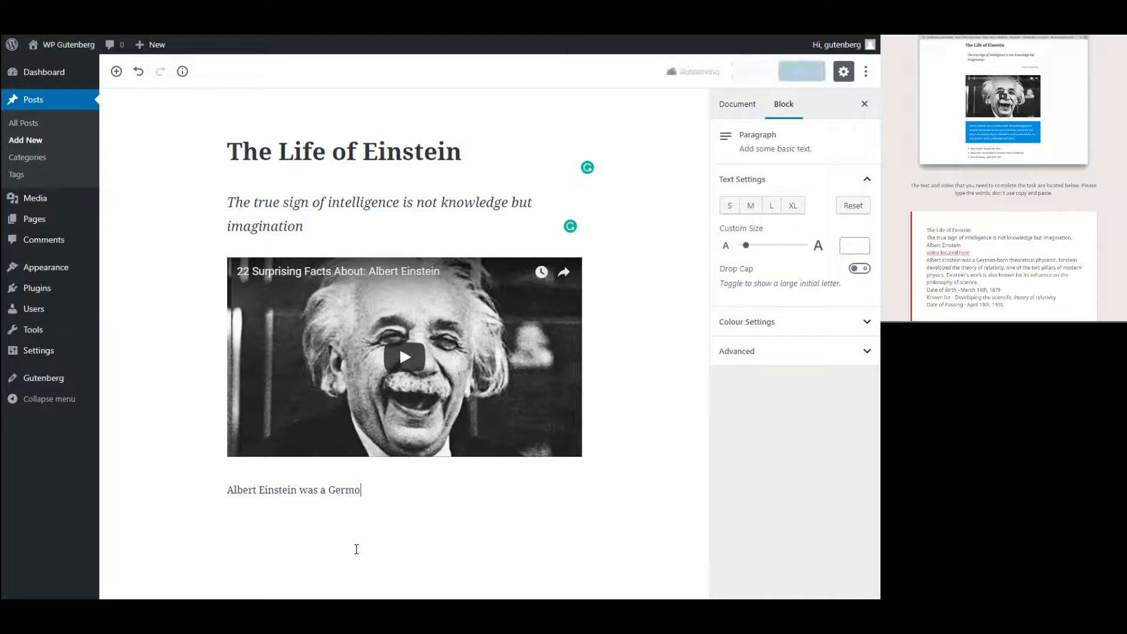
key("BackSpace")
type("an-born")
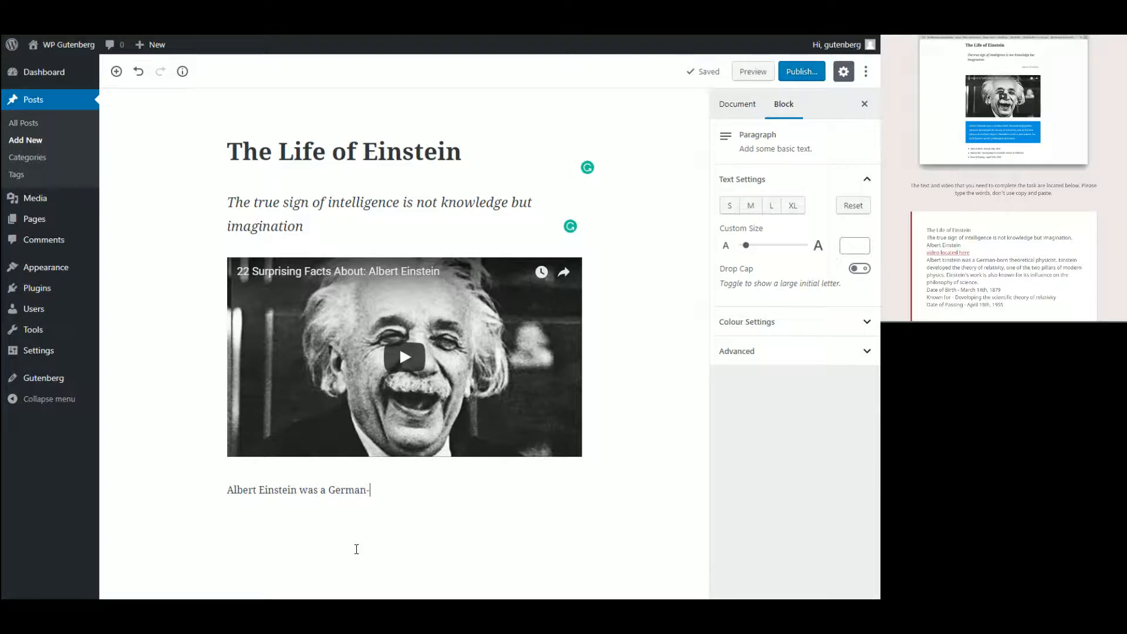
type(" theoret")
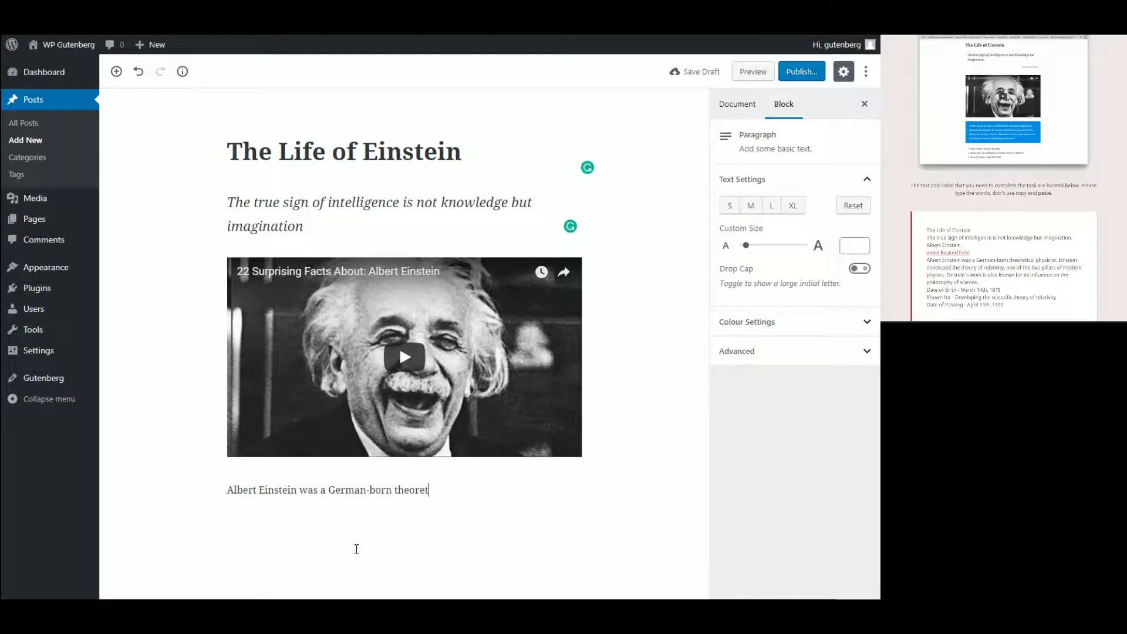
type("ical physicist.")
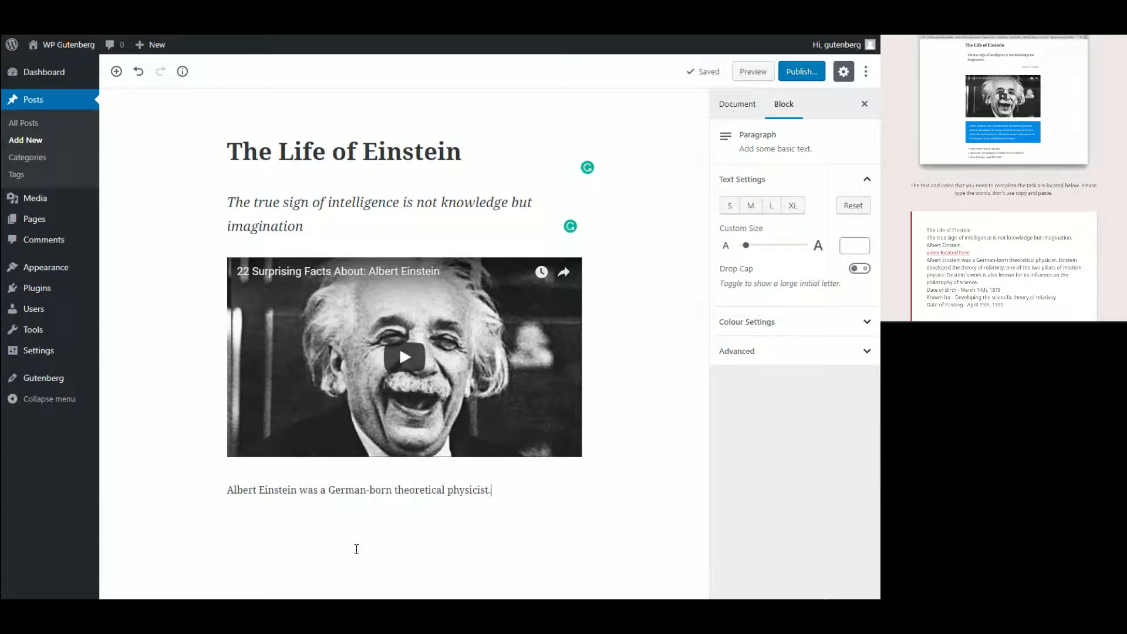
Continue the paragraph with "Einstein developed the theory of relativity, one of the two pillars of modern physics"
type(" Einstein developed the thoe")
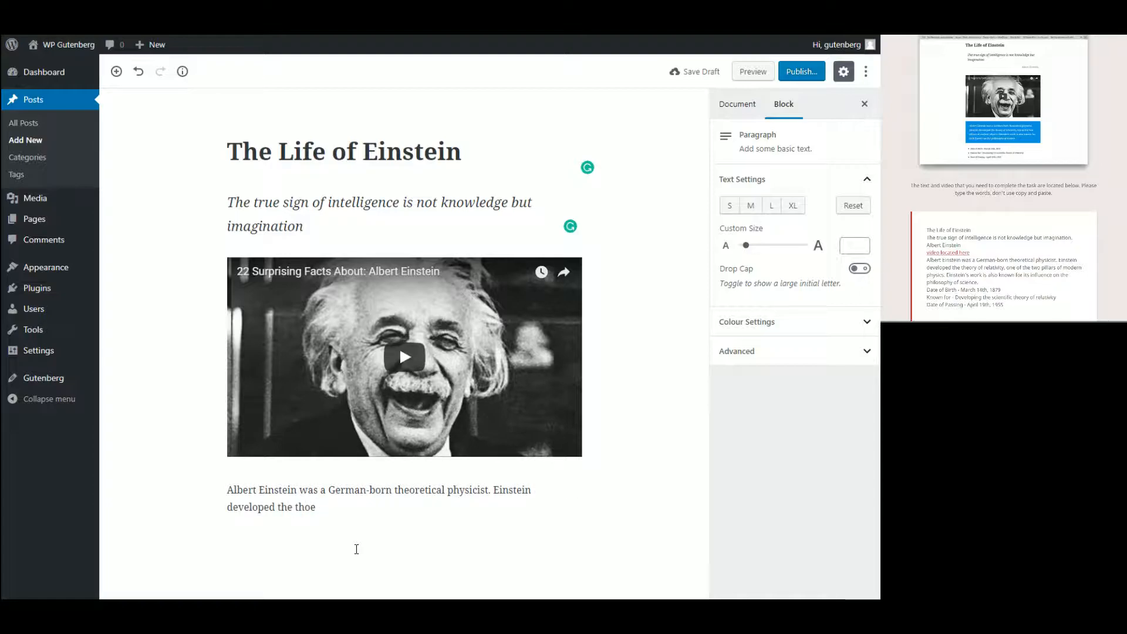
key("BackSpace")
type("eory of relativity")
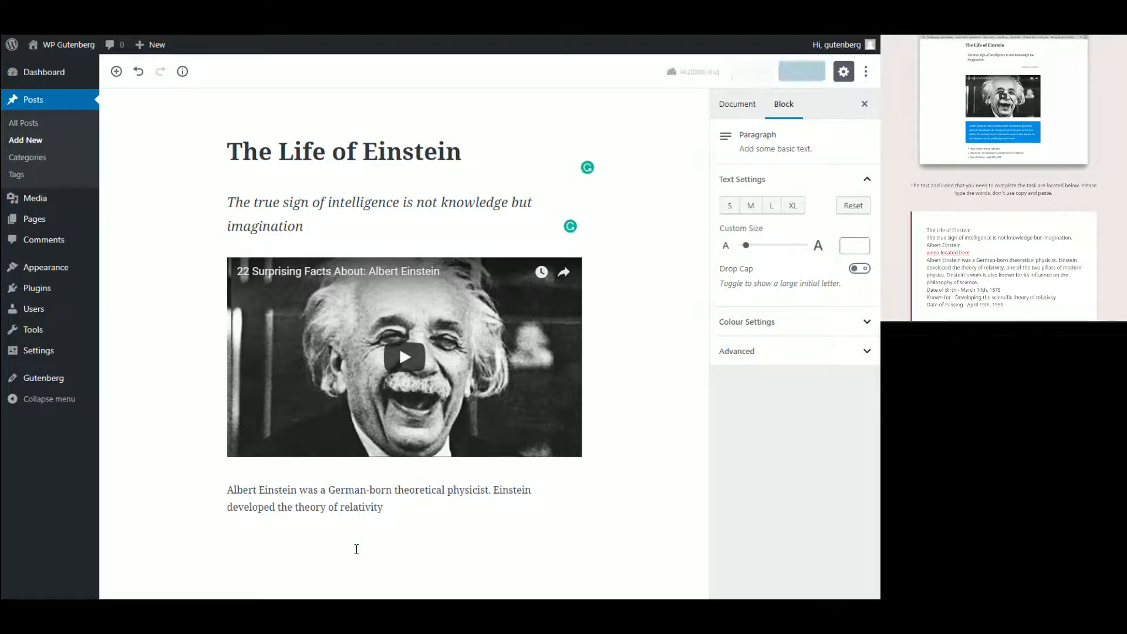
type(", one of the t")
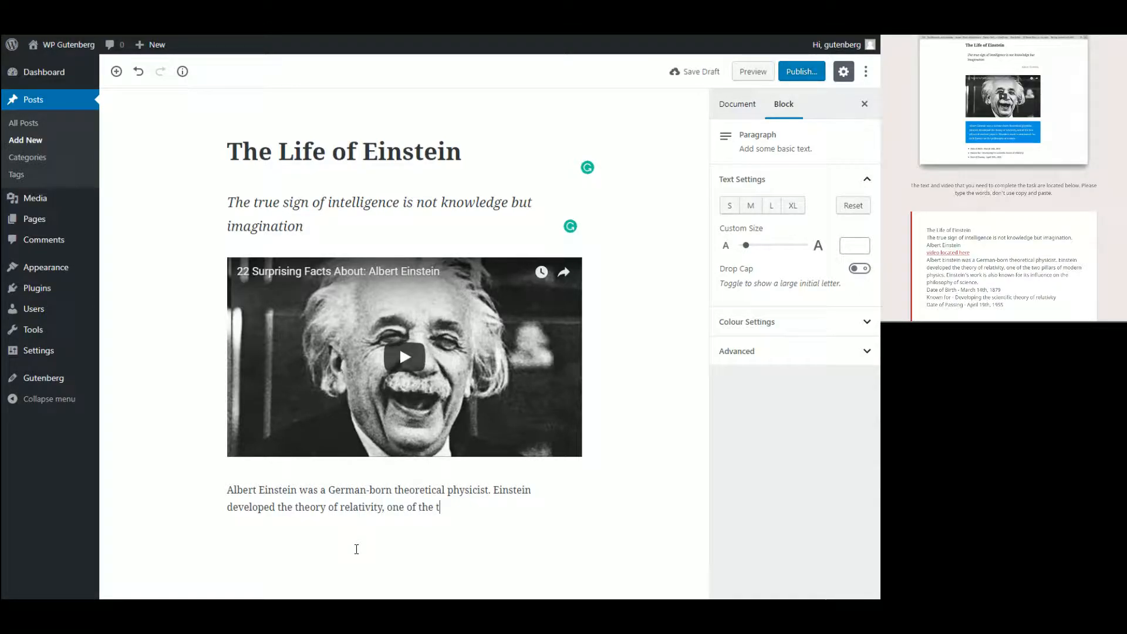
type("wo pillars of modern physics")
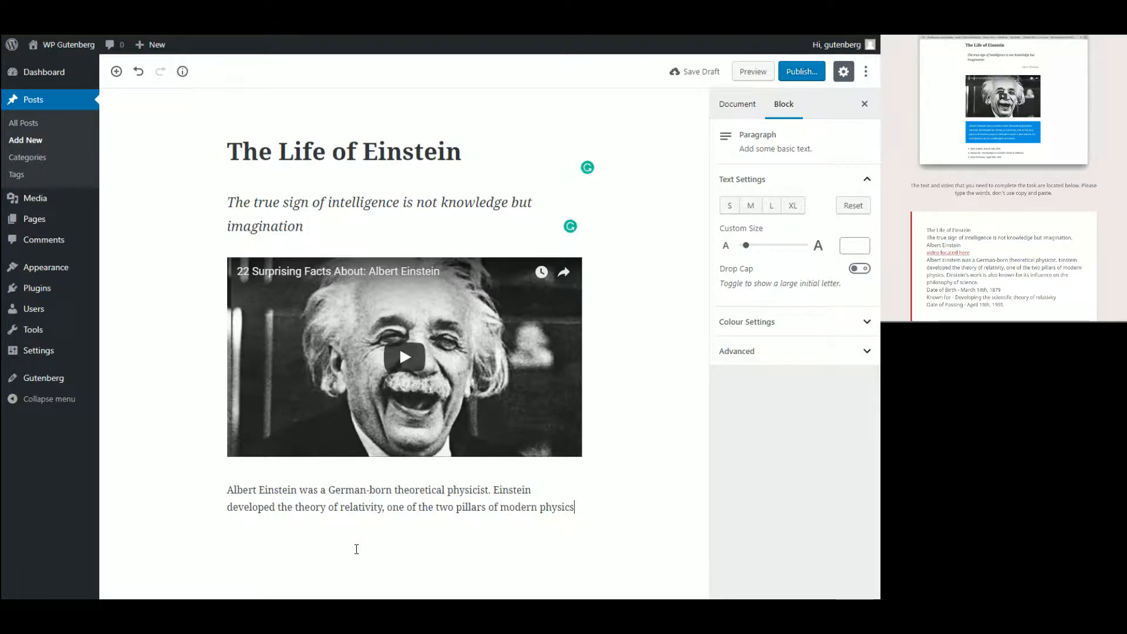
End that sentence with a period and finish the paragraph with "Einstein's work is also known for its influence on the philosophy of science."
type(". Ei")
type("nstein'")
type("s work is also kn")
key("BackSpace")
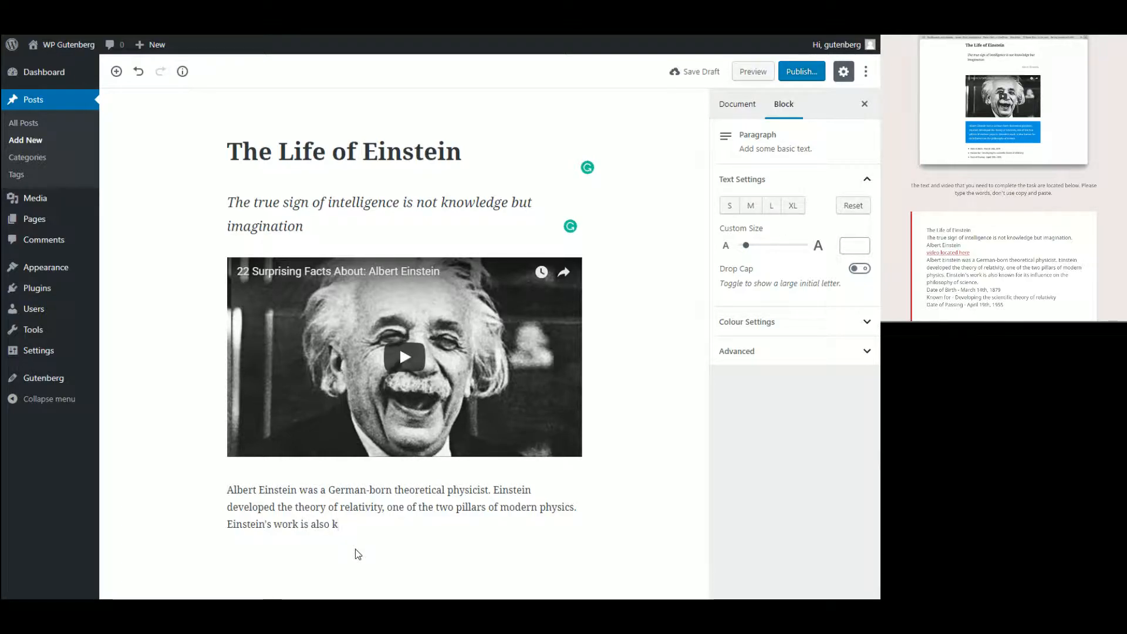
type("nown for th")
key("BackSpace")
key("BackSpace")
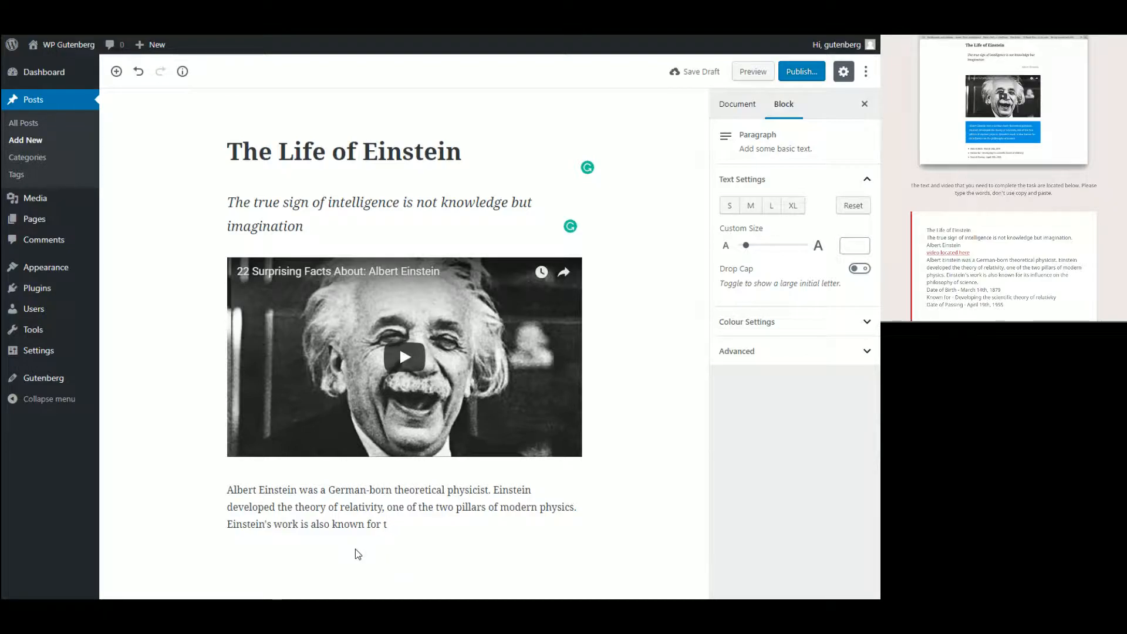
type("its influence on the phil")
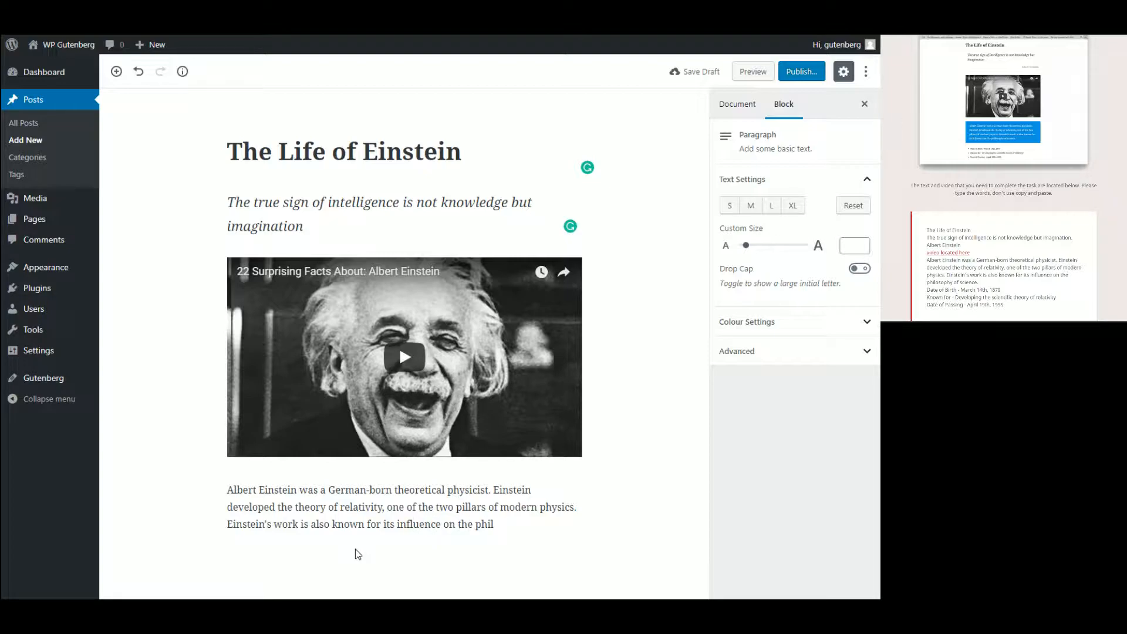
type("osophy pf")
type("of sci")
type("ence.")
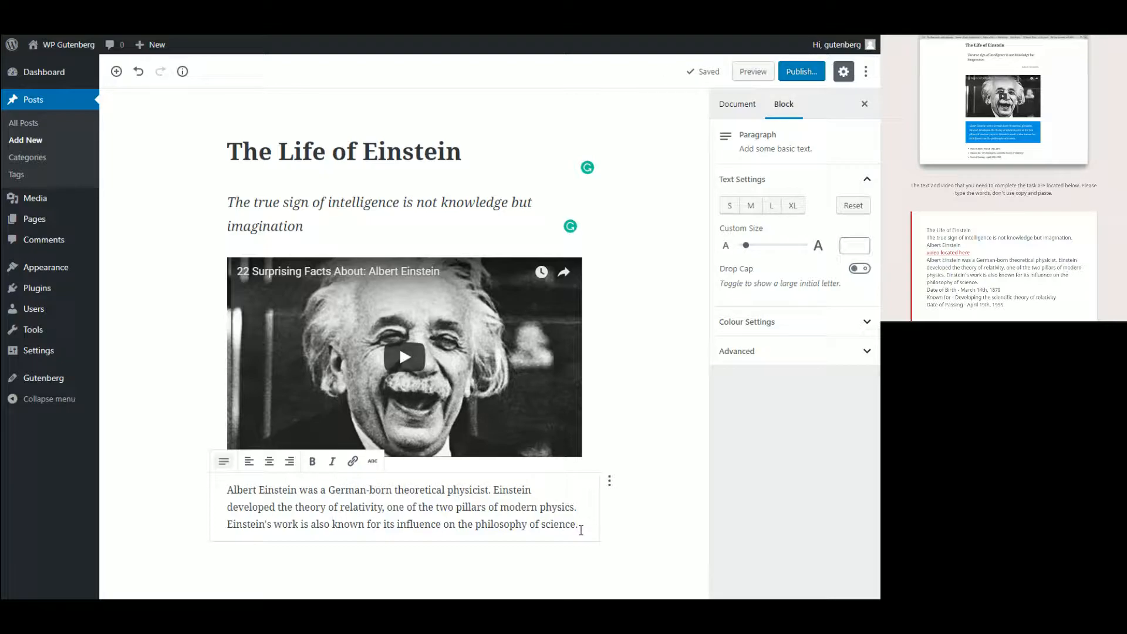
Set the custom font size of the paragraph beneath the video to 18
triple_click(581, 529)
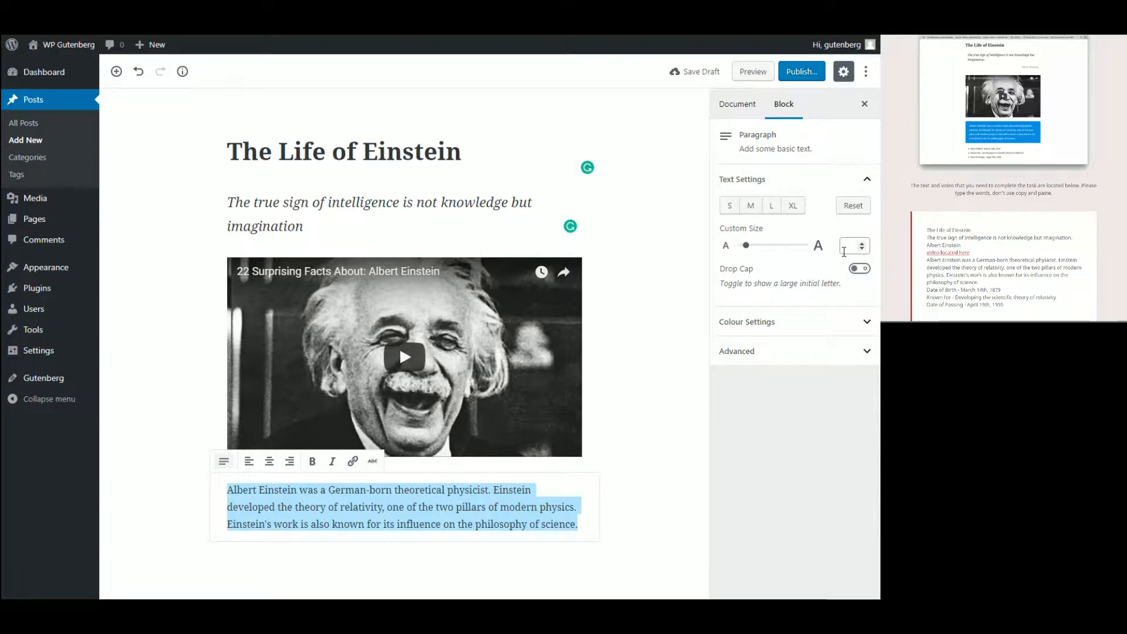
left_click(843, 251)
type("22")
key("BackSpace")
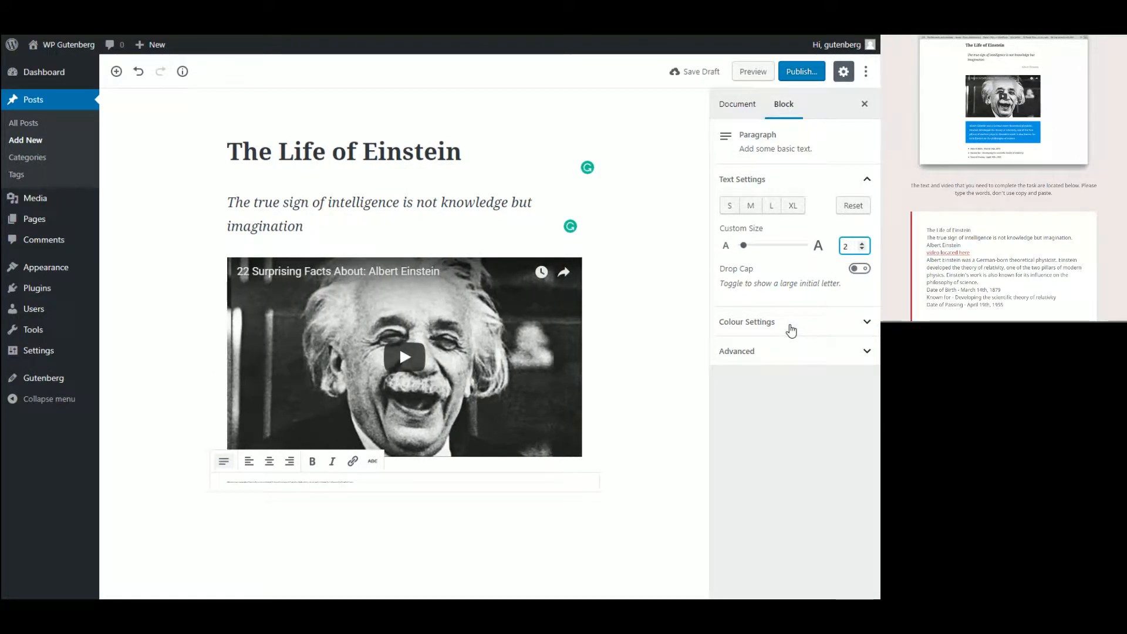
type("0")
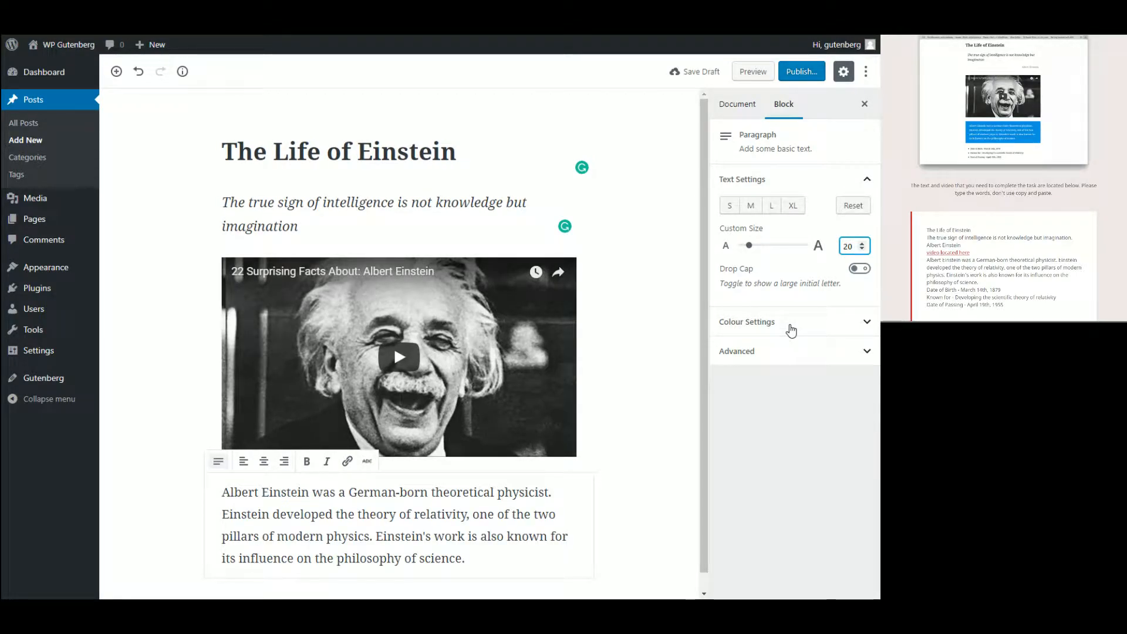
key("BackSpace")
key("BackSpace")
type("18")
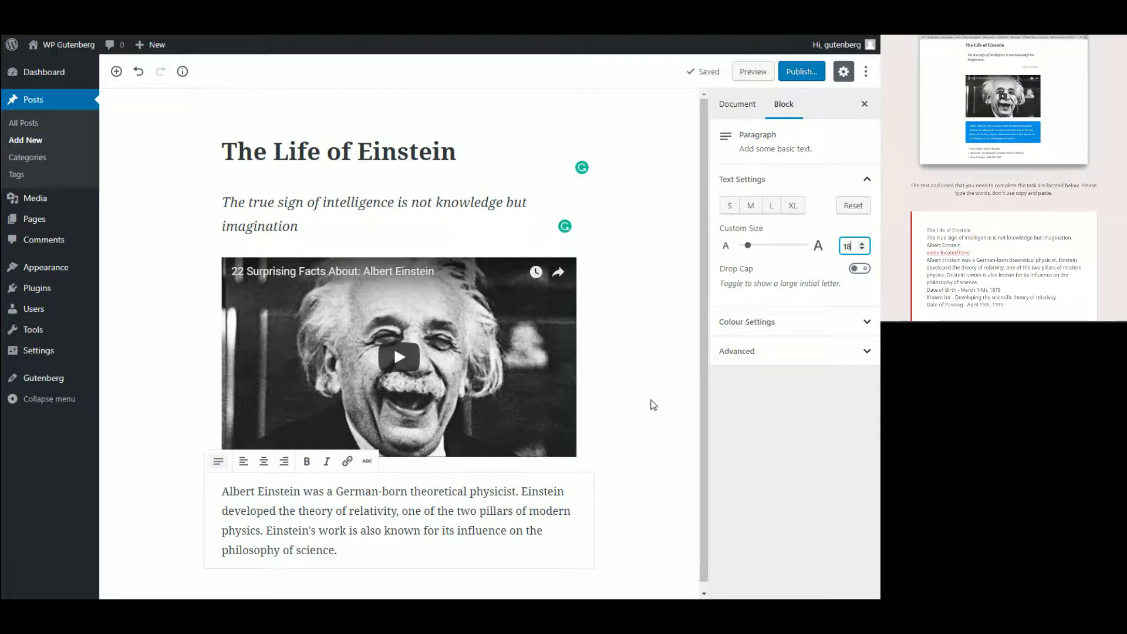
left_click(652, 404)
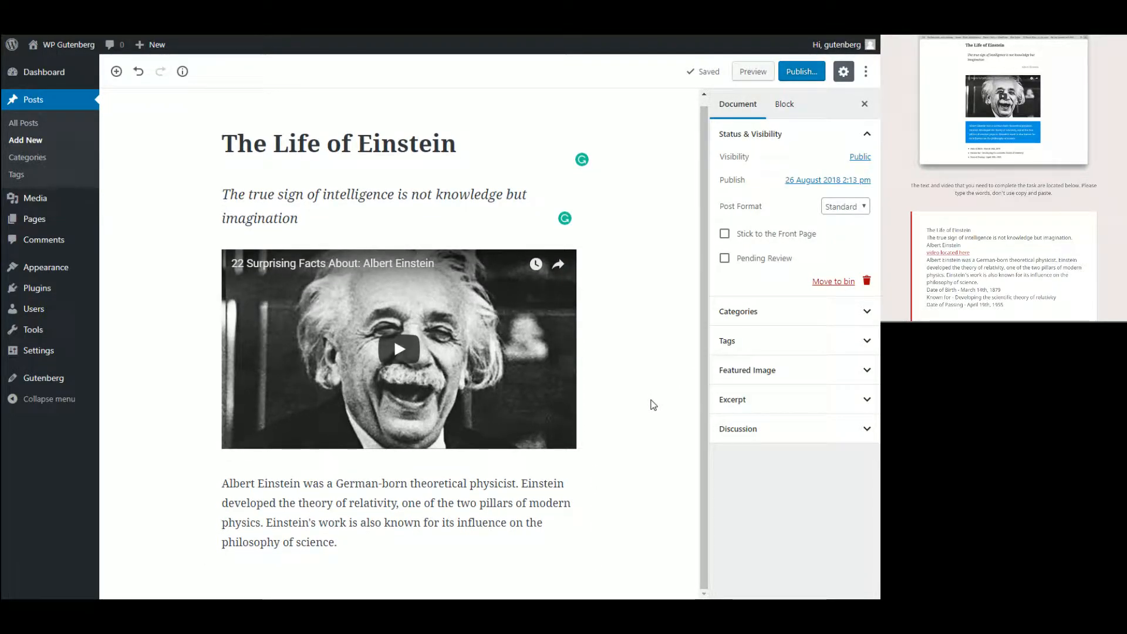
Give the paragraph beneath the video a vivid blue background colour and select its whole text again
left_click(511, 498)
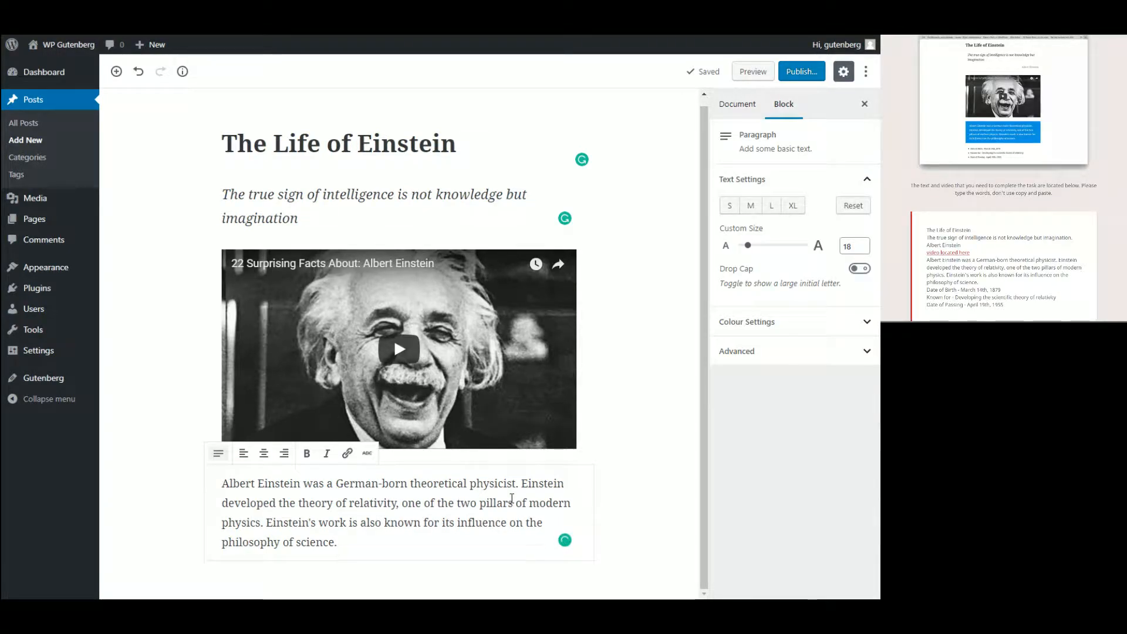
key("ctrl+a")
key("ctrl+a")
left_click(425, 542)
triple_click(426, 543)
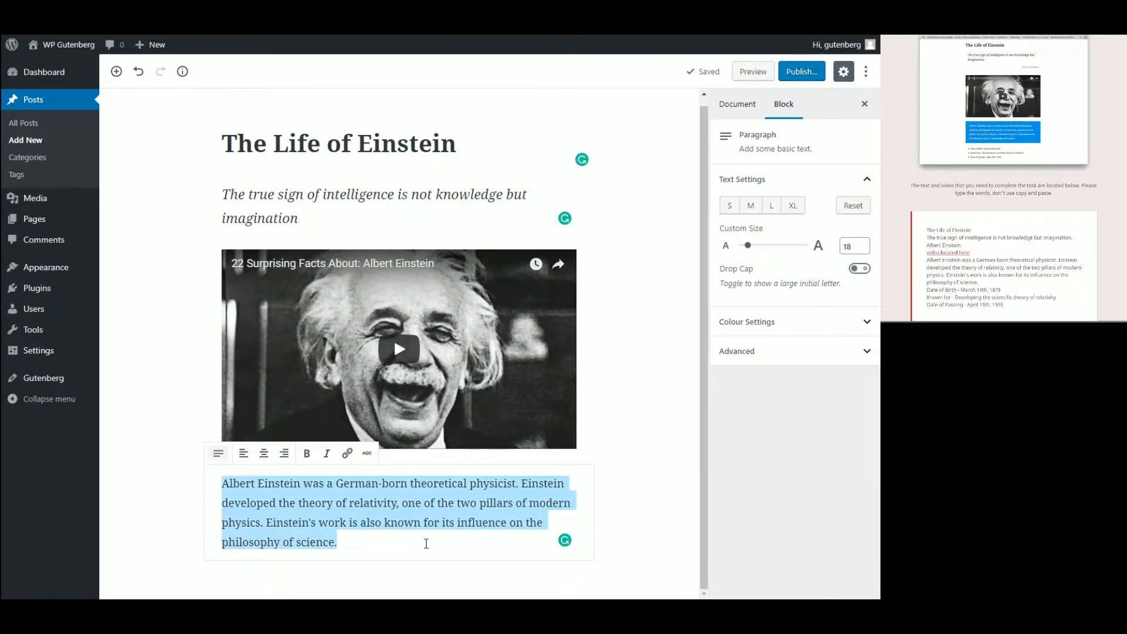
left_click(760, 322)
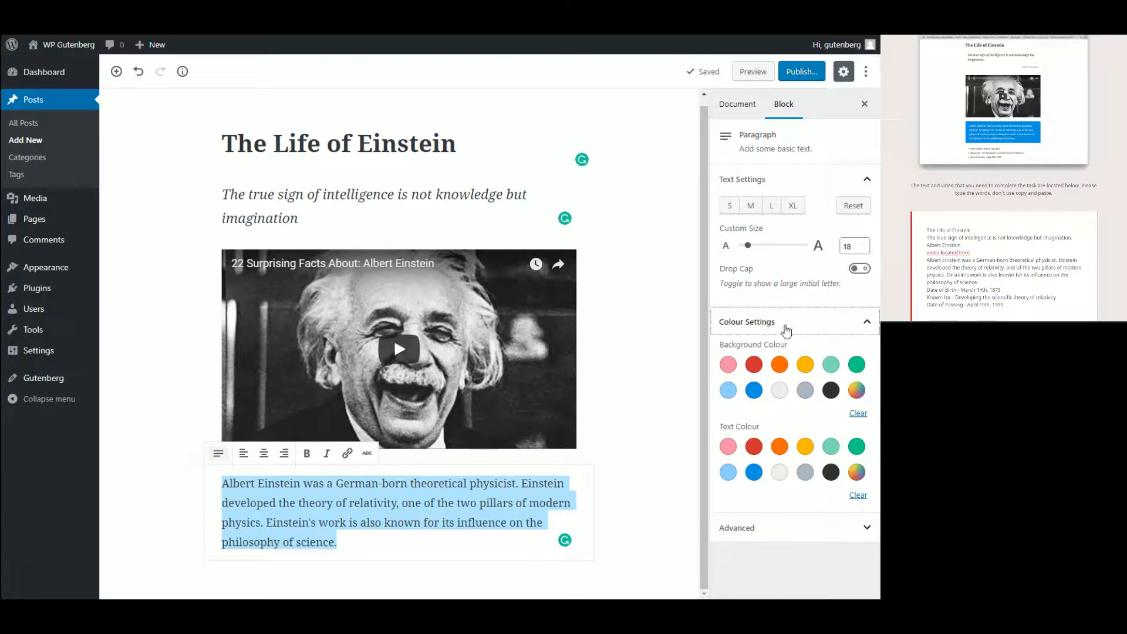
left_click(754, 390)
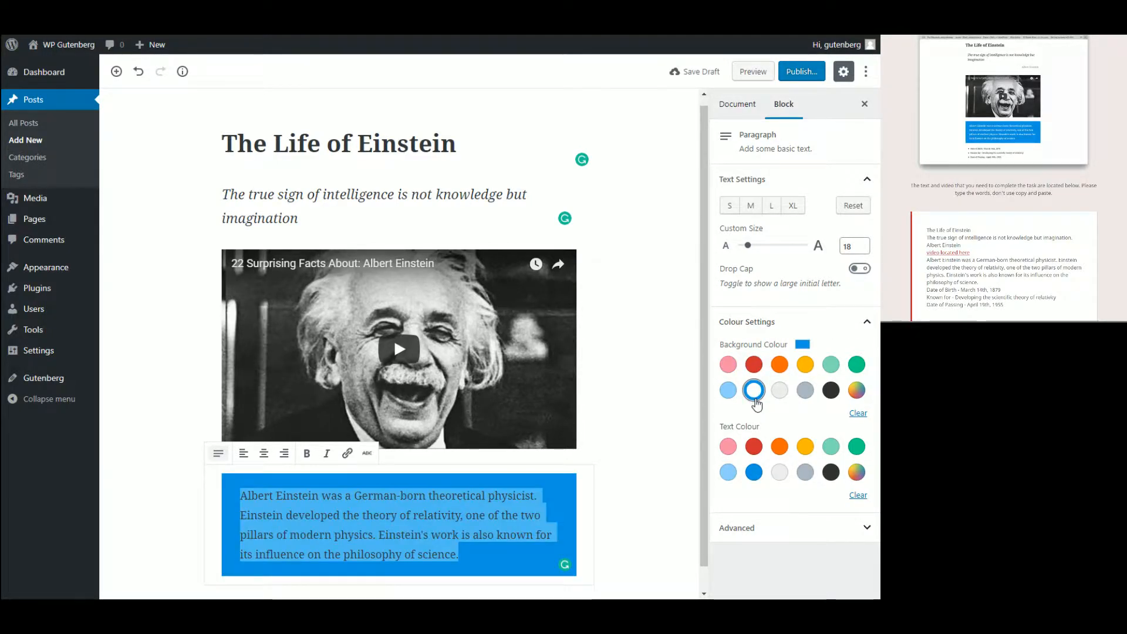
left_click(648, 464)
triple_click(530, 541)
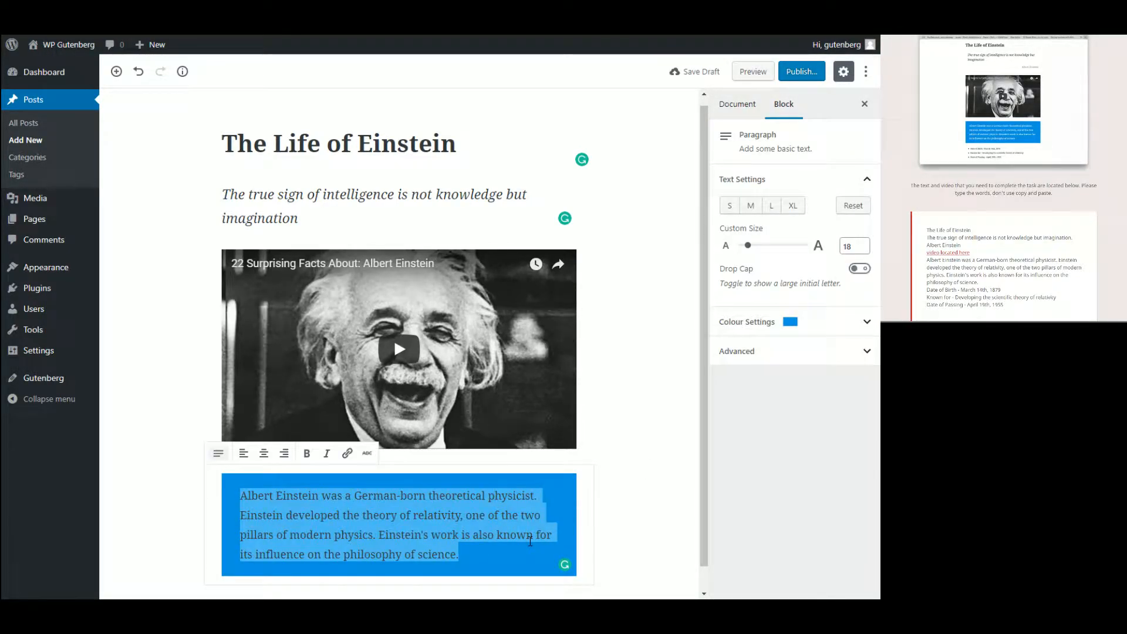
Set the text colour of the blue paragraph beneath the video to the custom colour #ffffff
left_click(765, 324)
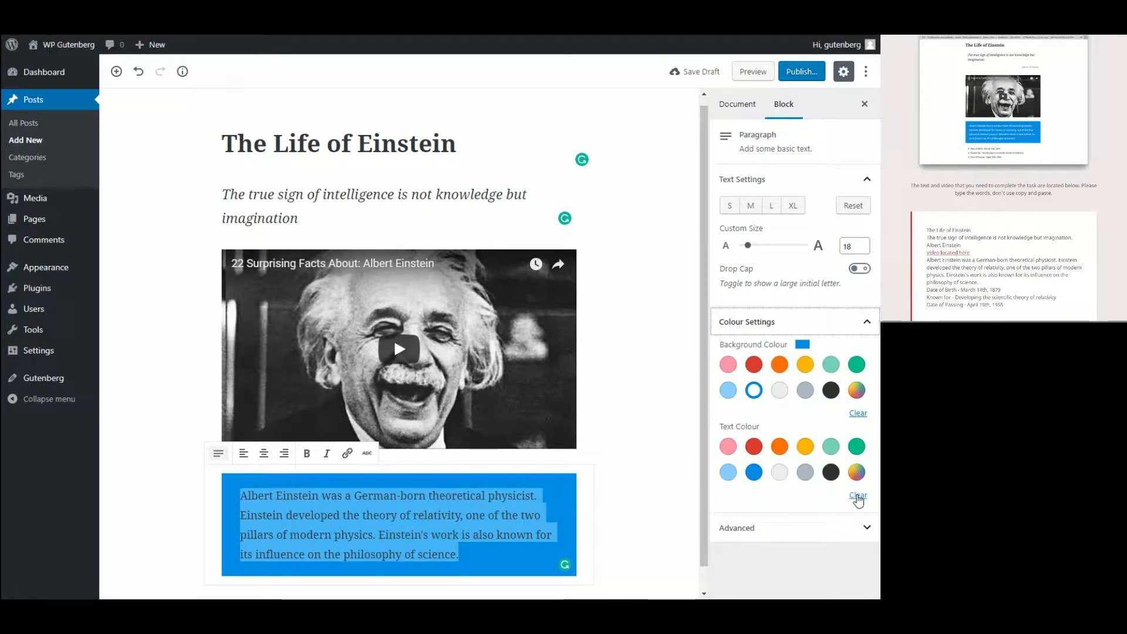
left_click(856, 472)
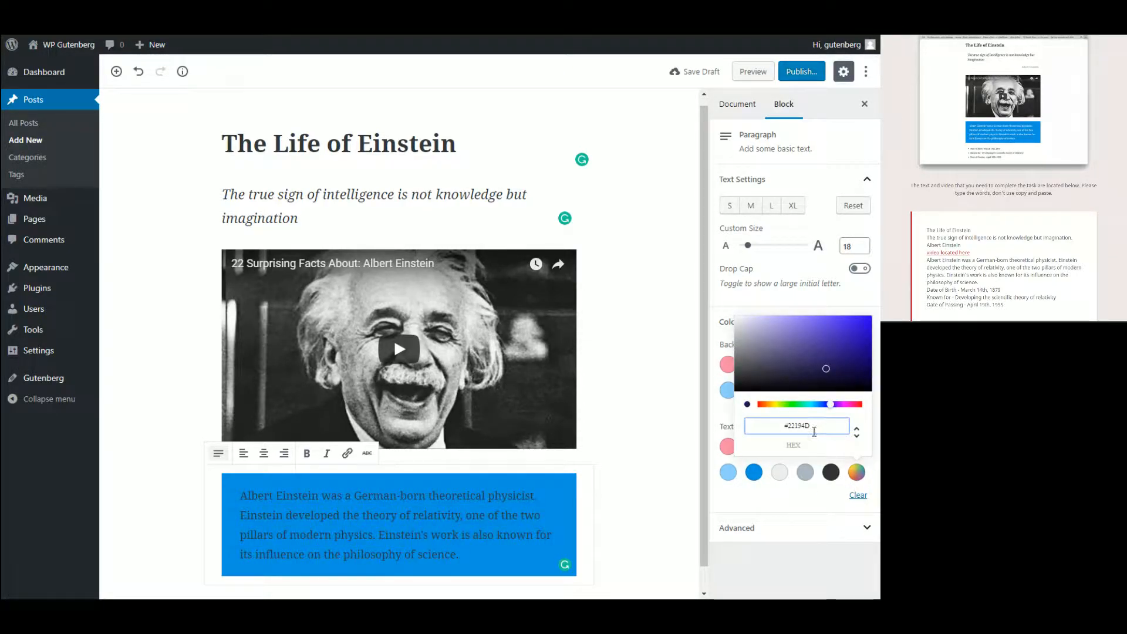
left_click_drag(812, 423, 799, 421)
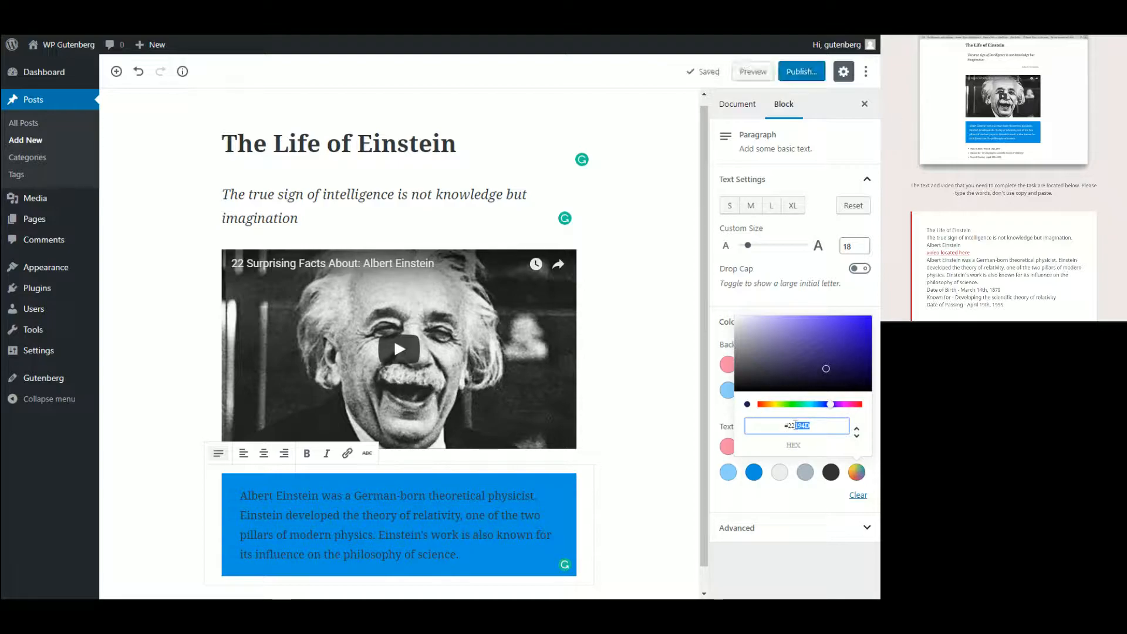
type("#ffffff")
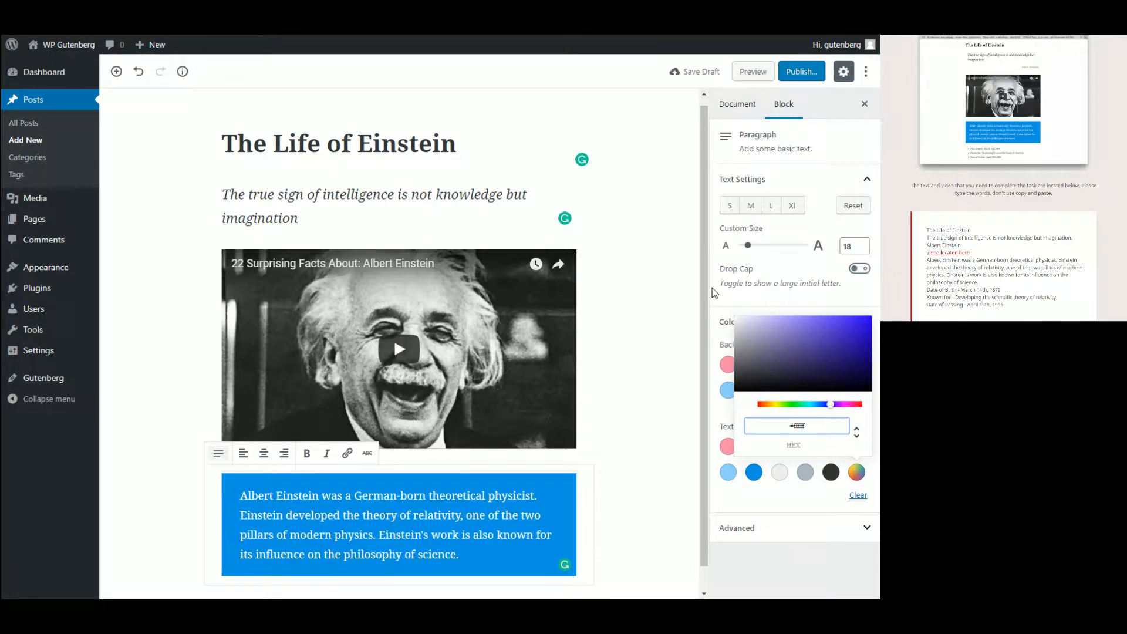
left_click(649, 513)
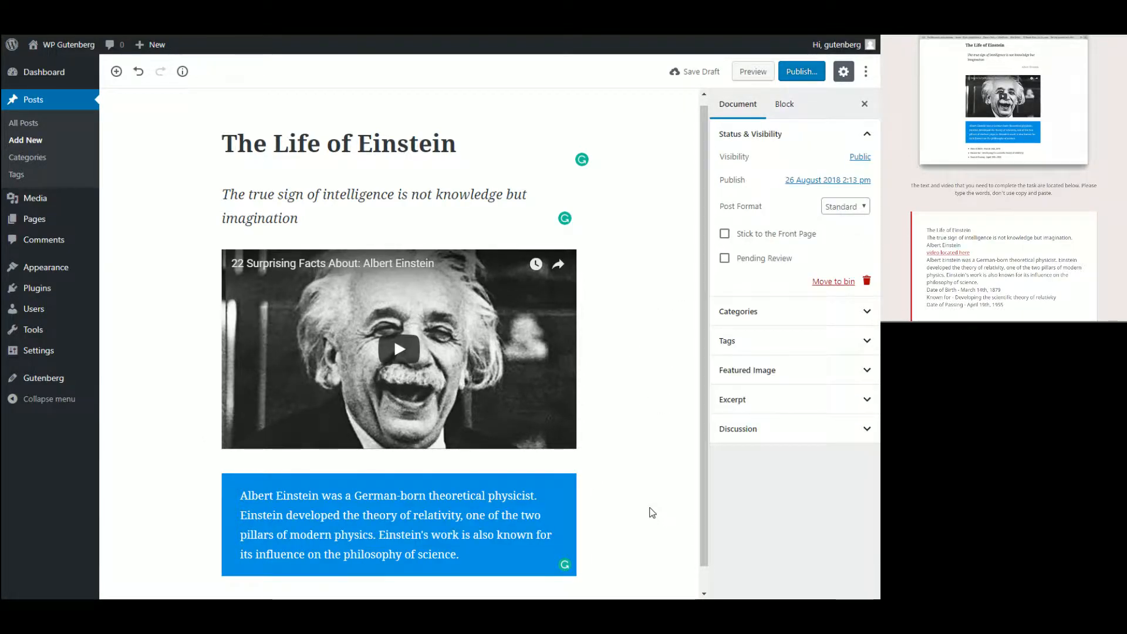
scroll(628, 480, "down", 1)
left_click(524, 541)
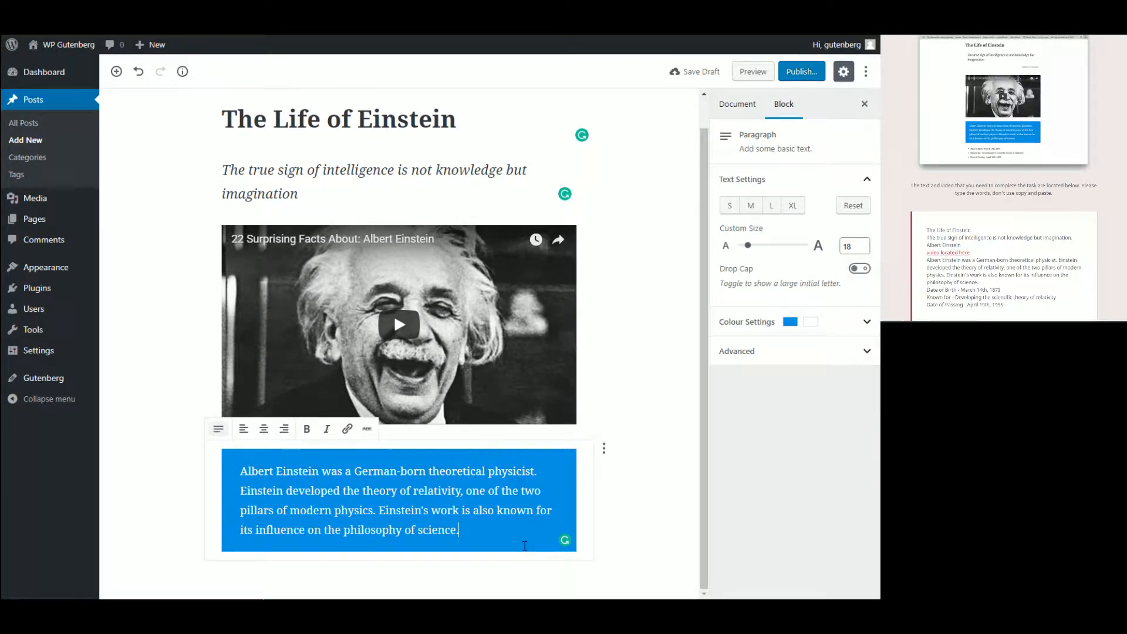
left_click(636, 542)
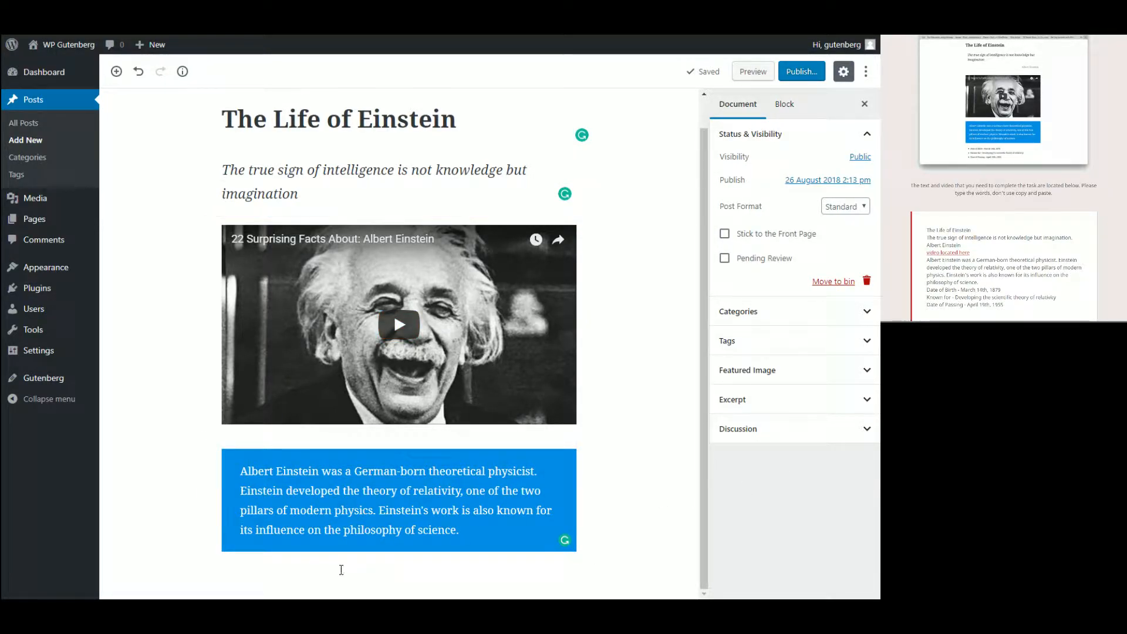
left_click(117, 71)
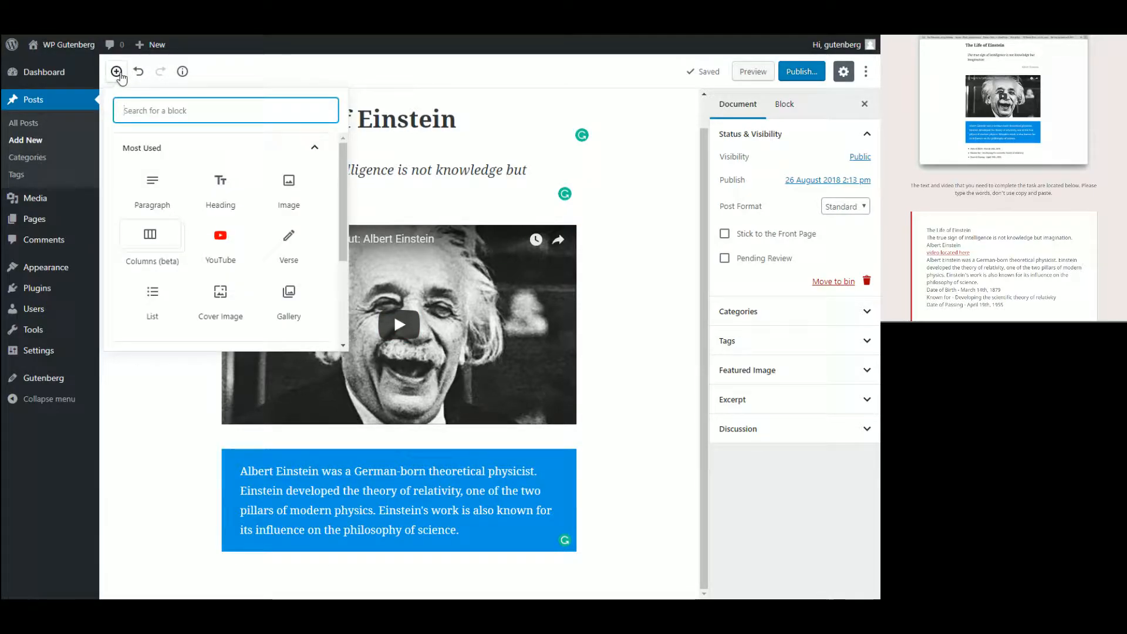
left_click(646, 374)
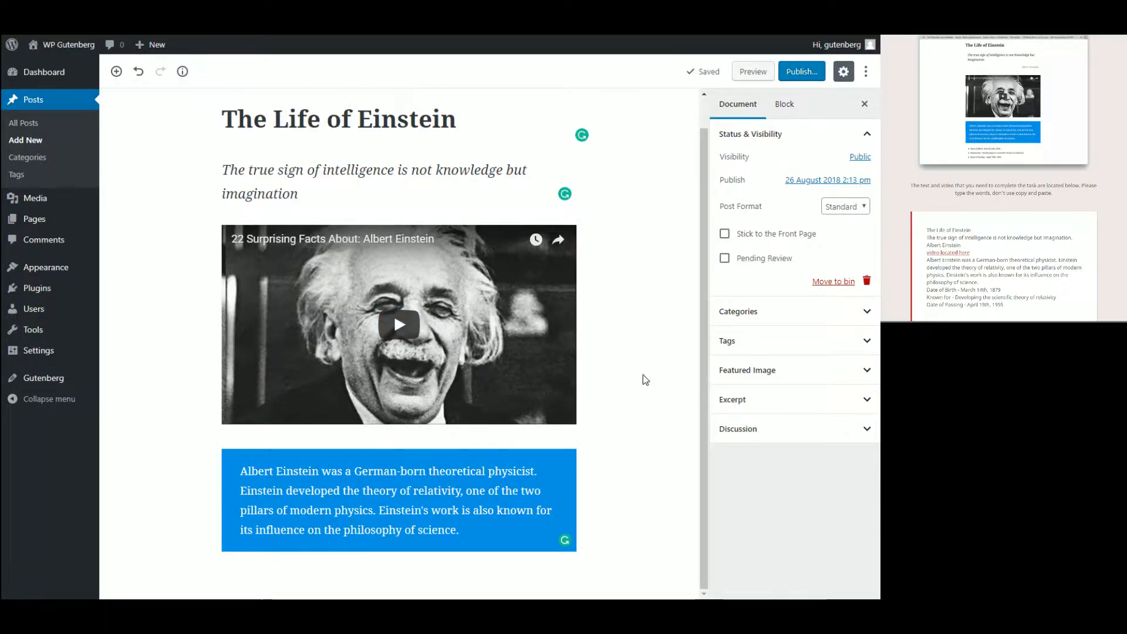
mouse_move(398, 441)
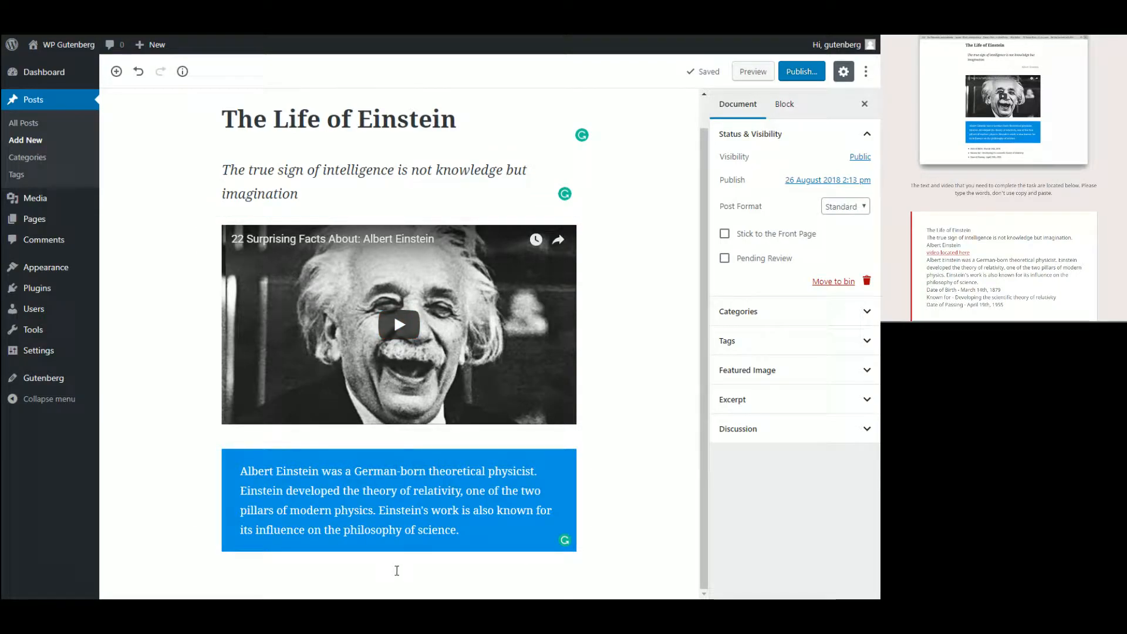
Insert a list block beneath the blue paragraph and enter Einstein's date of birth from the reference text as its first item
left_click(116, 71)
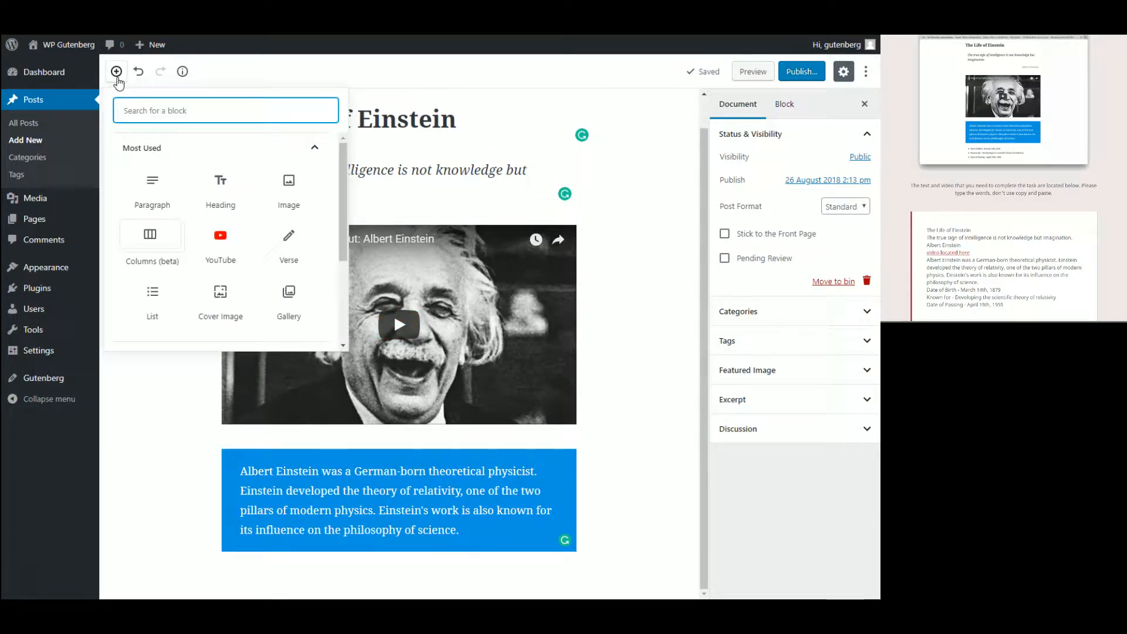
left_click(162, 317)
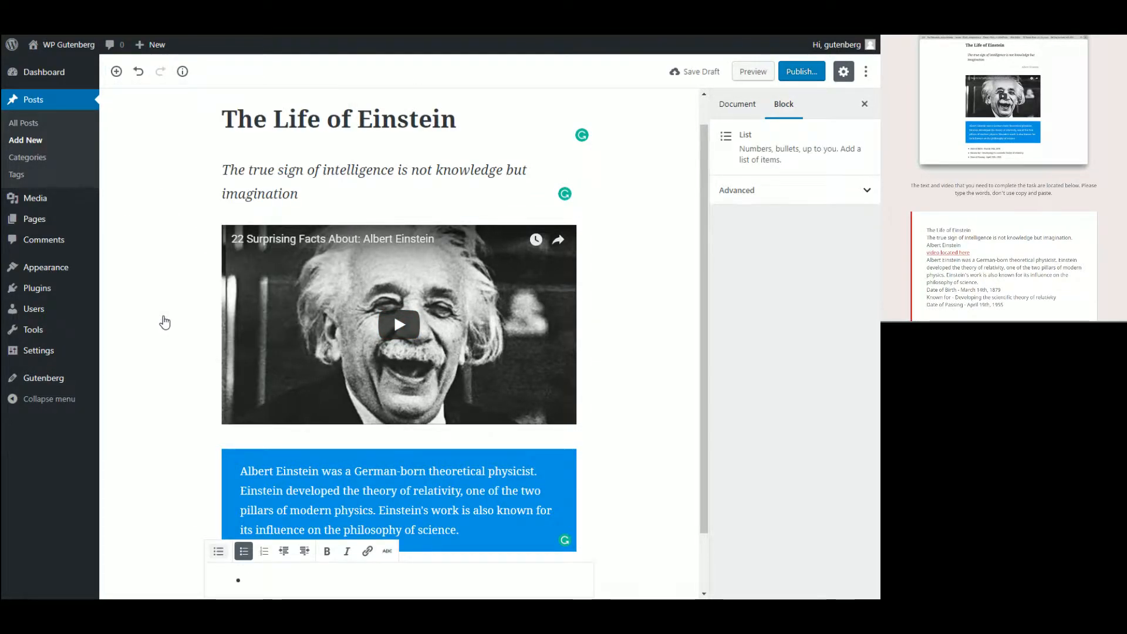
scroll(667, 364, "down", 1)
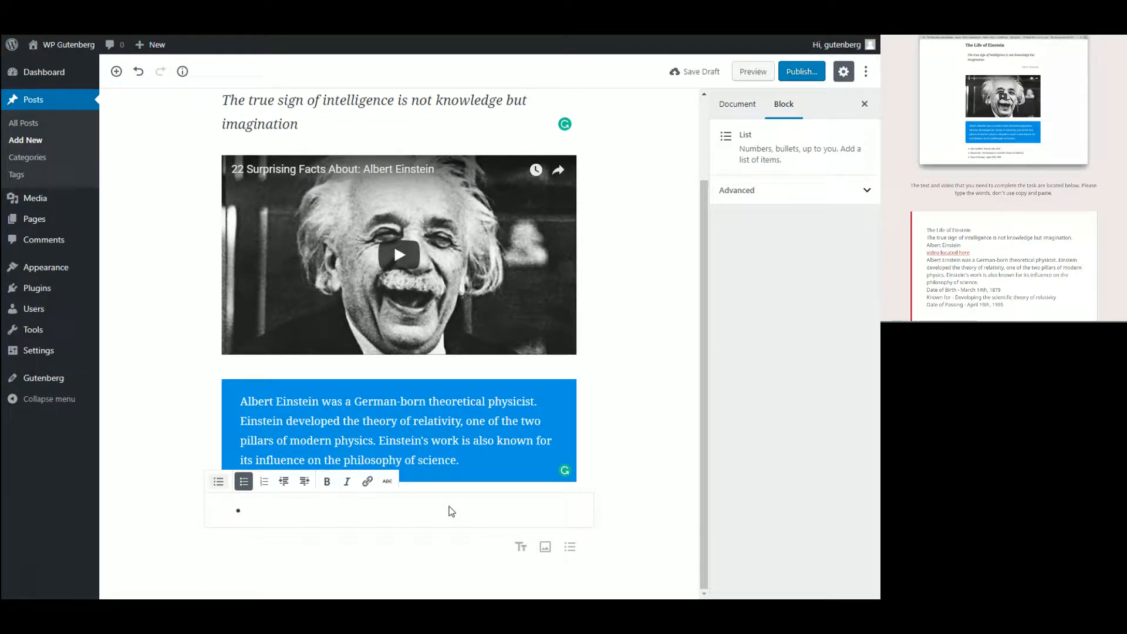
type("Date of")
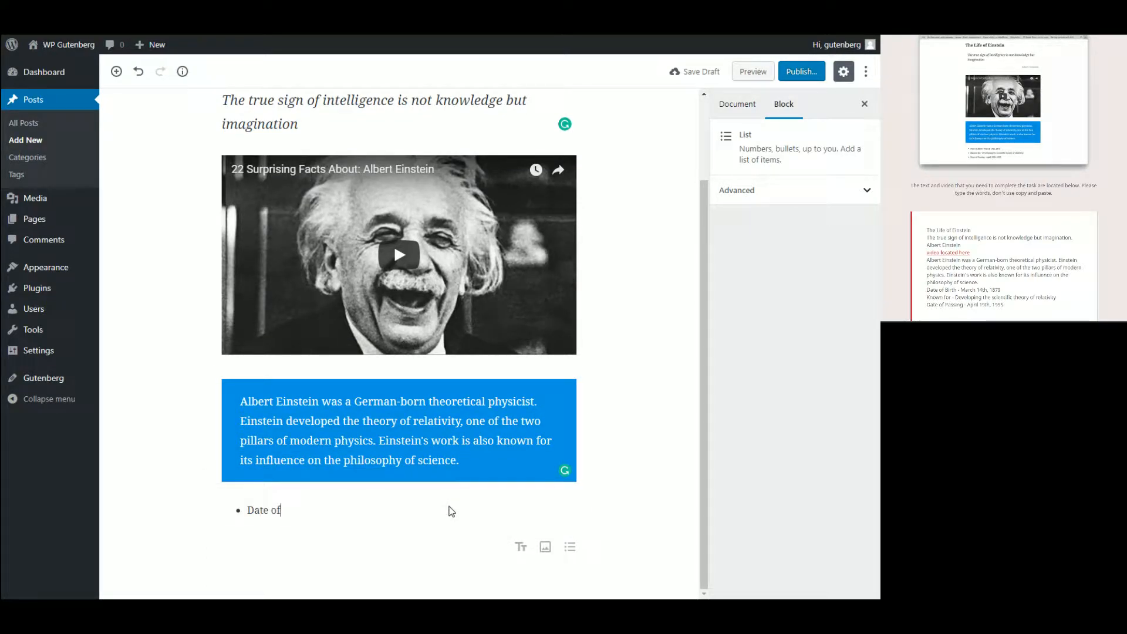
type(" Borth - March")
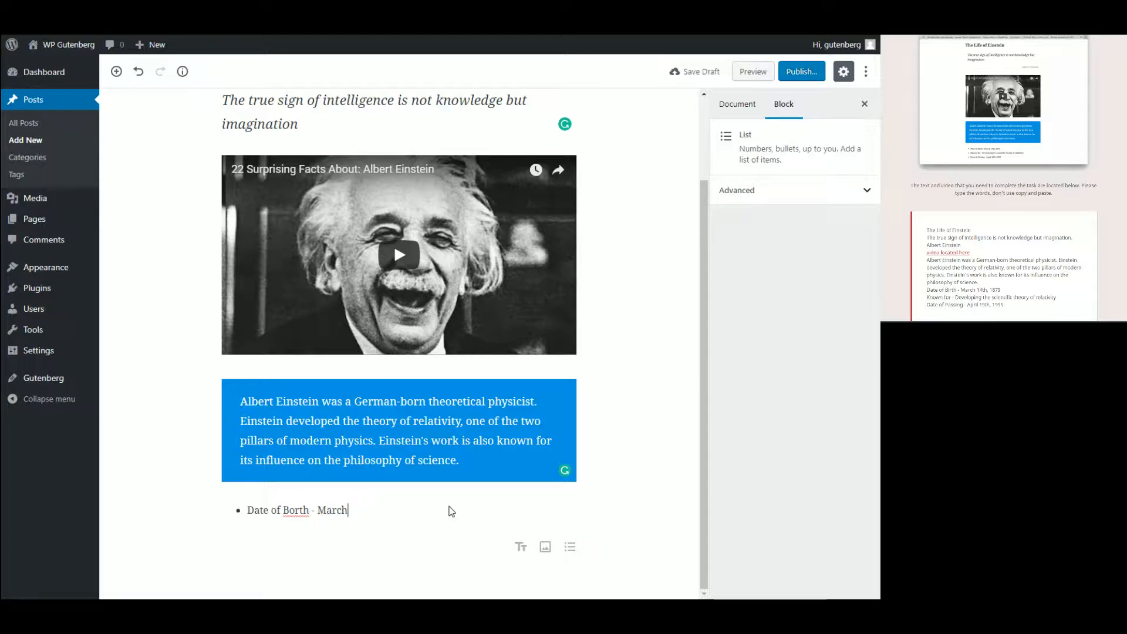
type(", ")
type("14th")
type(", 1879")
Add a second list item reading "Known for - Developing the scientific theory of relativity", correcting its spelling
key("Return")
type("Known")
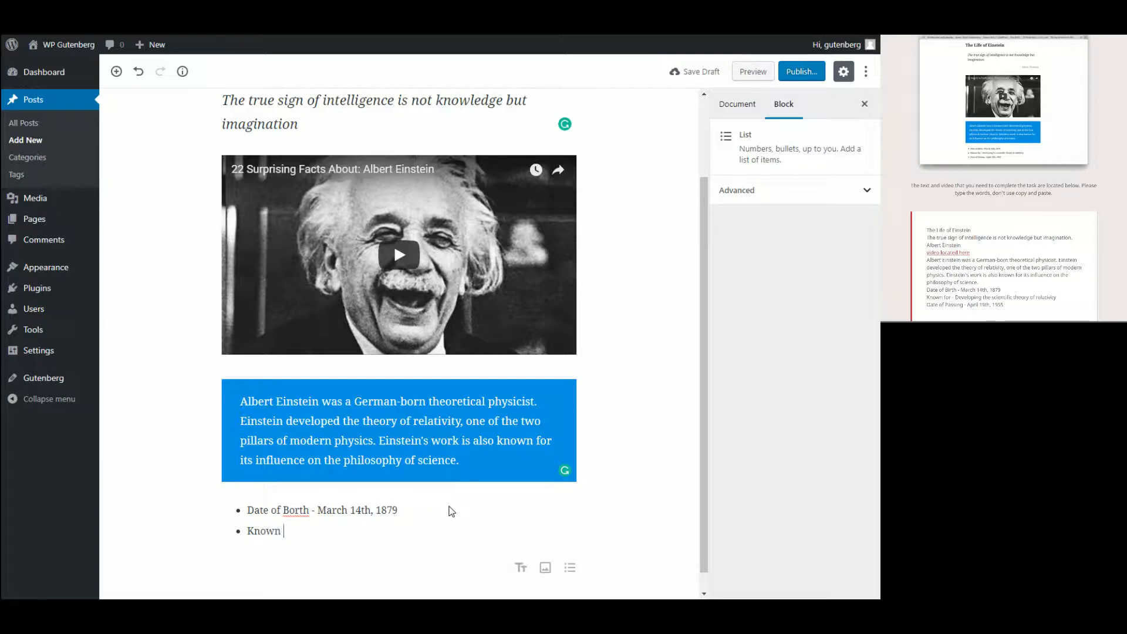
type(" for - Developing the scien")
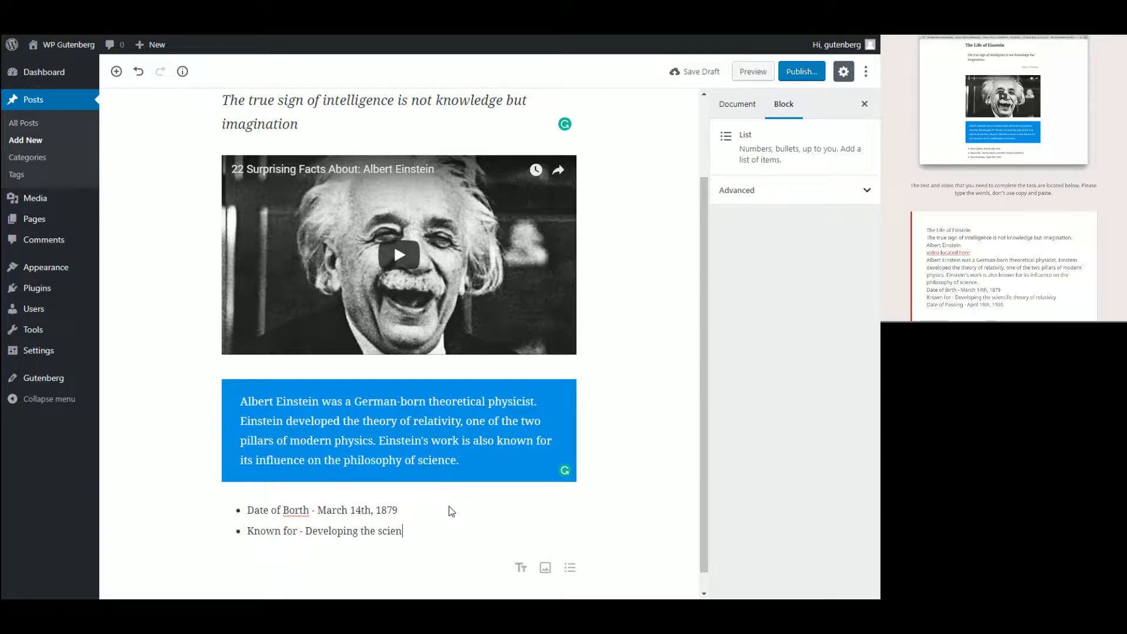
type("tific theoryu  of relavitiy")
key("BackSpace")
type("ty")
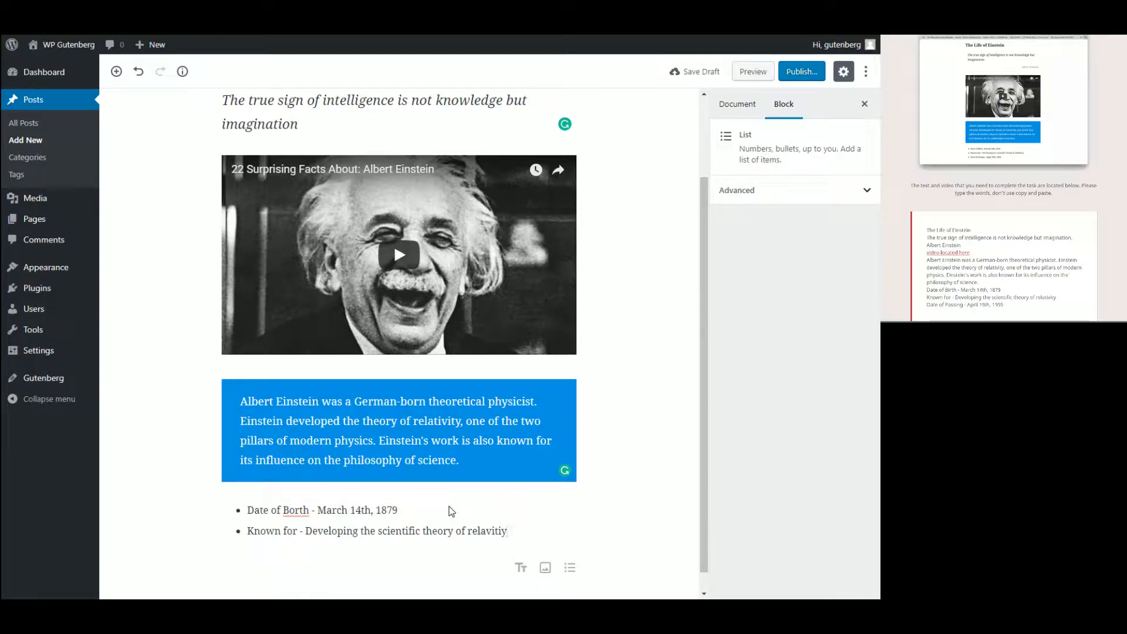
key("Left")
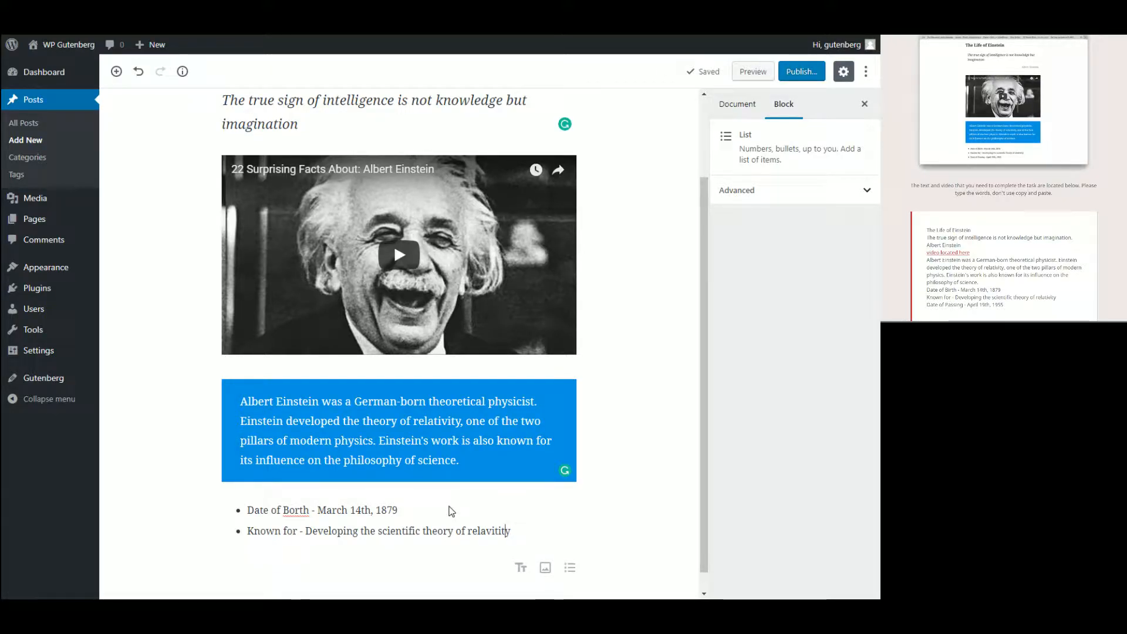
key("BackSpace")
key("BackSpace")
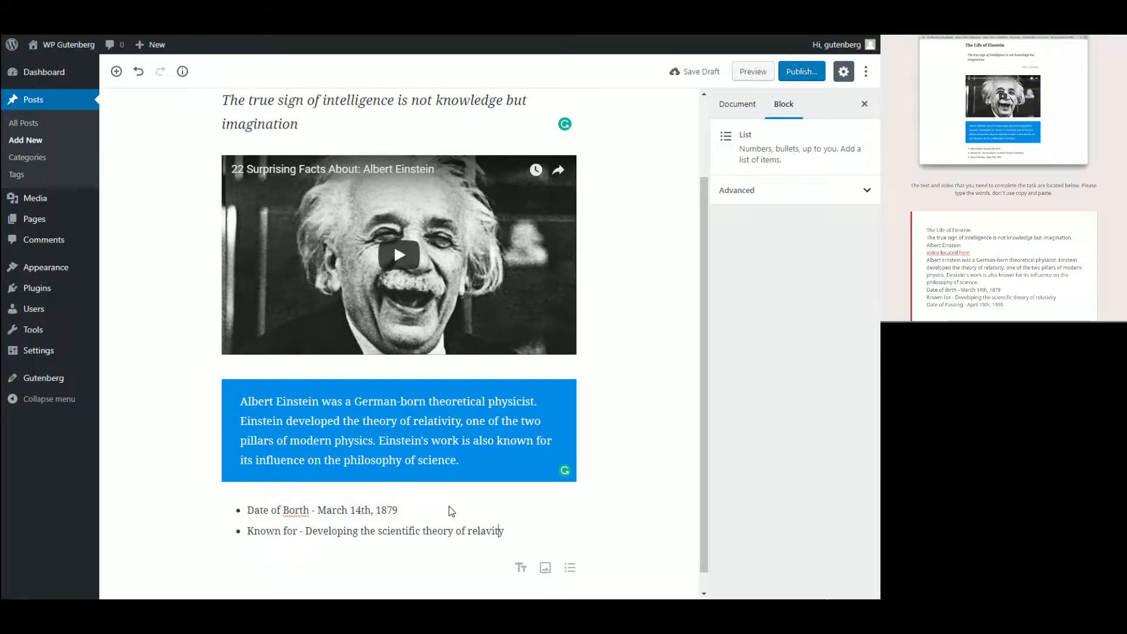
key("Left")
key("Left")
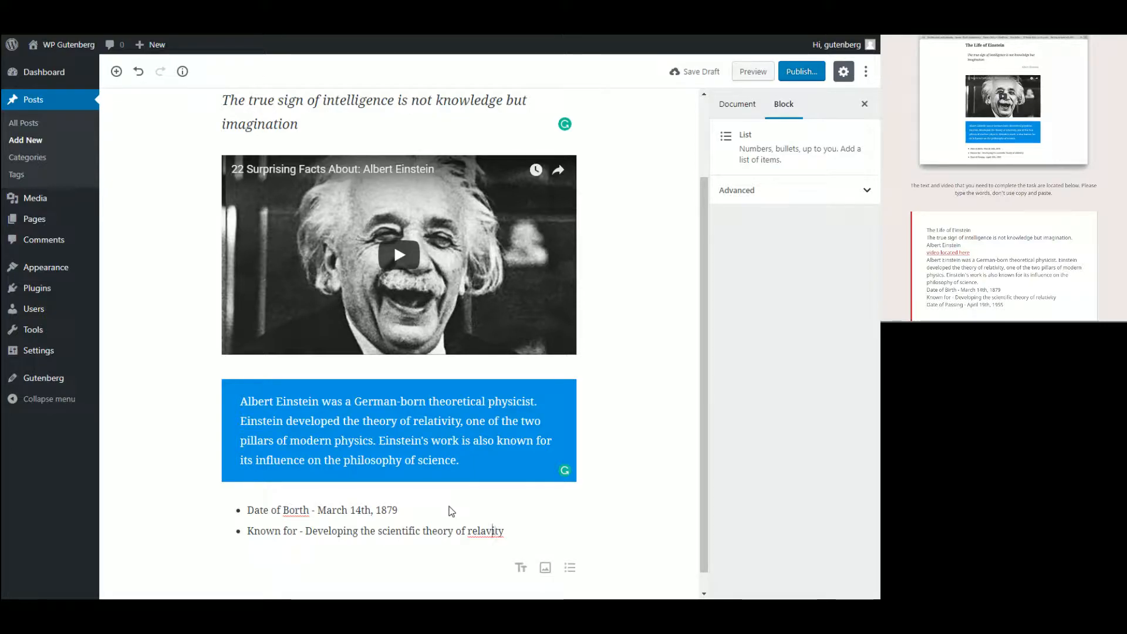
type("ti")
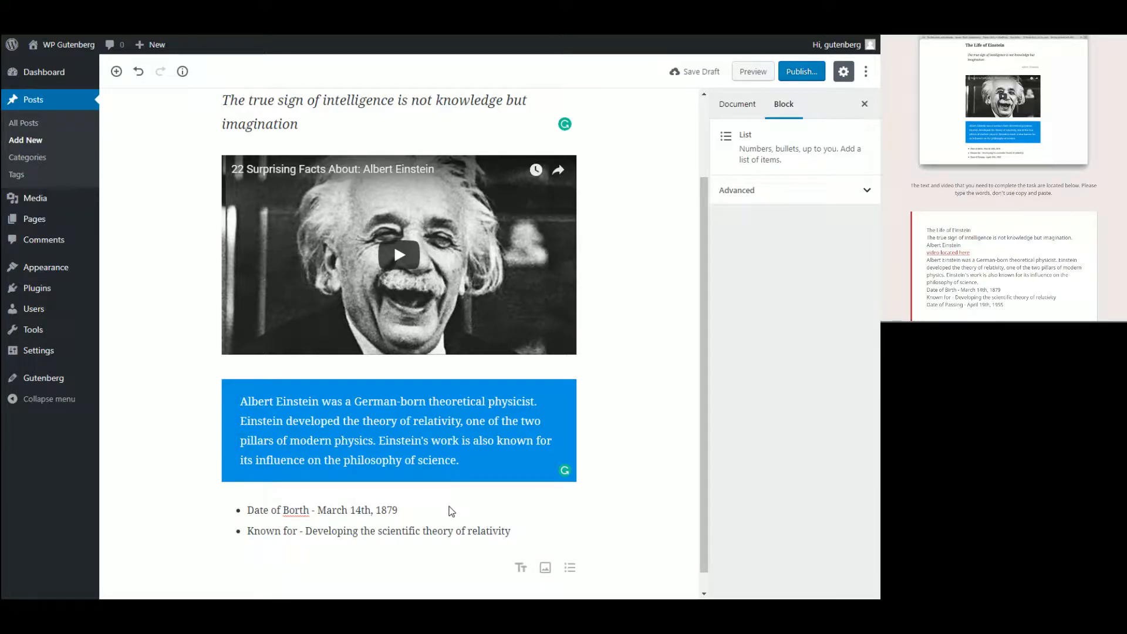
Correct the misspelled word "Borth" to "Birth" in the first list item
left_click(294, 510)
key("BackSpace")
type("i")
Add a third list item reading "Date of Passing - April 19th, 1955" and leave the list
key("Return")
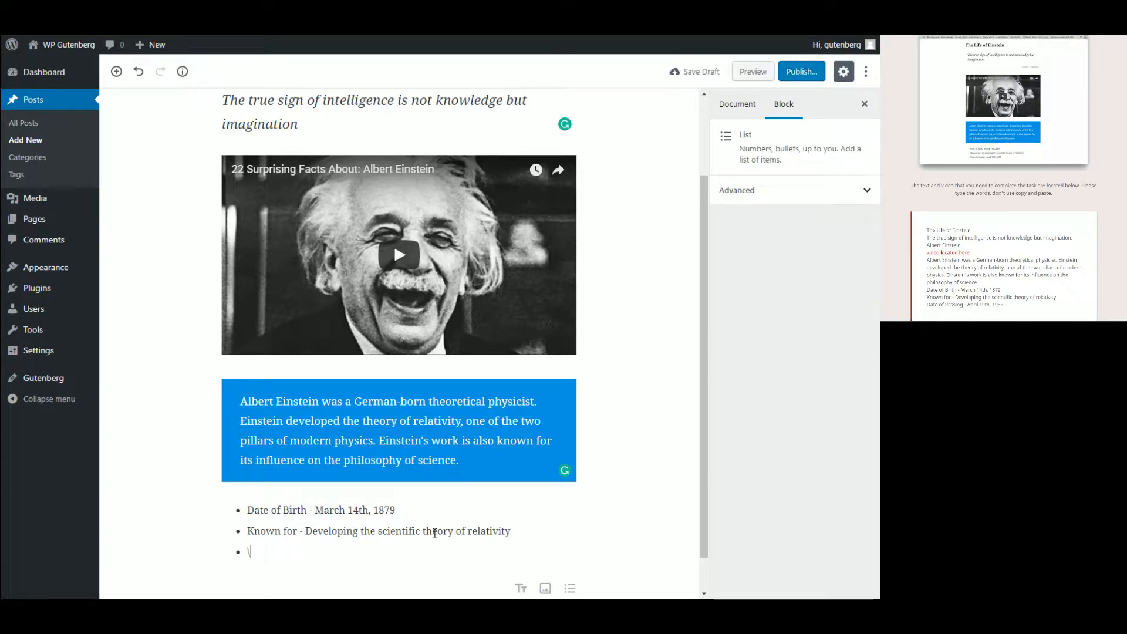
type("Date of Passing - ")
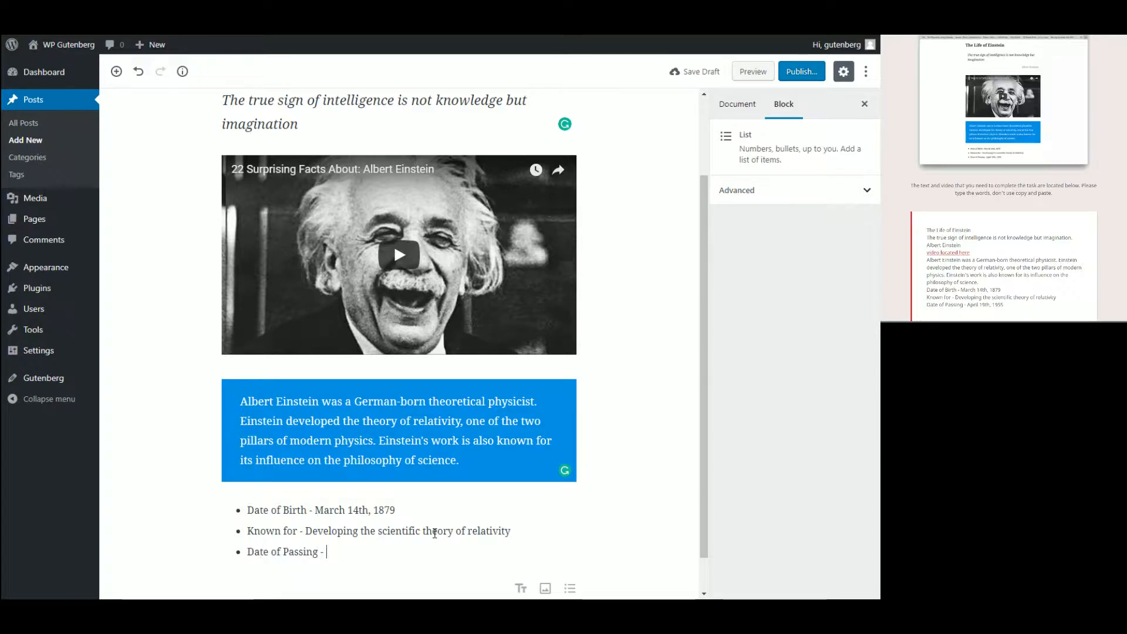
type("April 19th, 1955")
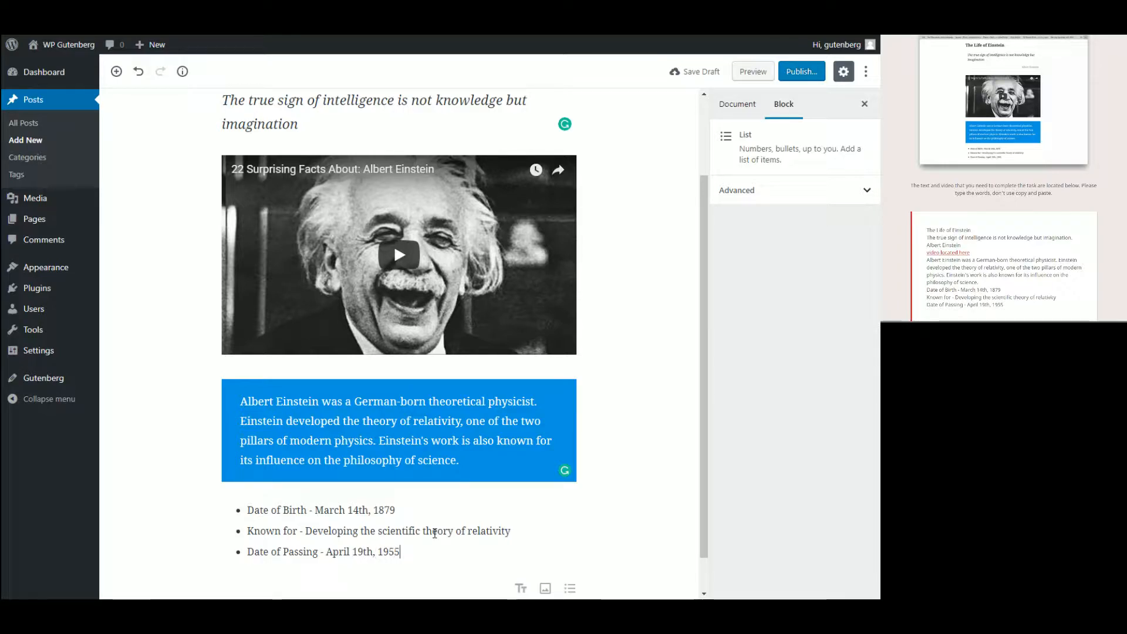
left_click(644, 507)
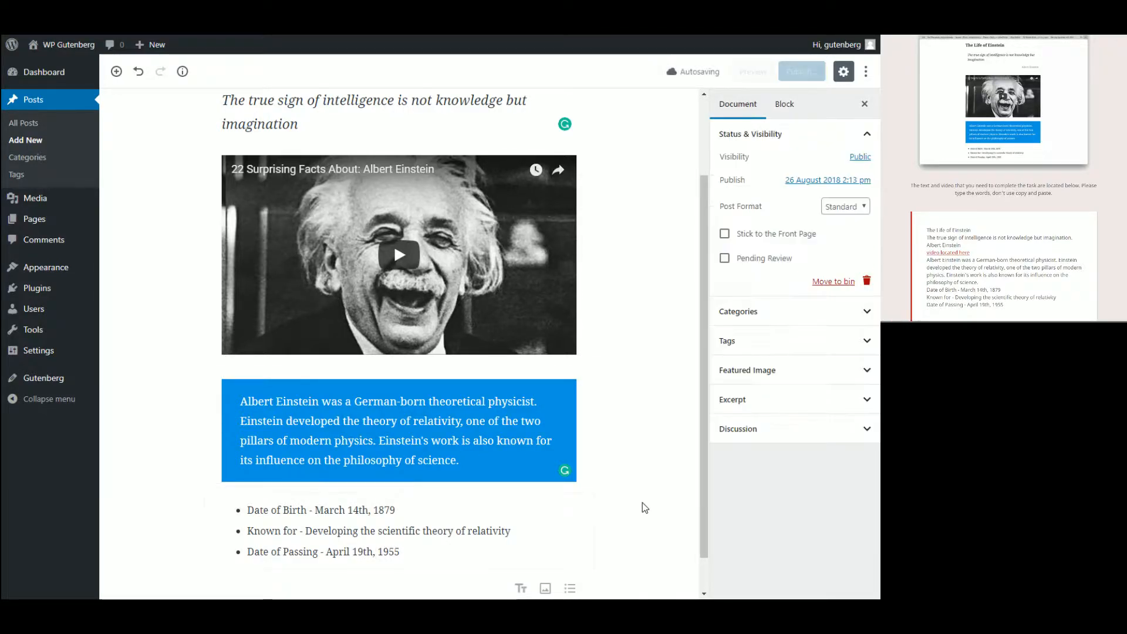
Review the whole post from the title down to the list against the reference layout
scroll(645, 508, "up", 3)
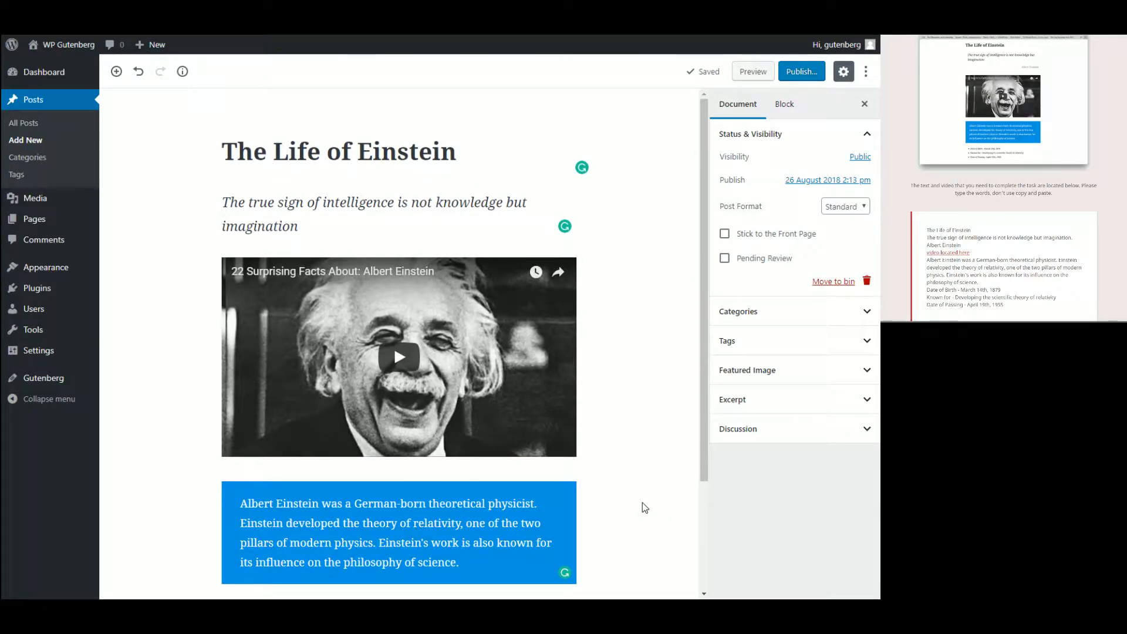
scroll(645, 507, "down", 3)
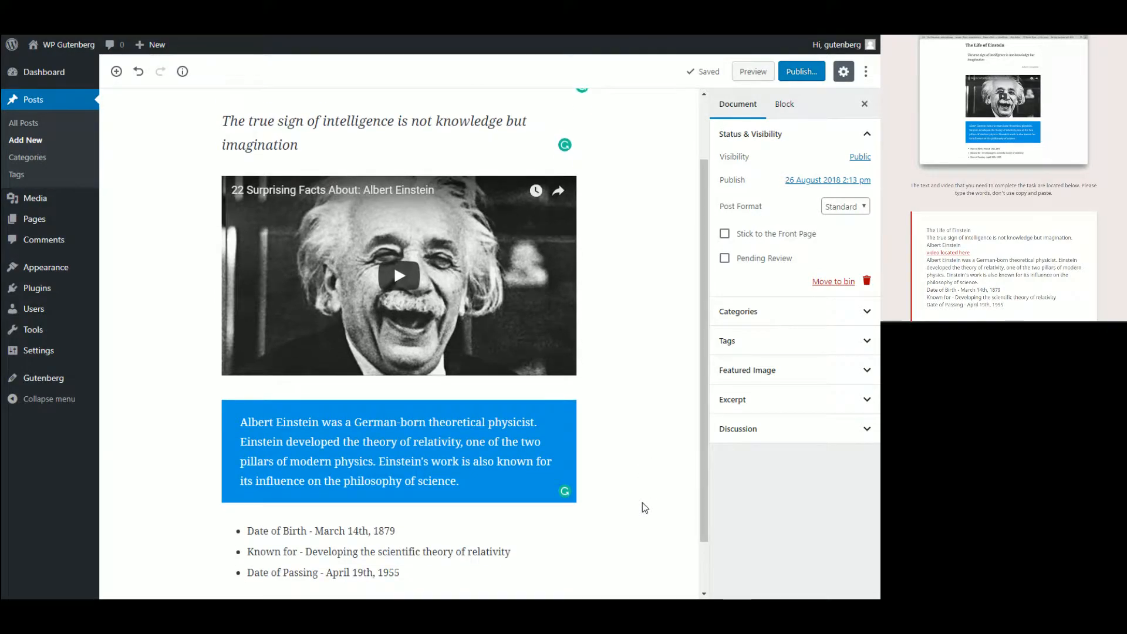
scroll(645, 507, "down", 1)
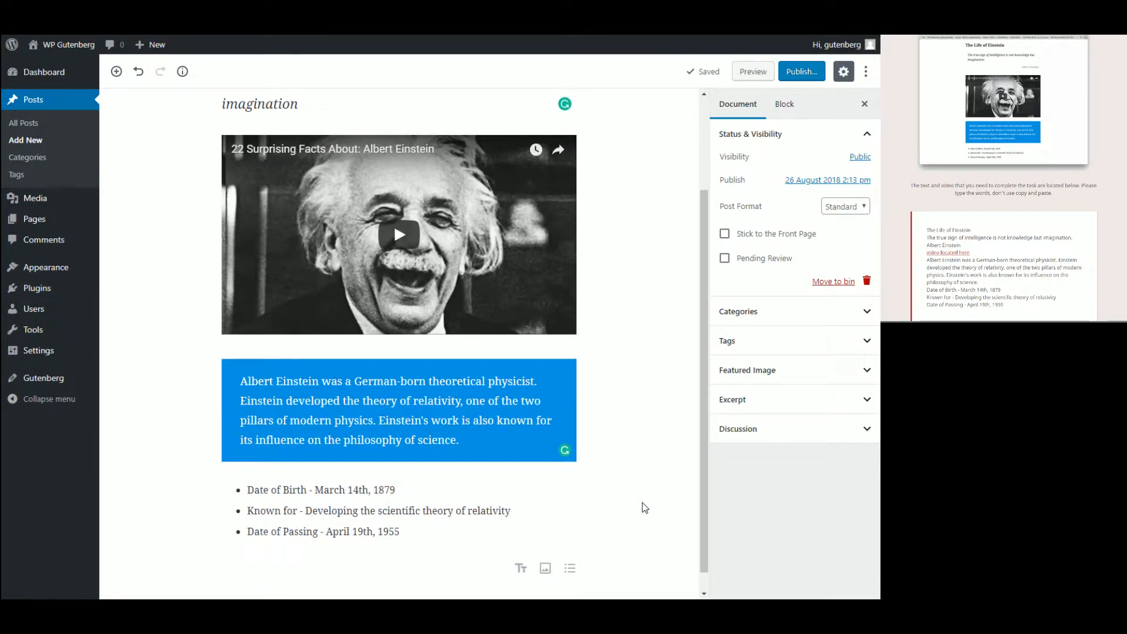
scroll(645, 508, "up", 2)
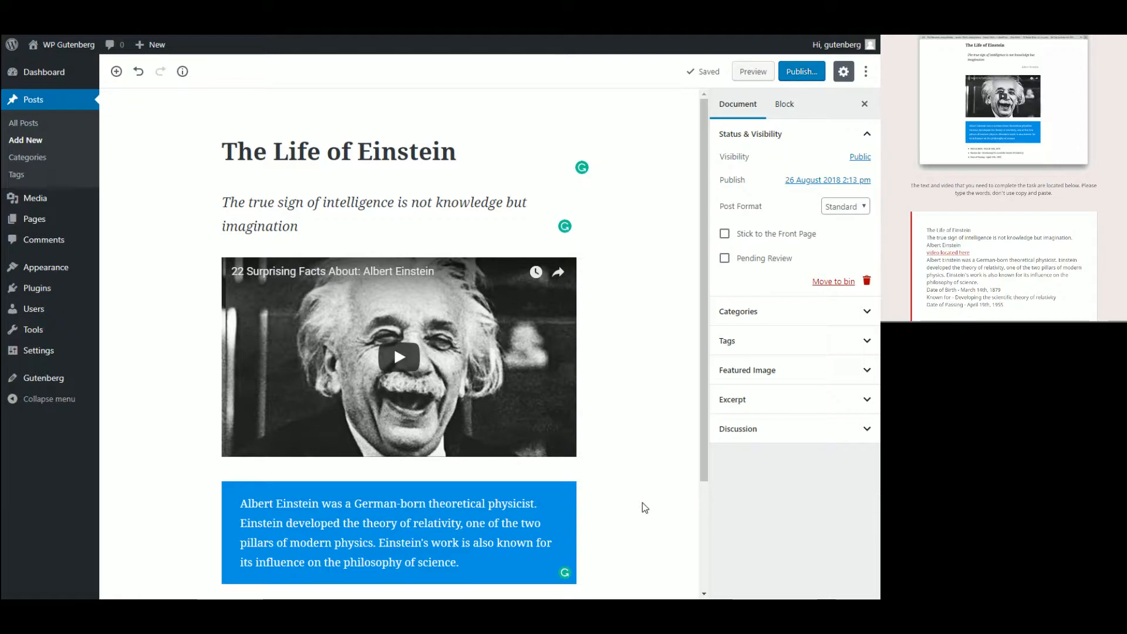
scroll(645, 508, "down", 3)
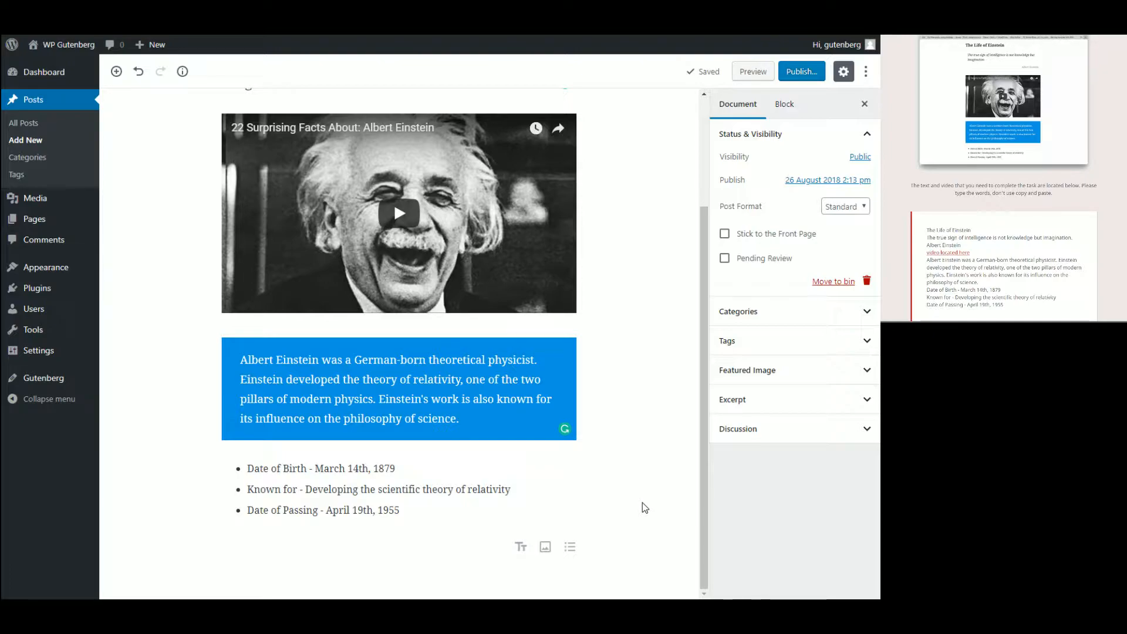
scroll(645, 507, "up", 1)
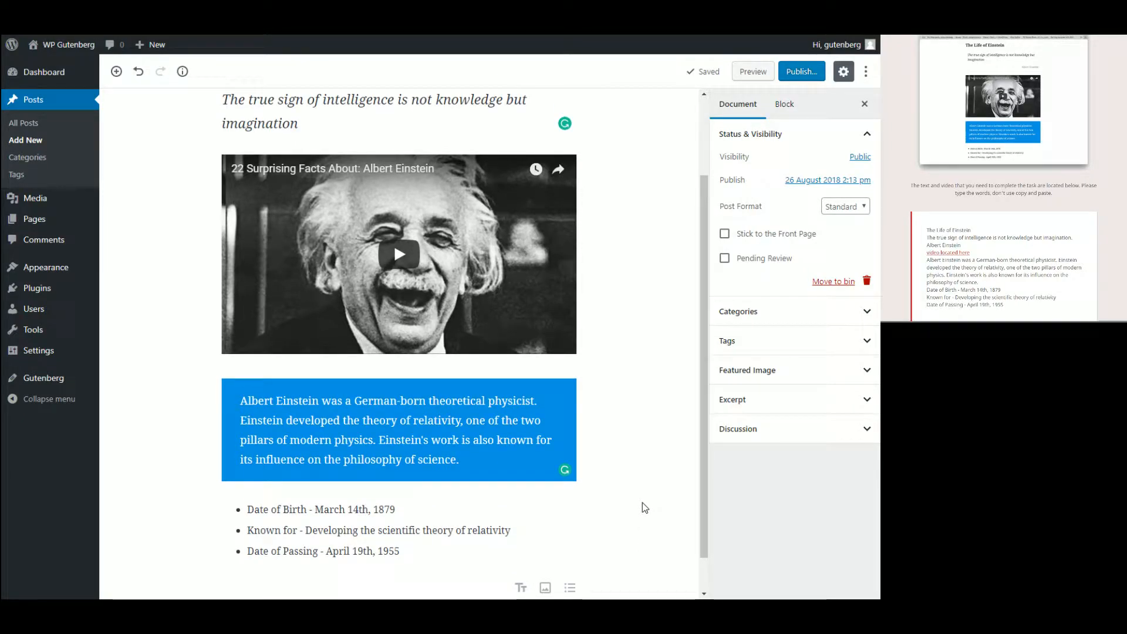
Insert an empty block between the italic quote and the video and make it a heading
left_click_drag(704, 527, 701, 499)
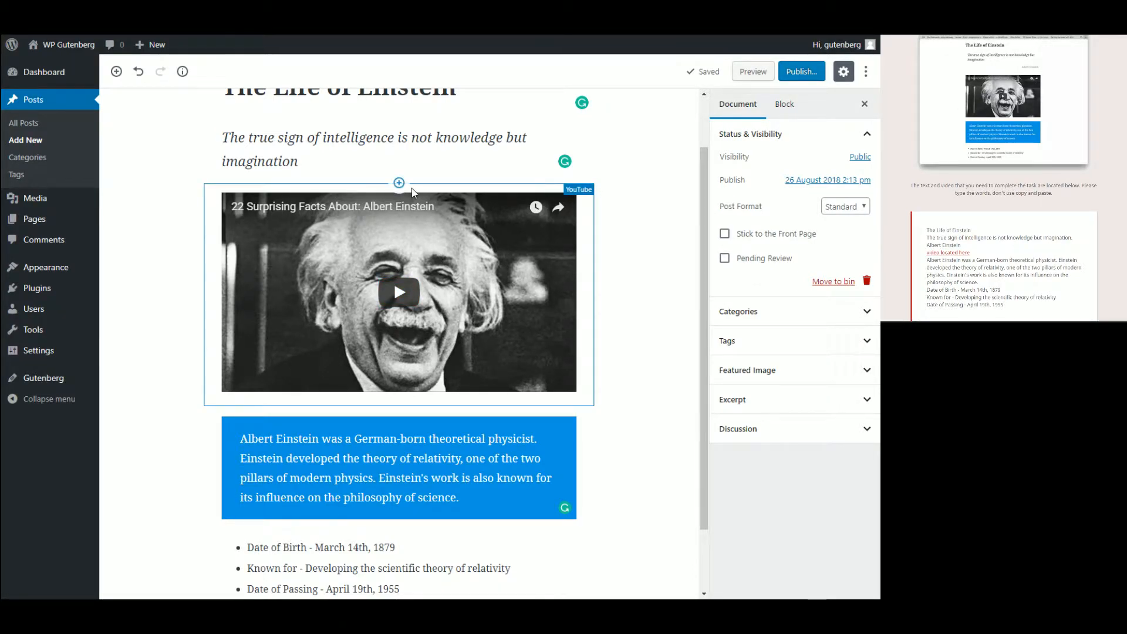
left_click(399, 185)
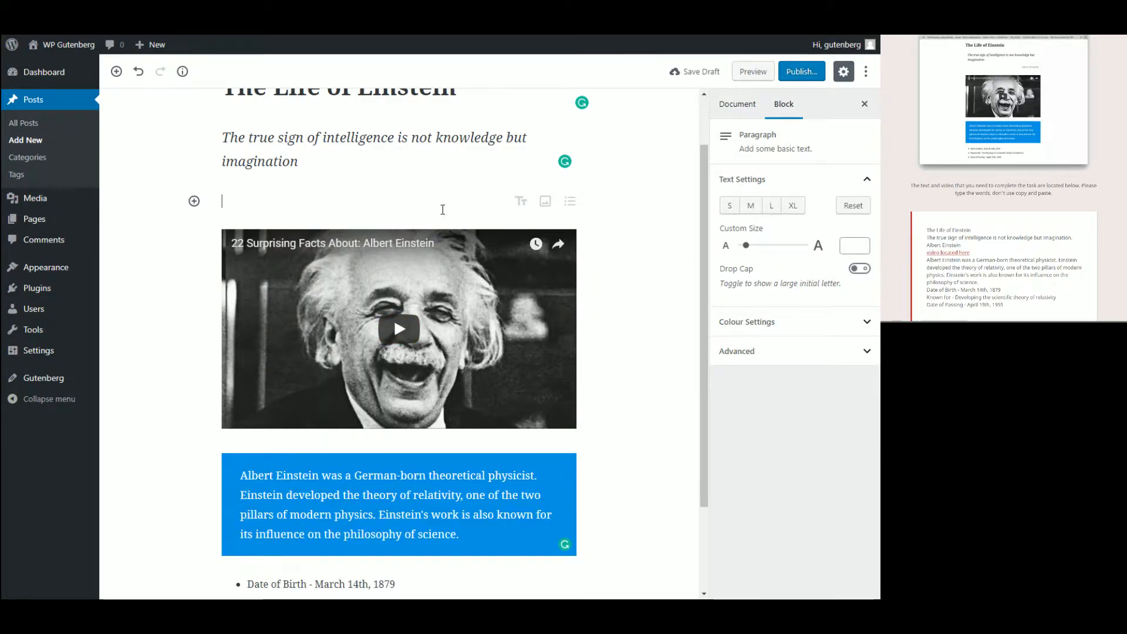
left_click(520, 202)
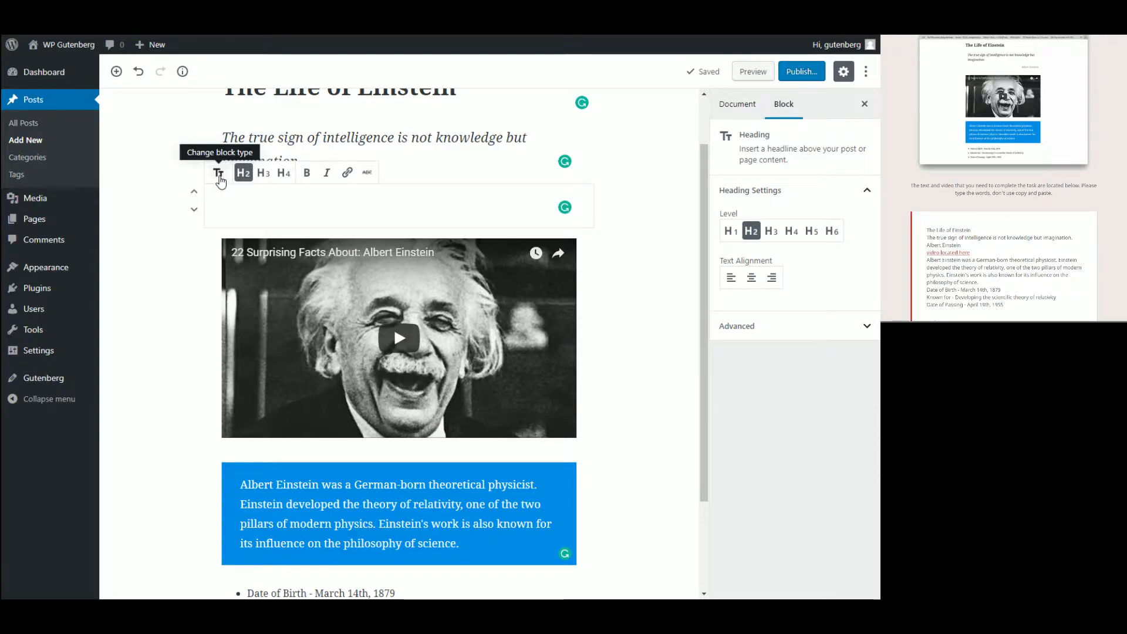
Convert the empty heading between the quote and the video to a paragraph and enter "Albert Einstein" in it
left_click(220, 179)
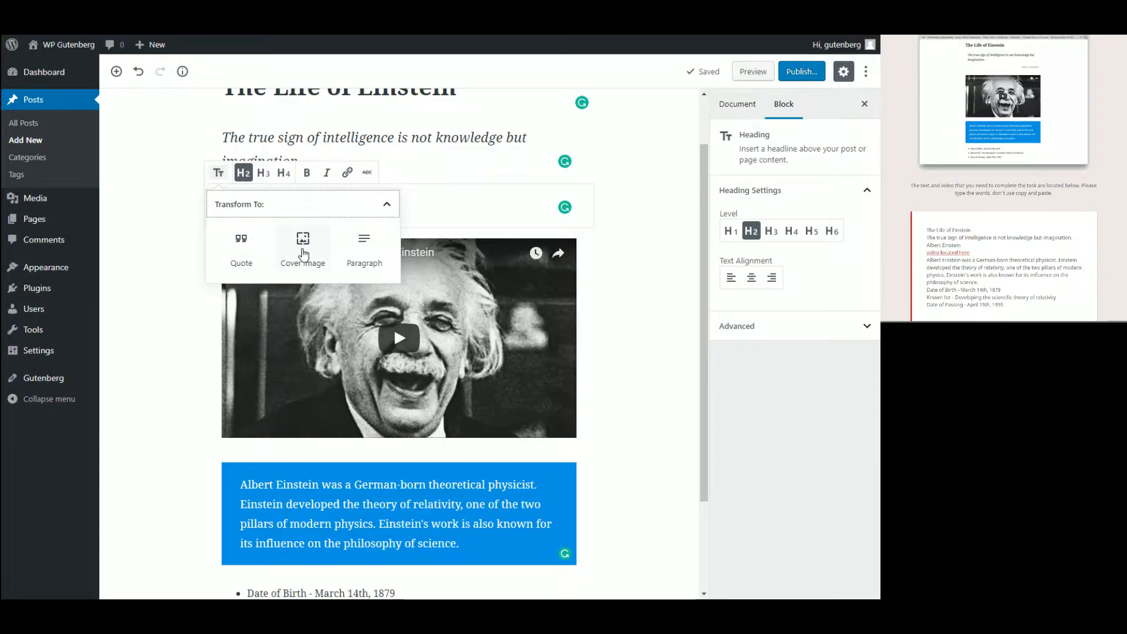
left_click(384, 206)
left_click(385, 206)
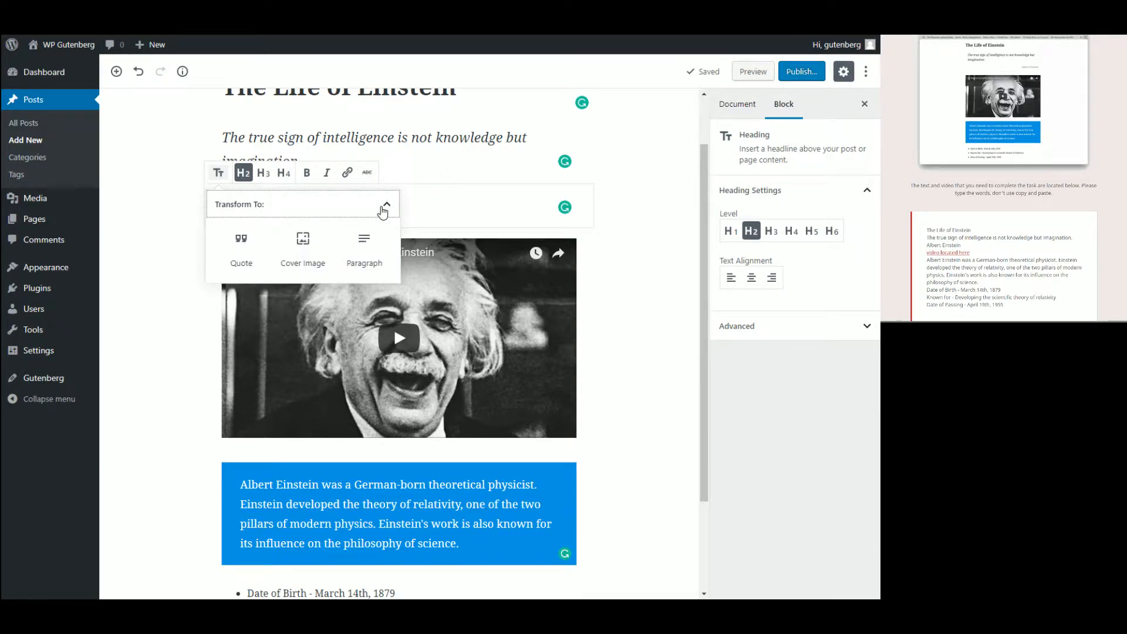
left_click(364, 244)
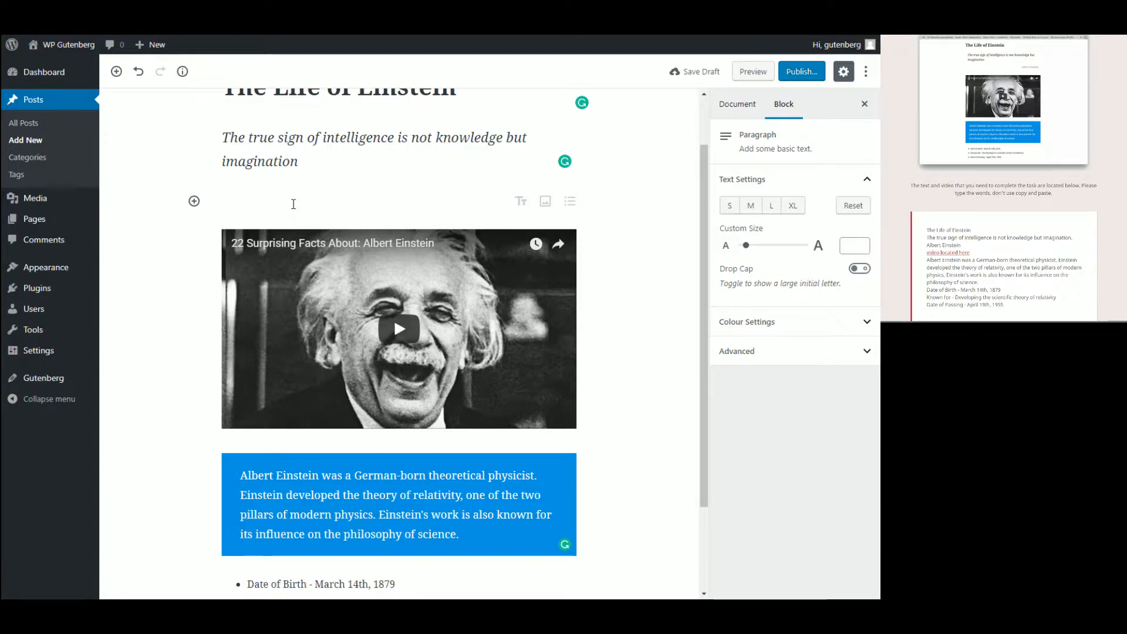
type("Albert Eins")
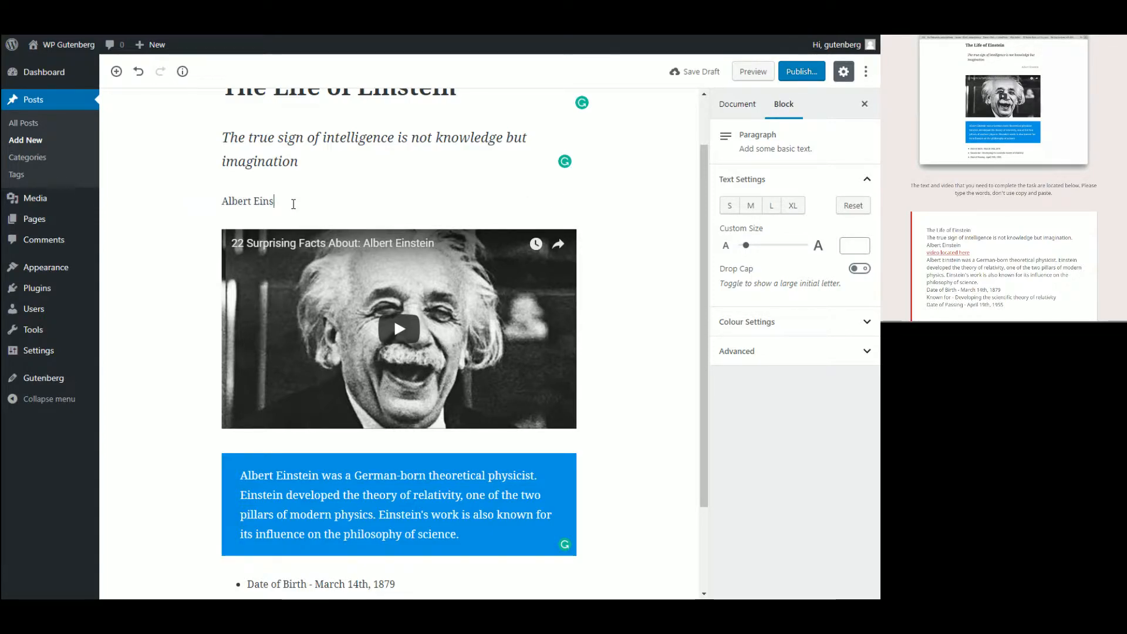
type("tein")
Right-align the "Albert Einstein" attribution and apply the very light grey text colour to it
triple_click(293, 203)
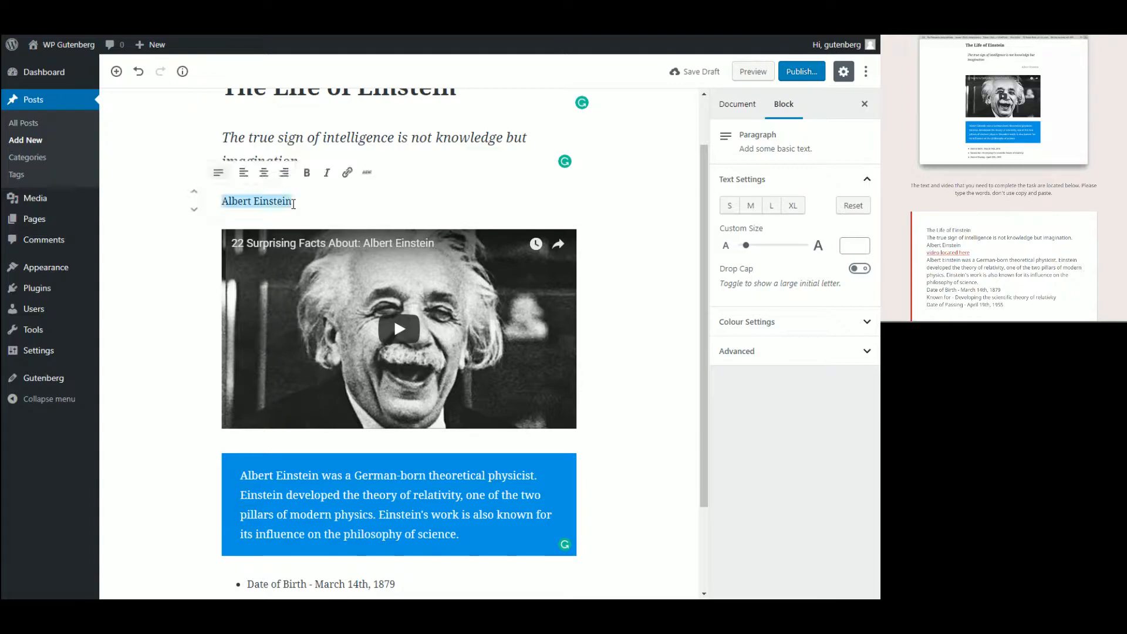
left_click(284, 172)
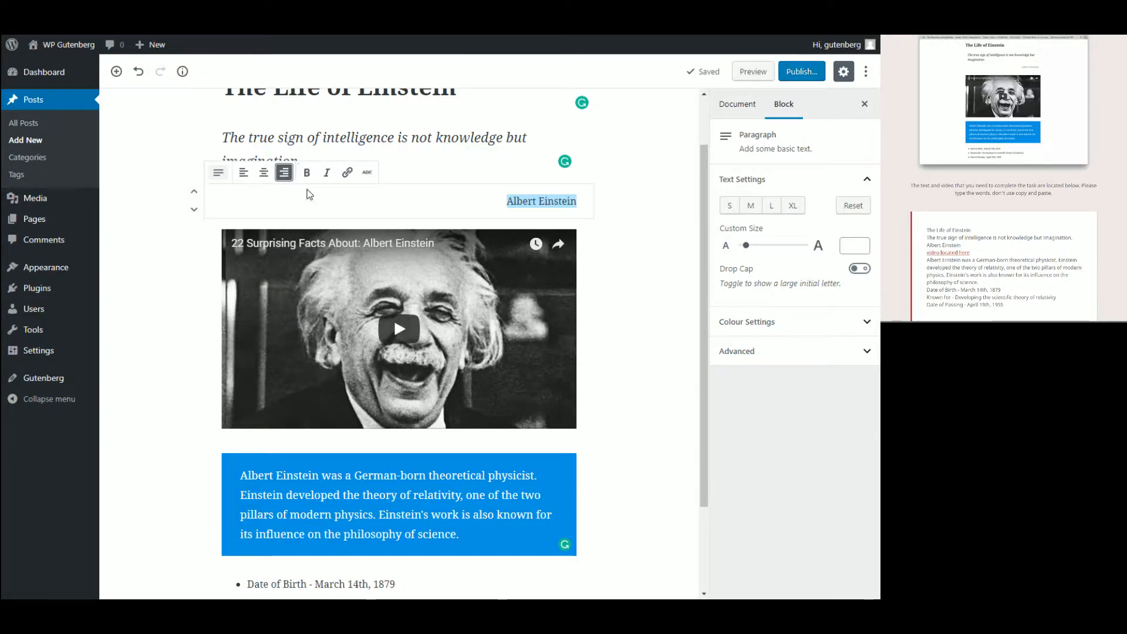
left_click(763, 322)
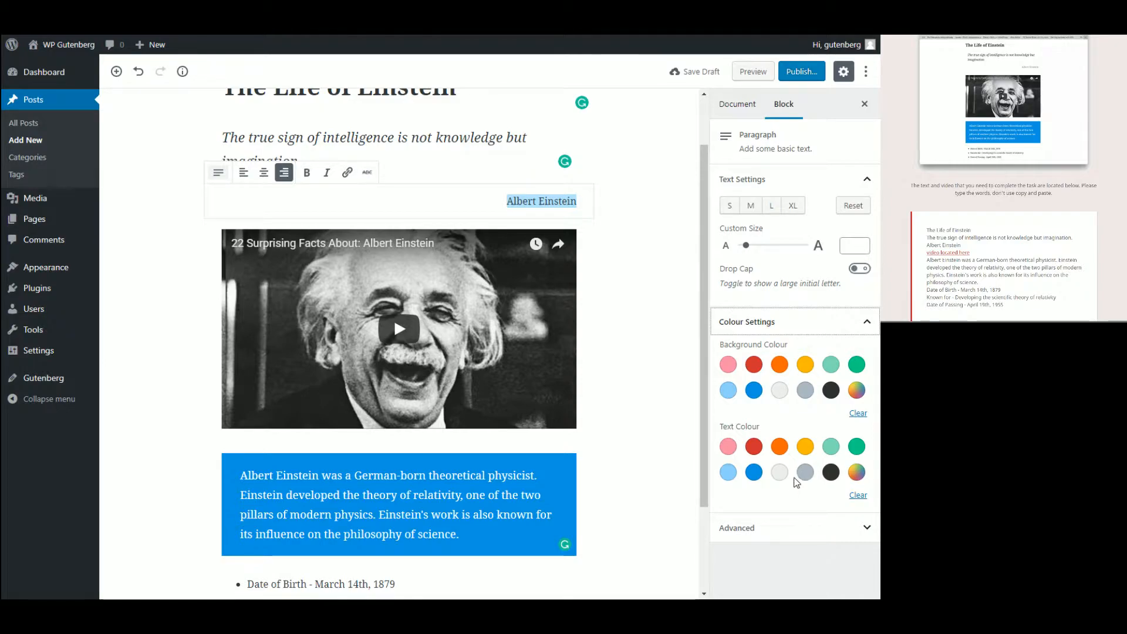
left_click(779, 472)
left_click(675, 356)
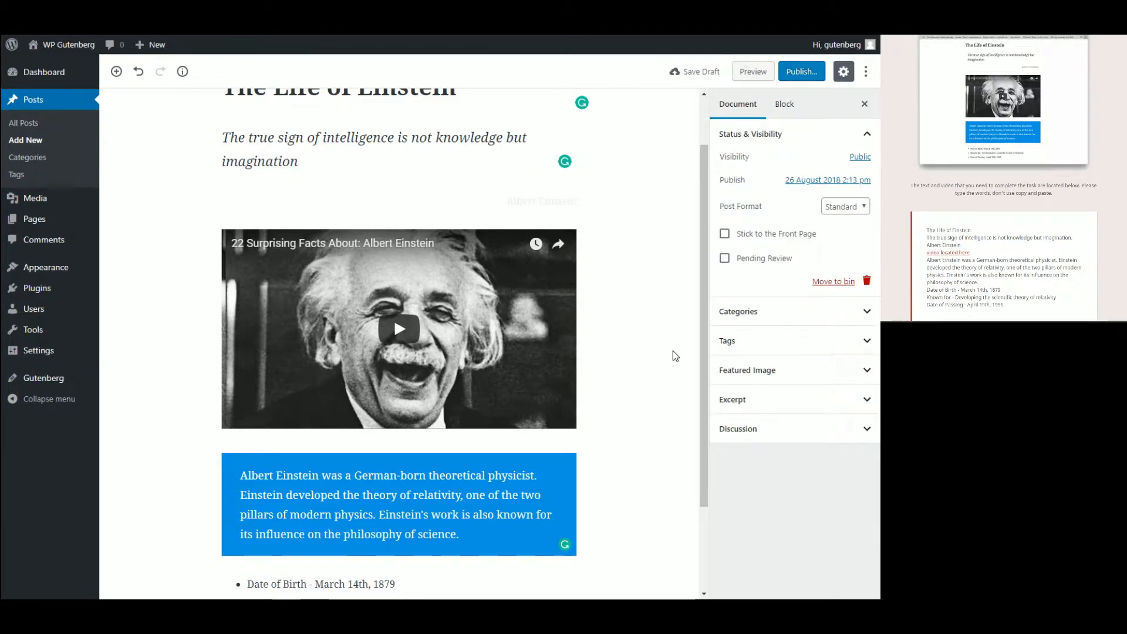
Change the text colour of the "Albert Einstein" attribution to the darker bluish grey and deselect the block
triple_click(531, 203)
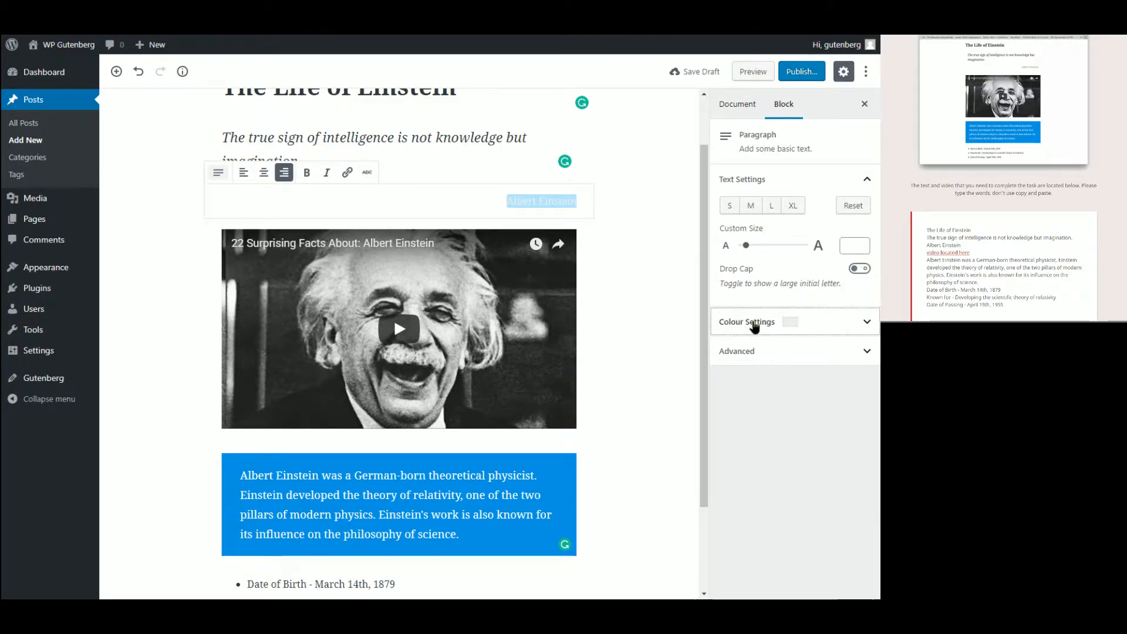
left_click(755, 321)
left_click(804, 472)
left_click(631, 284)
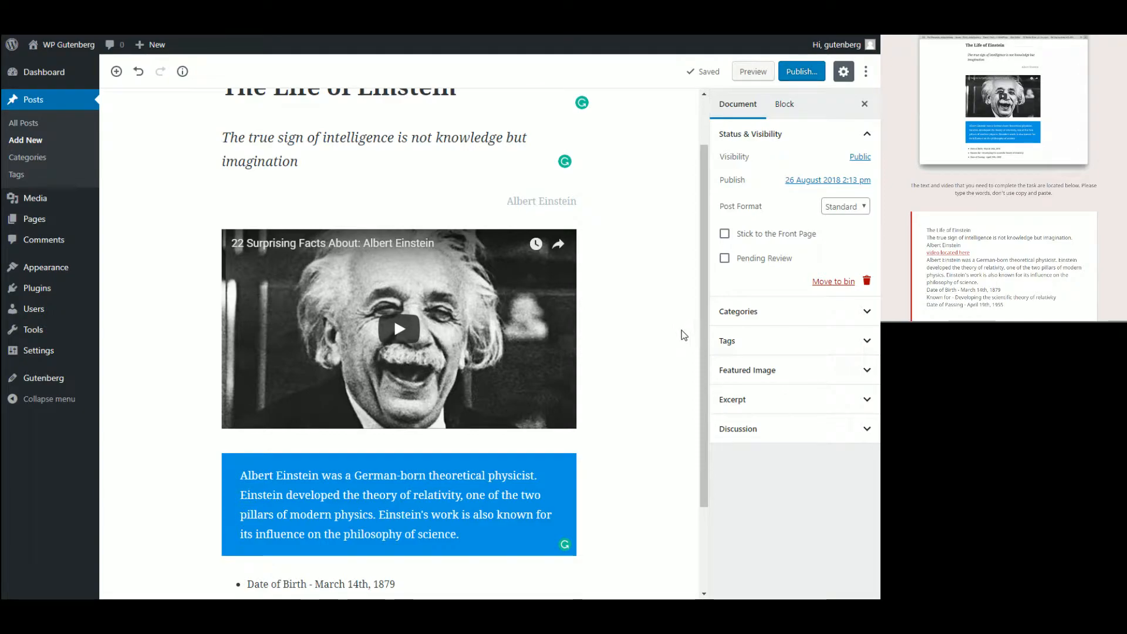
Check the post from title to list, publish it and open the live post
scroll(681, 336, "up", 1)
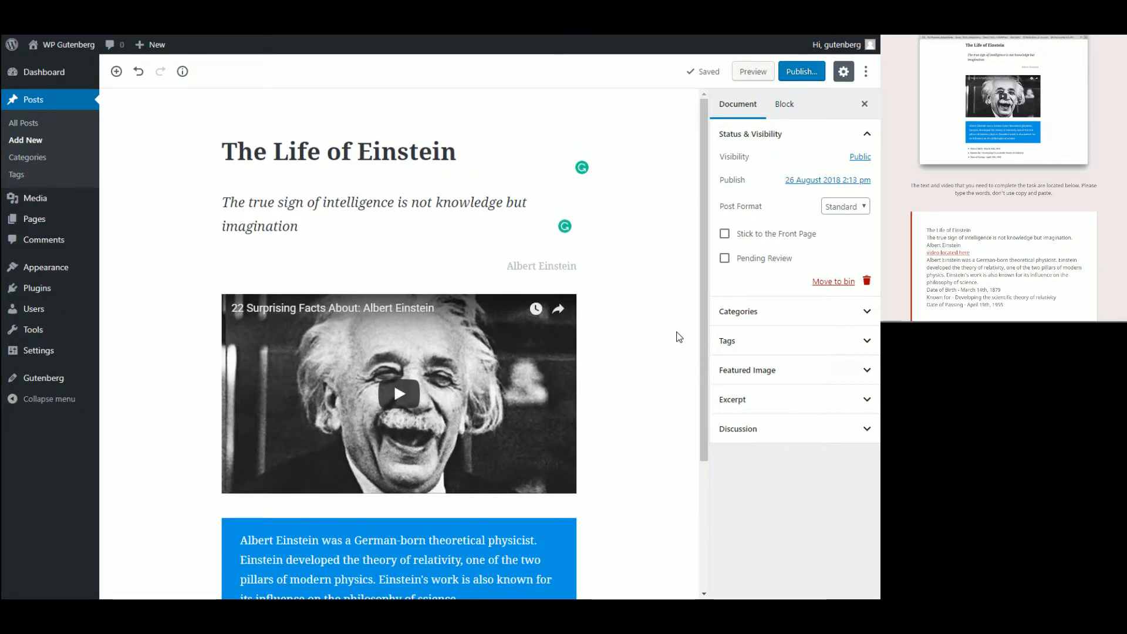
scroll(679, 337, "down", 3)
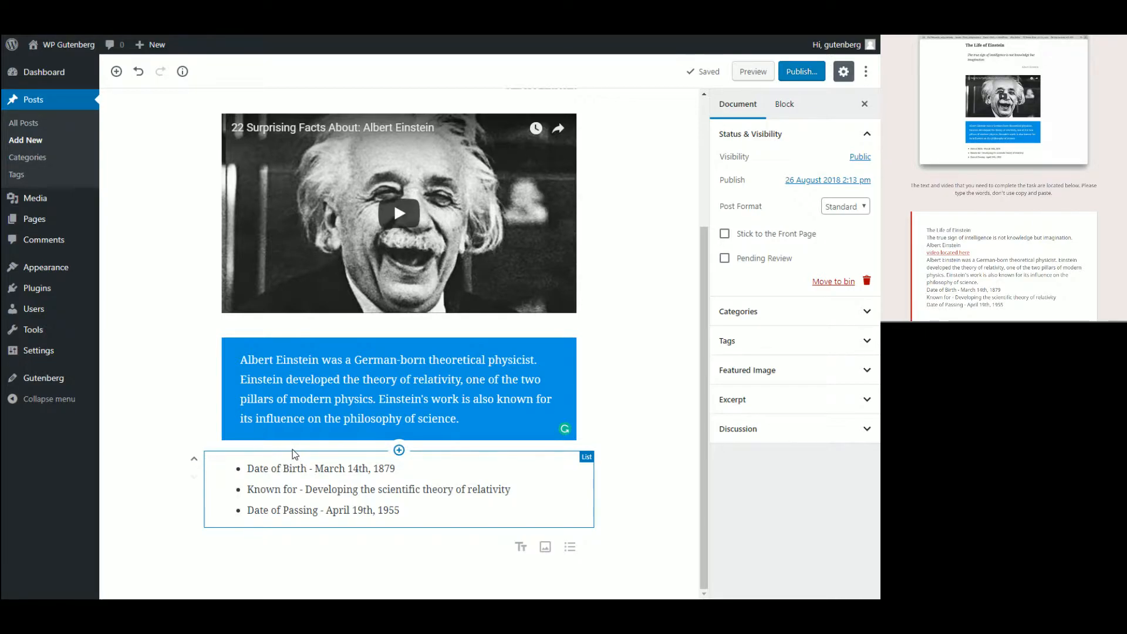
scroll(293, 453, "up", 4)
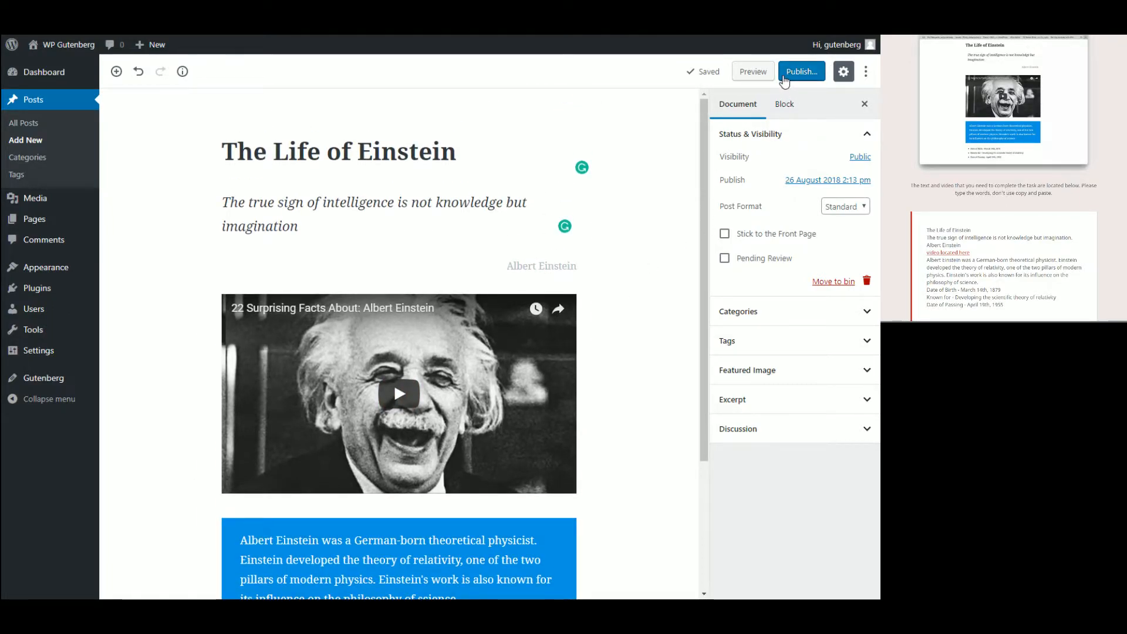
left_click(795, 73)
left_click(805, 71)
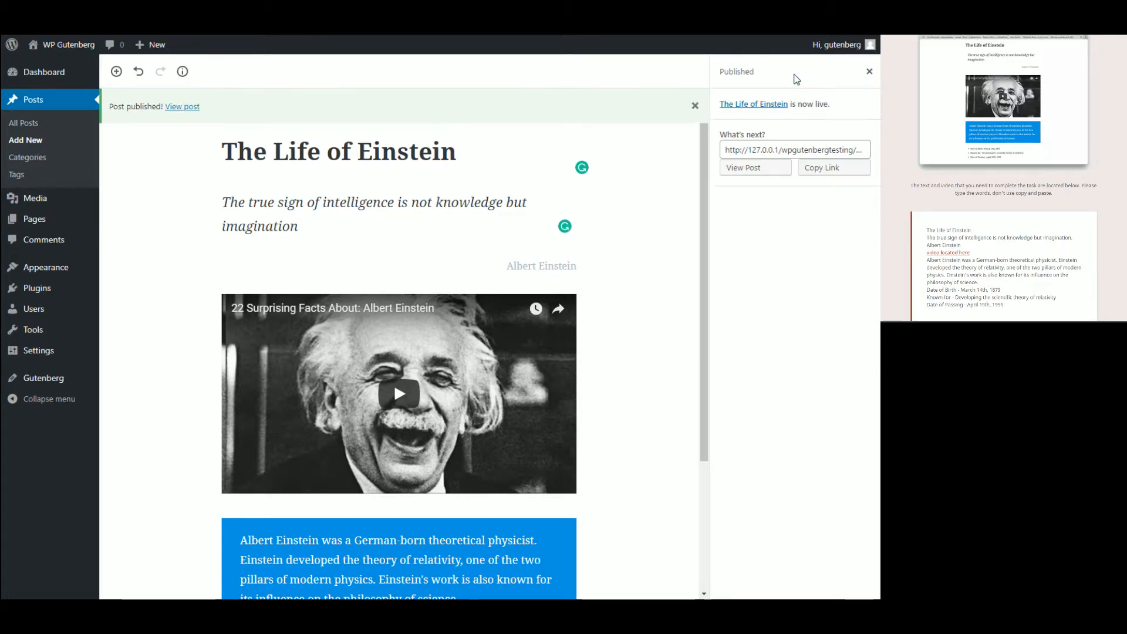
left_click(756, 168)
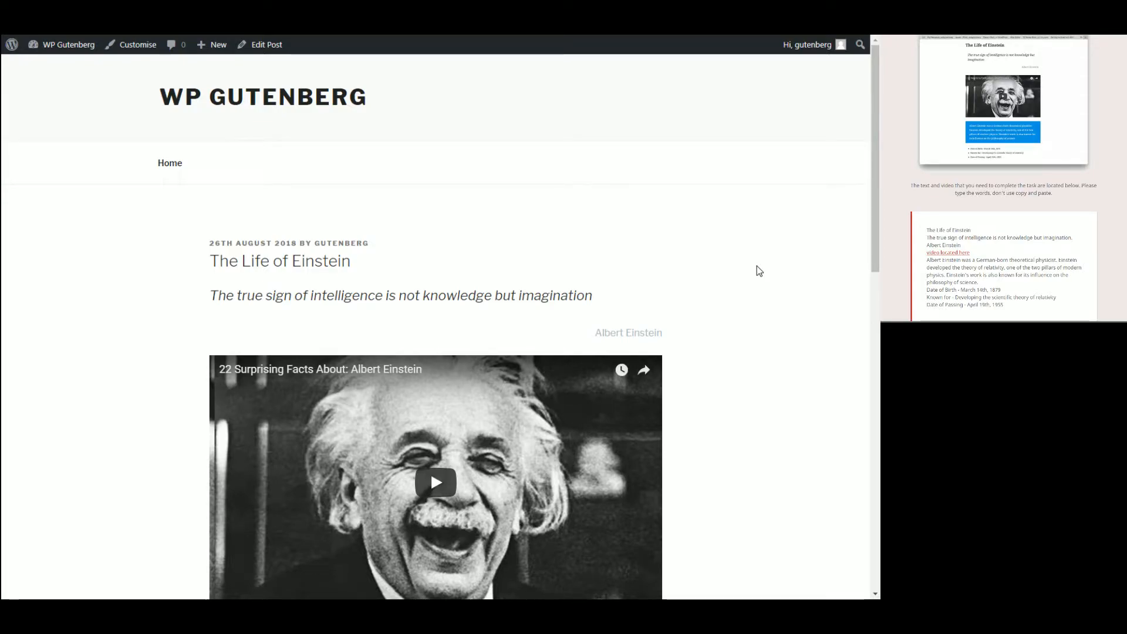
Review the published post from the title through the quote, video, blue paragraph and list against the reference layout
scroll(756, 267, "down", 2)
scroll(757, 270, "down", 1)
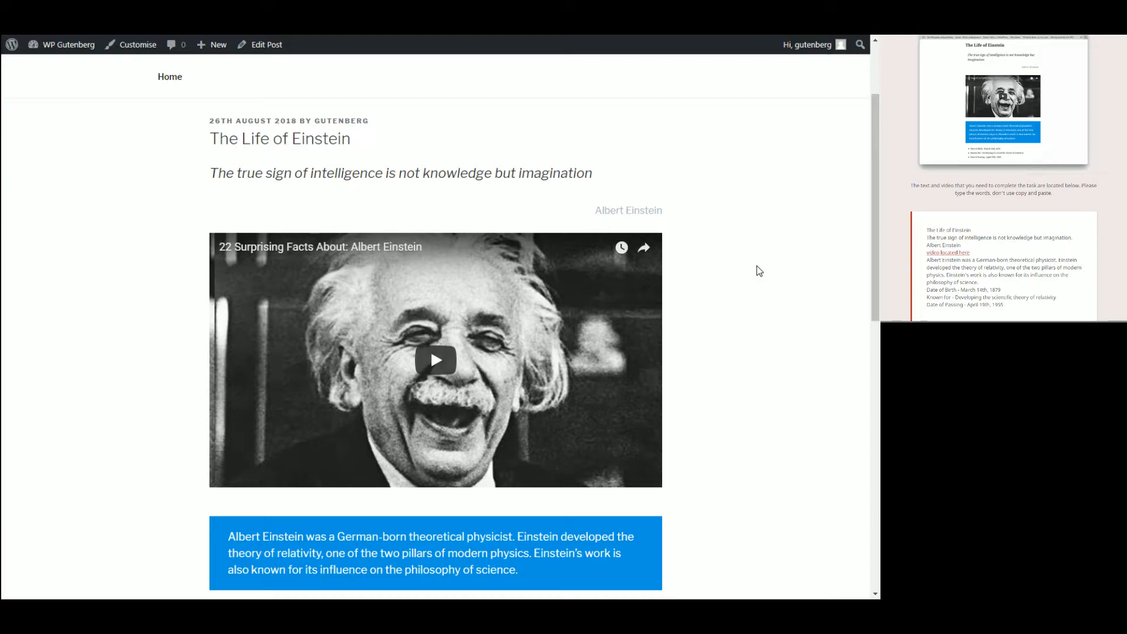
scroll(757, 270, "down", 4)
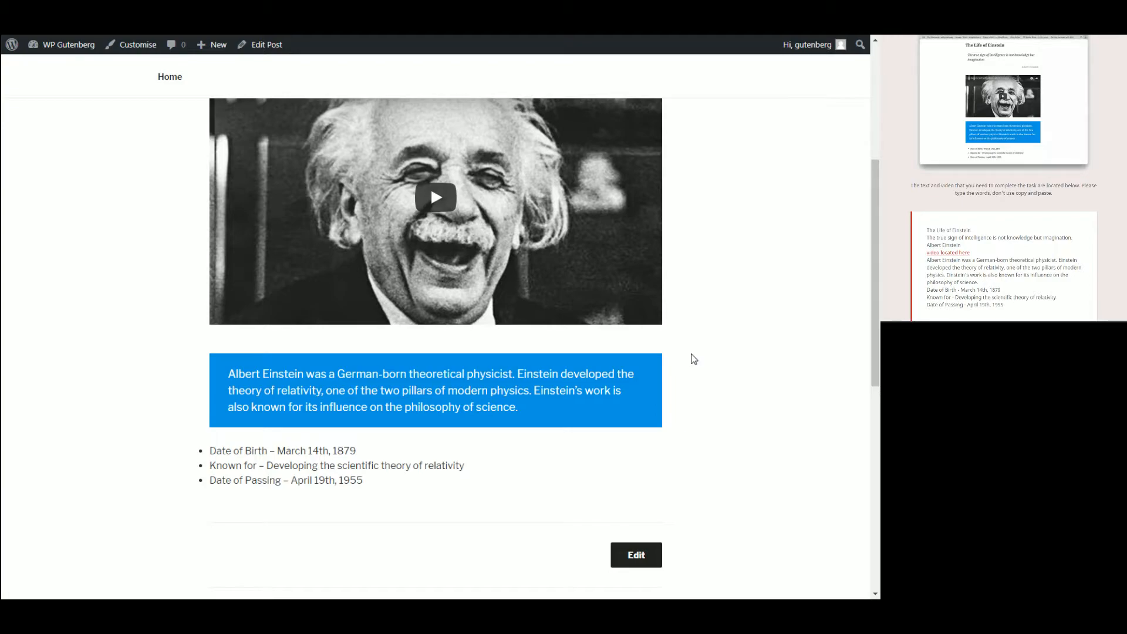
scroll(694, 359, "up", 3)
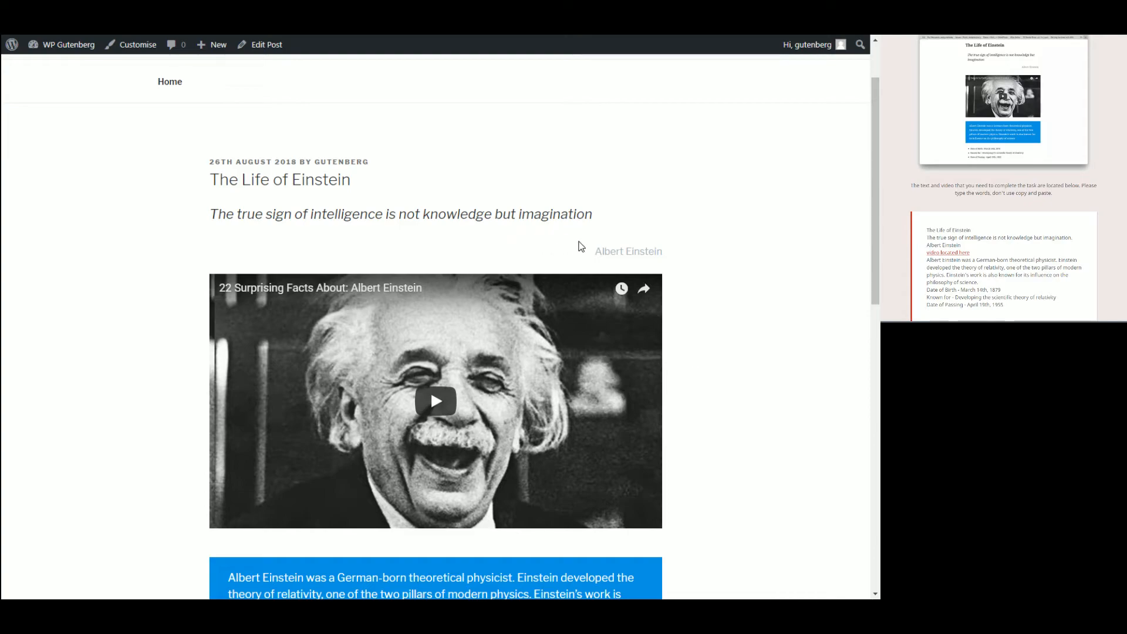
scroll(716, 225, "down", 5)
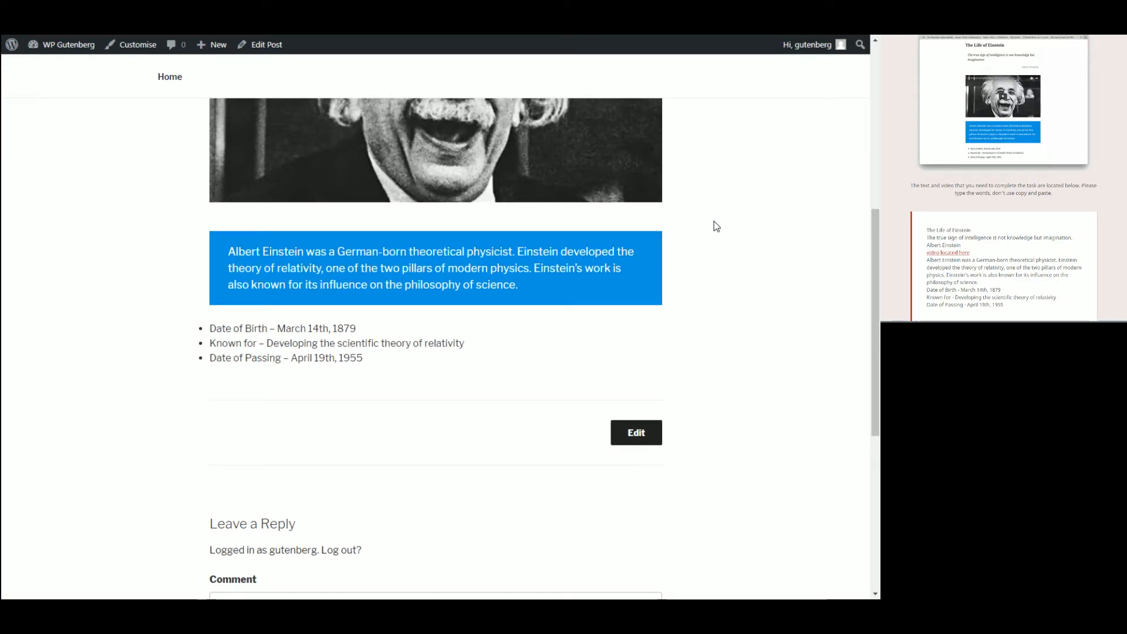
scroll(714, 222, "down", 1)
scroll(713, 221, "up", 1)
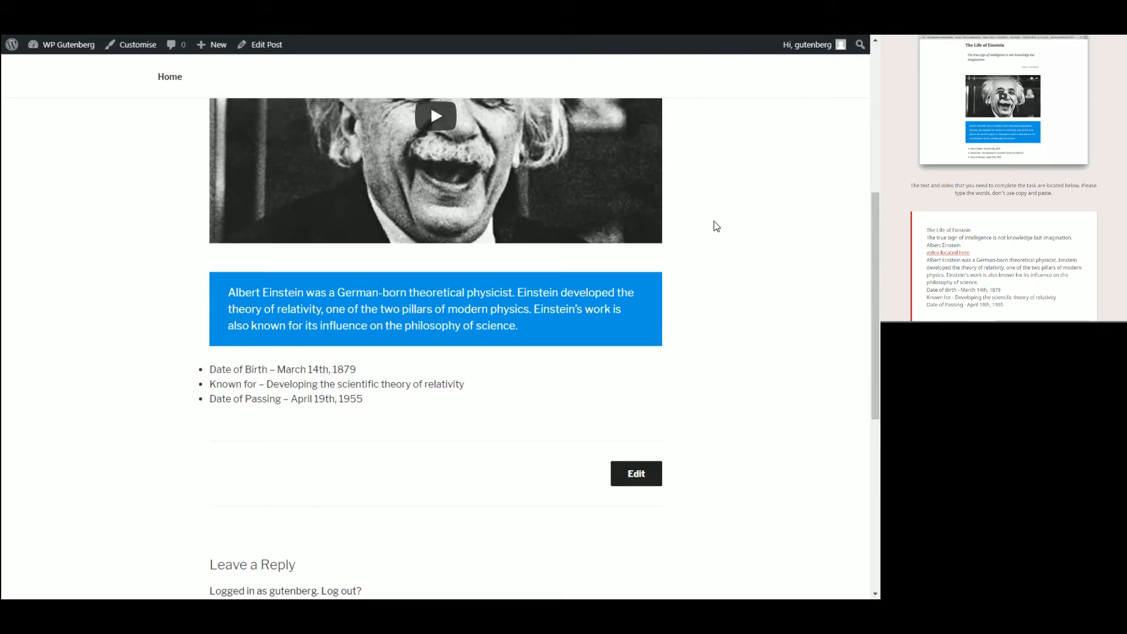
scroll(713, 222, "down", 4)
scroll(698, 322, "up", 10)
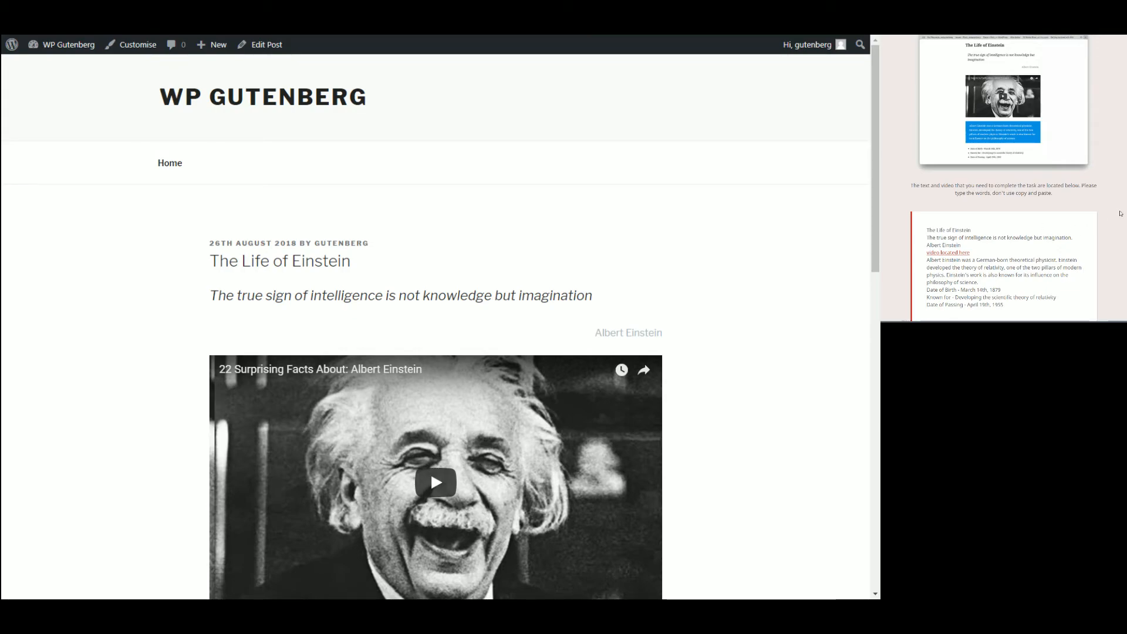
scroll(1120, 213, "down", 2)
scroll(1120, 213, "up", 2)
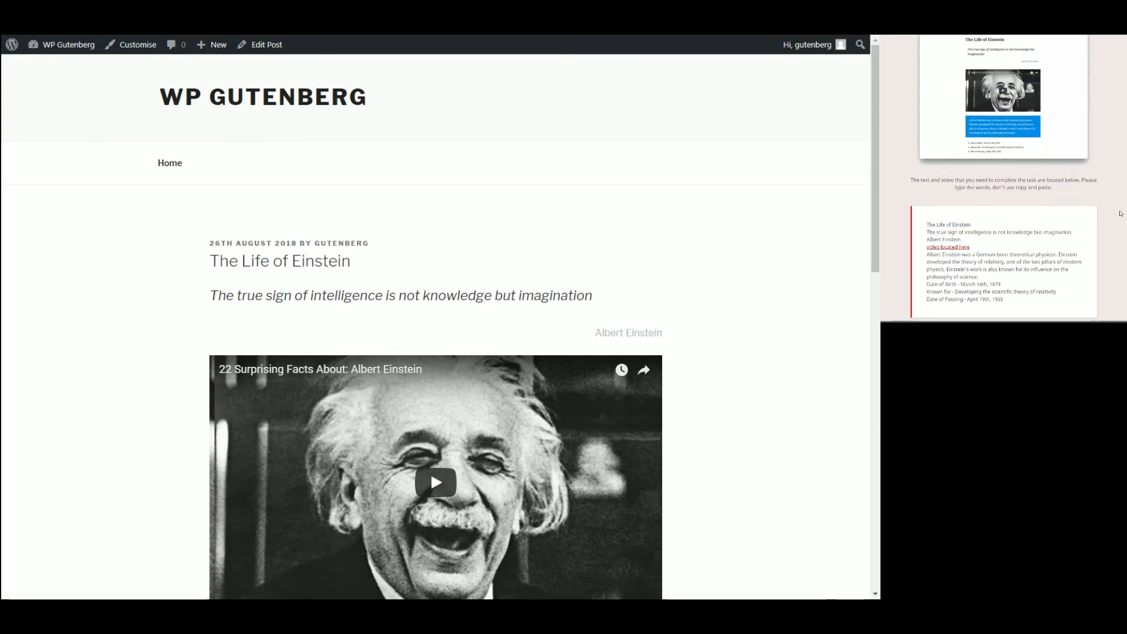